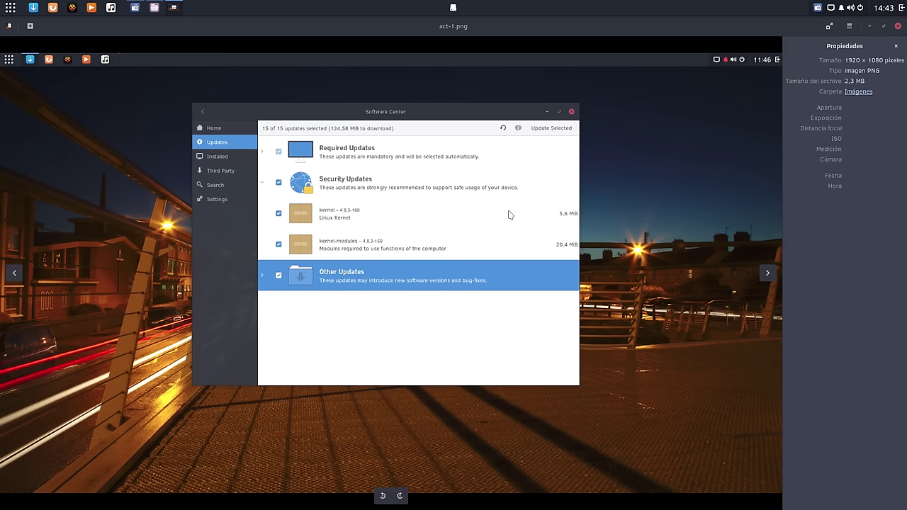
Close act-1.png, view act-2.png from the Imágenes folder enlarged to read the required updates, and close it
left_click(896, 25)
double_click(400, 99)
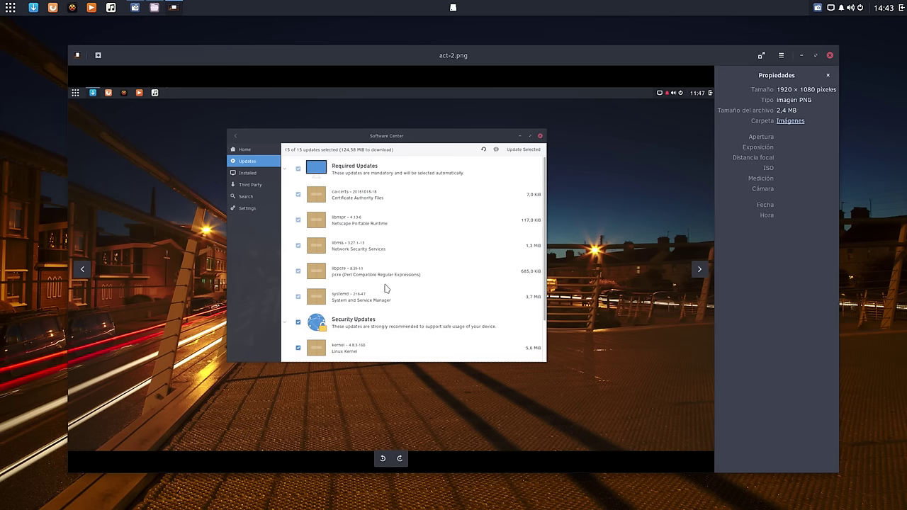
scroll(388, 316, "up", 1)
scroll(388, 316, "up", 1)
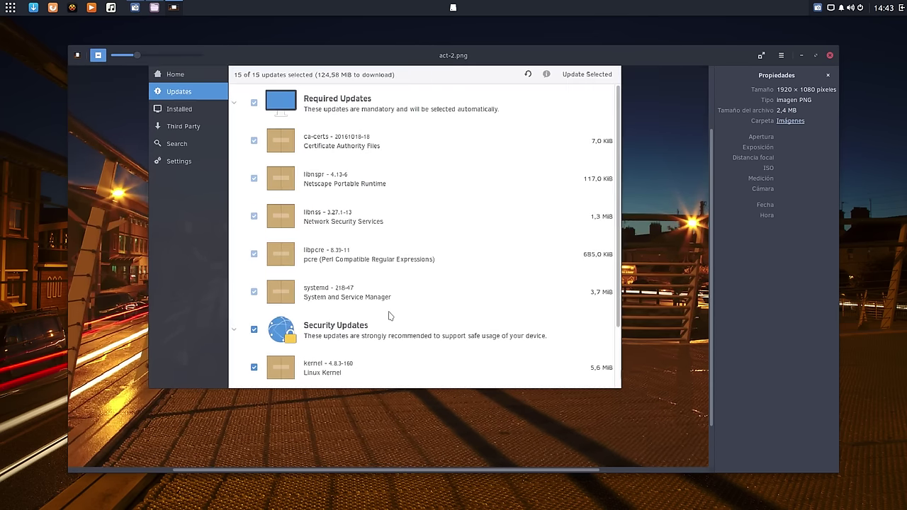
left_click(830, 54)
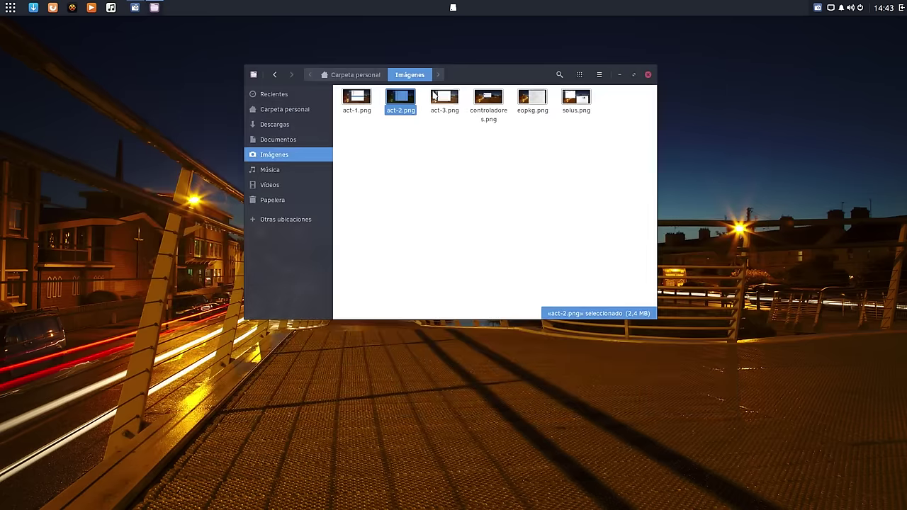
View act-3.png from the Imágenes folder to read its package update list, and close the image
left_click(445, 99)
double_click(440, 98)
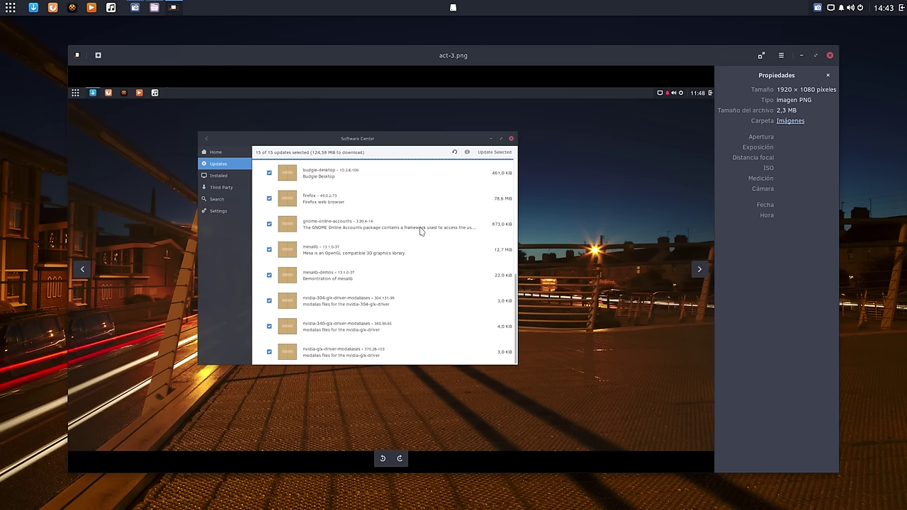
left_click(830, 55)
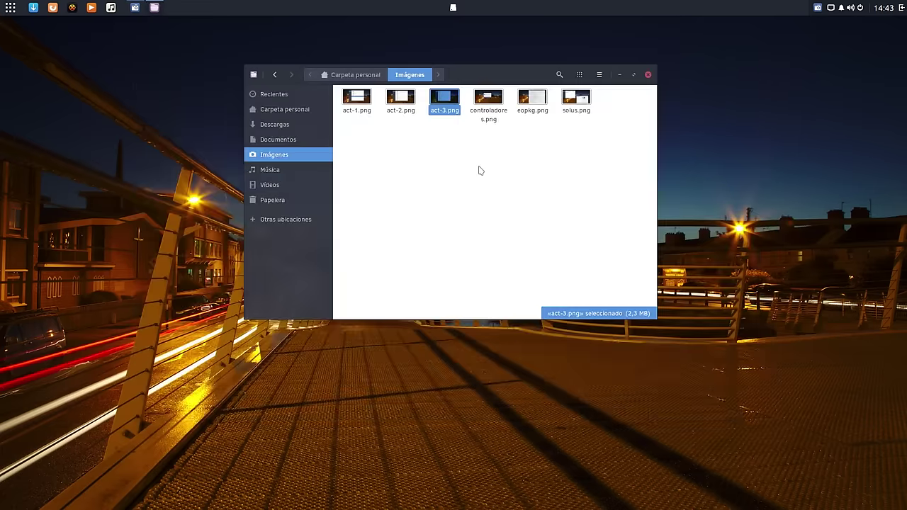
left_click(480, 168)
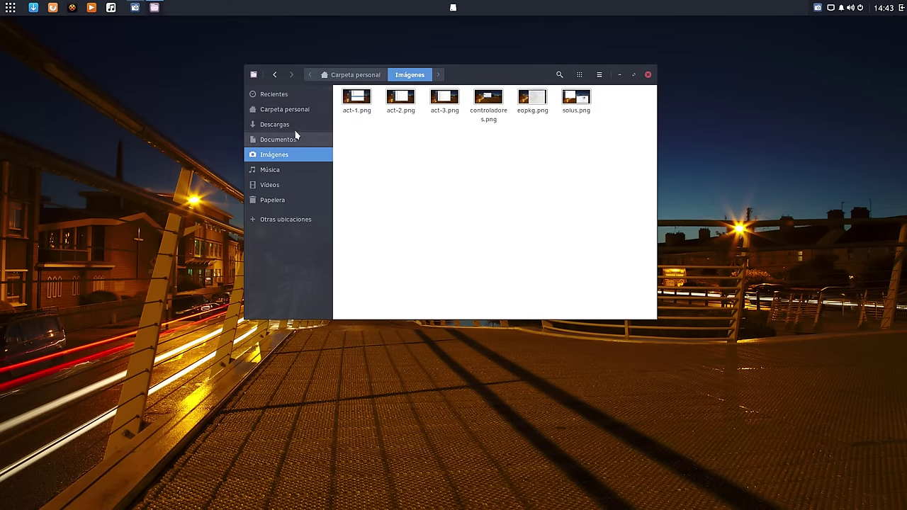
Go to the Carpeta personal folder and reposition the file manager window on the desktop
left_click(317, 109)
left_click_drag(502, 78, 445, 111)
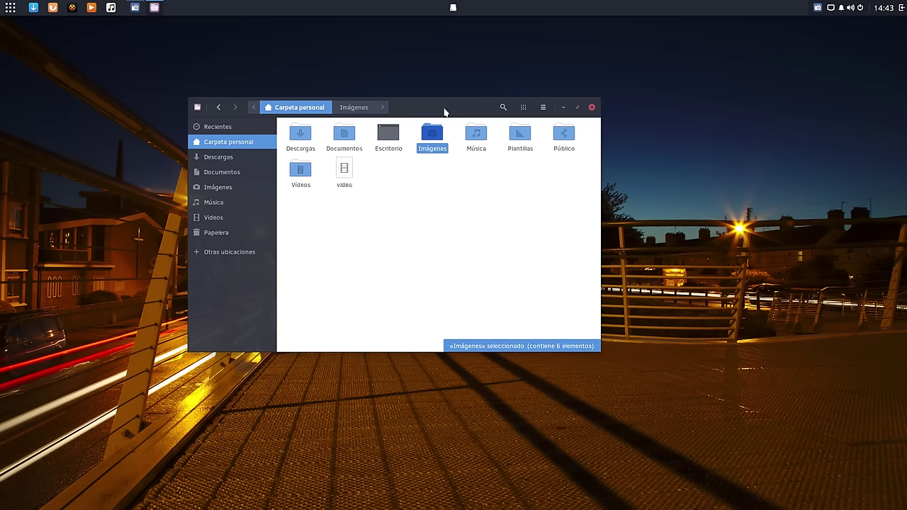
left_click_drag(441, 111, 408, 89)
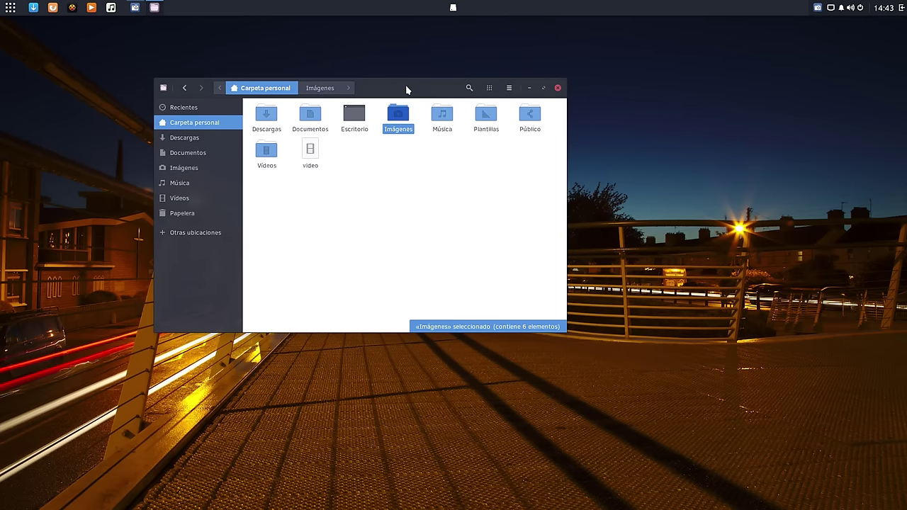
mouse_move(396, 89)
left_mouse_down()
mouse_move(405, 178)
mouse_move(388, 140)
mouse_move(409, 79)
left_mouse_up()
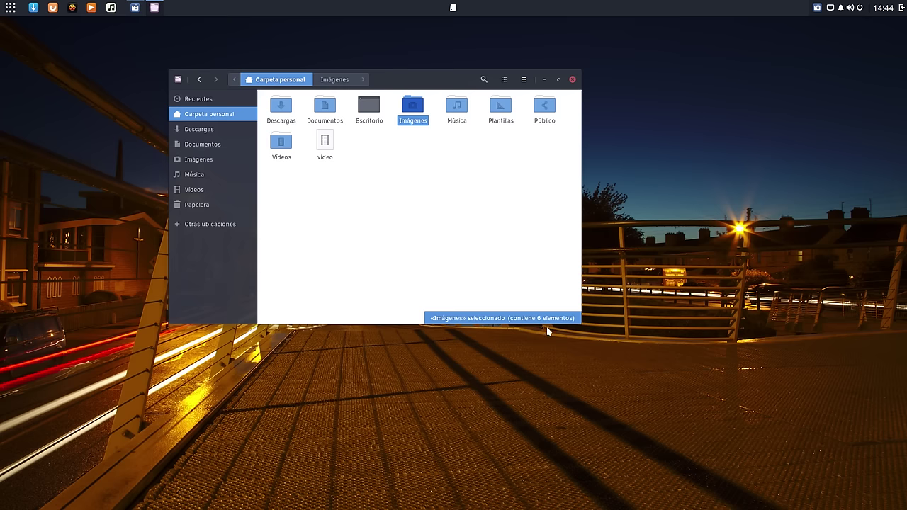
left_click_drag(401, 91, 432, 158)
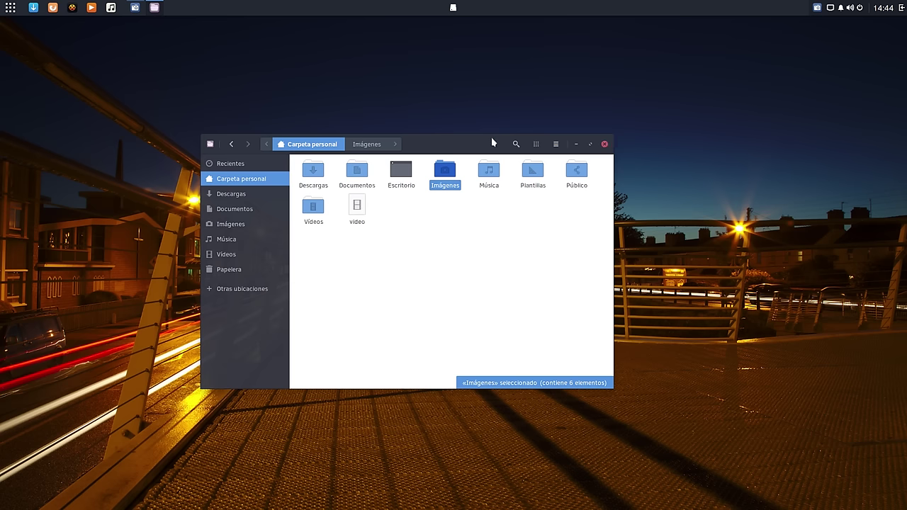
left_click_drag(482, 139, 485, 129)
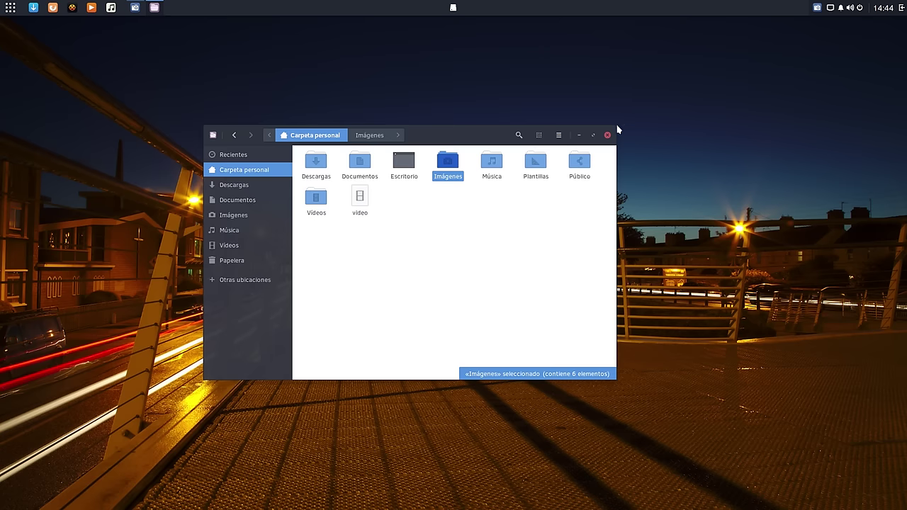
left_click_drag(485, 133, 481, 133)
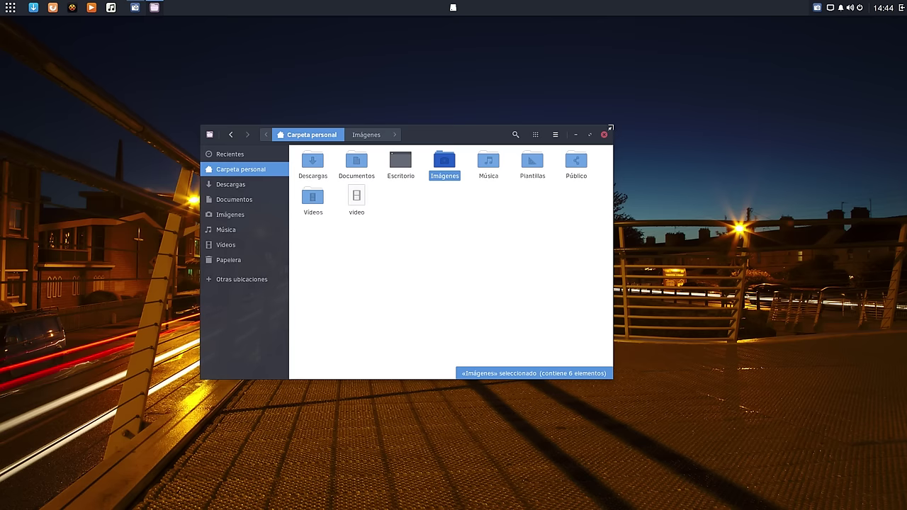
Resize the file manager window from its corners, move it higher on the desktop and minimize it
left_click_drag(610, 129, 681, 94)
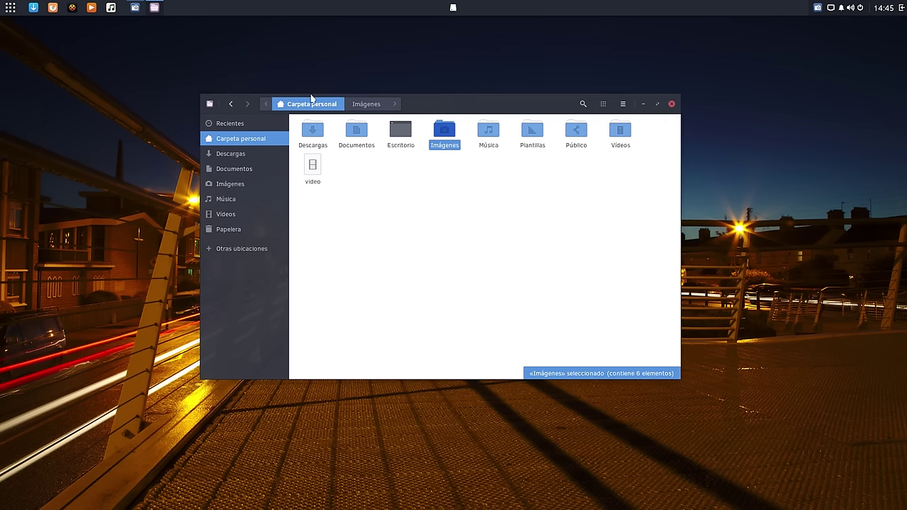
mouse_move(200, 92)
left_mouse_down()
mouse_move(196, 83)
mouse_move(207, 104)
mouse_move(182, 73)
mouse_move(185, 85)
left_mouse_up()
left_click_drag(515, 89, 516, 131)
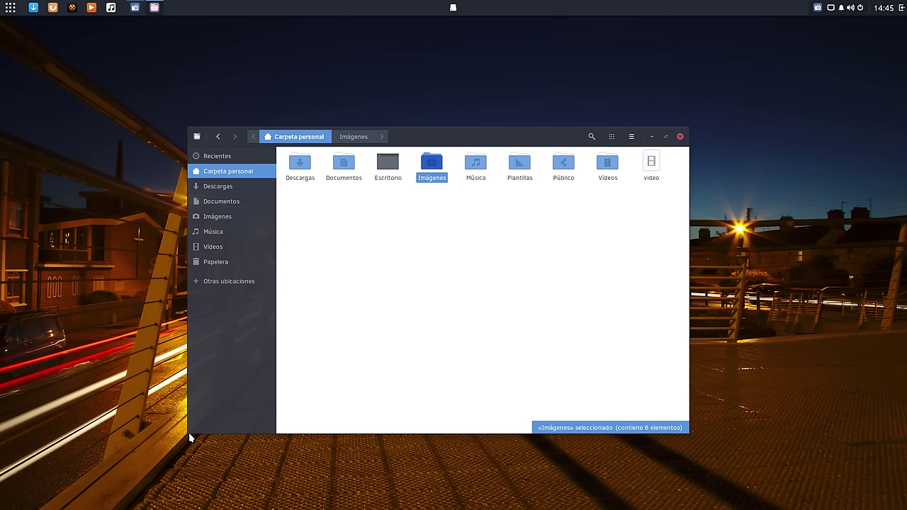
left_click_drag(187, 435, 168, 456)
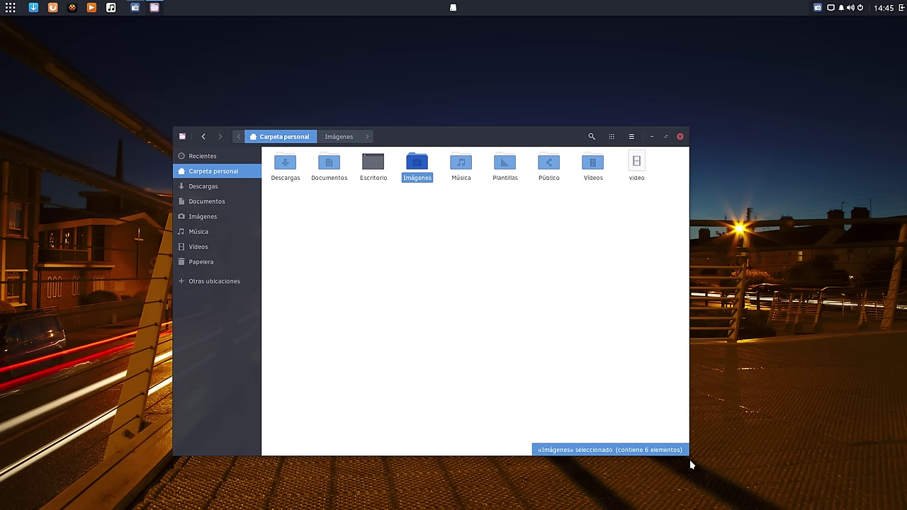
left_click_drag(688, 456, 638, 438)
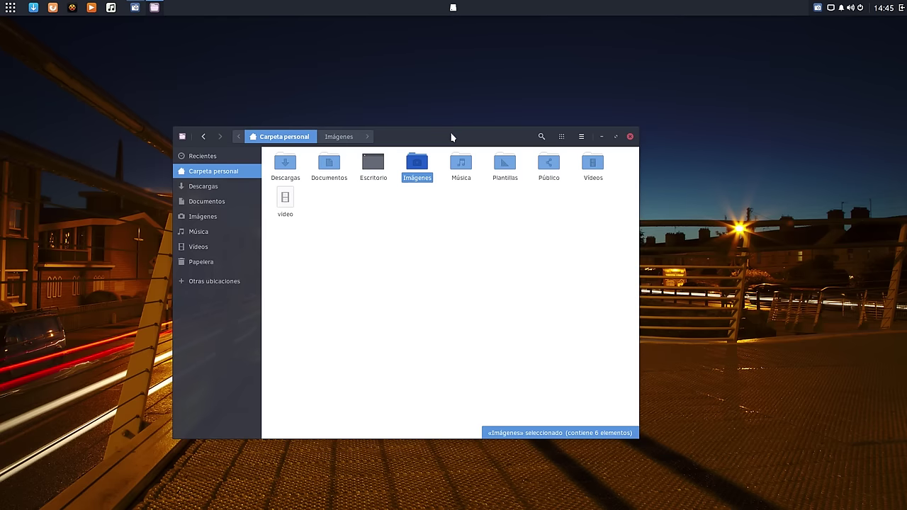
left_click_drag(451, 137, 459, 96)
left_click(609, 96)
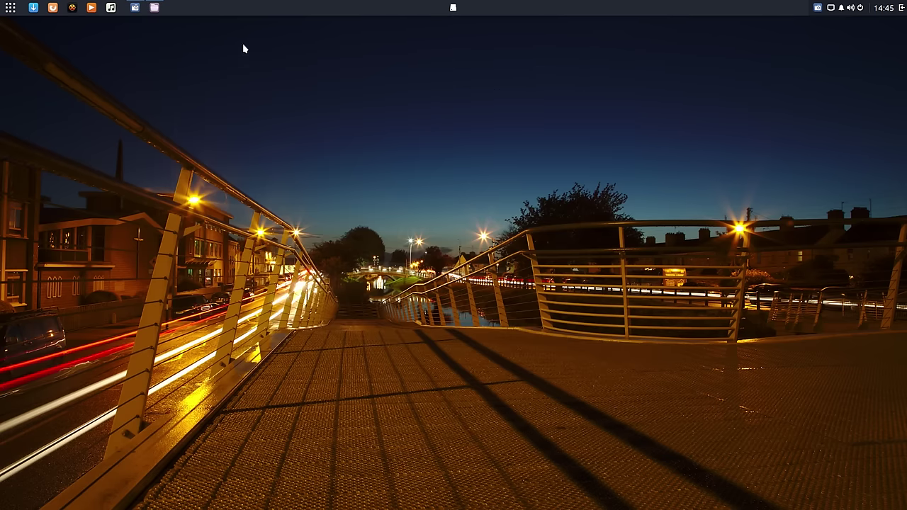
Bring up the SimpleScreenRecorder window, move it around the desktop and minimize it again
left_click(134, 8)
left_click_drag(647, 45, 267, 47)
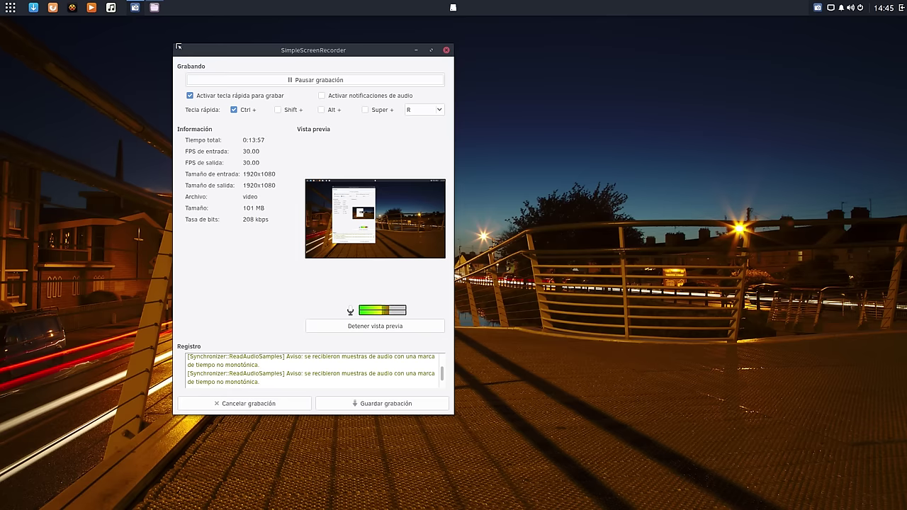
left_click_drag(177, 46, 551, 68)
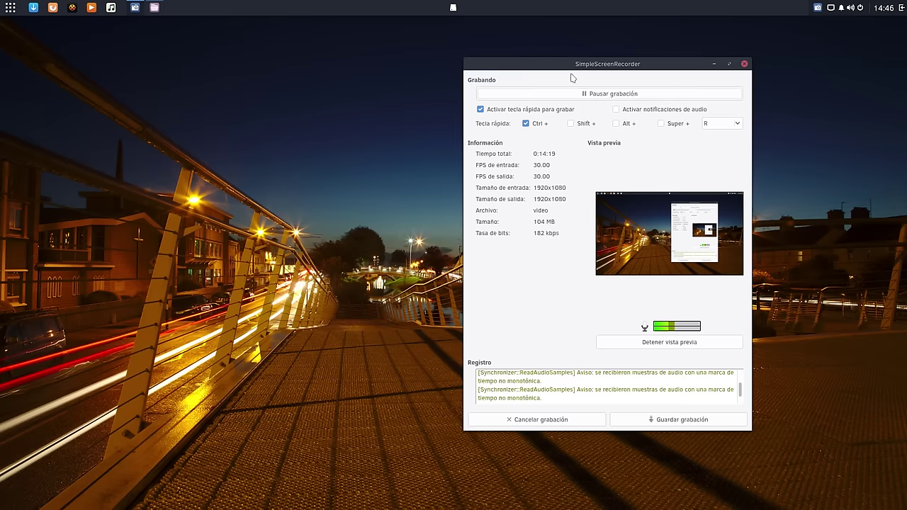
left_click_drag(583, 64, 368, 73)
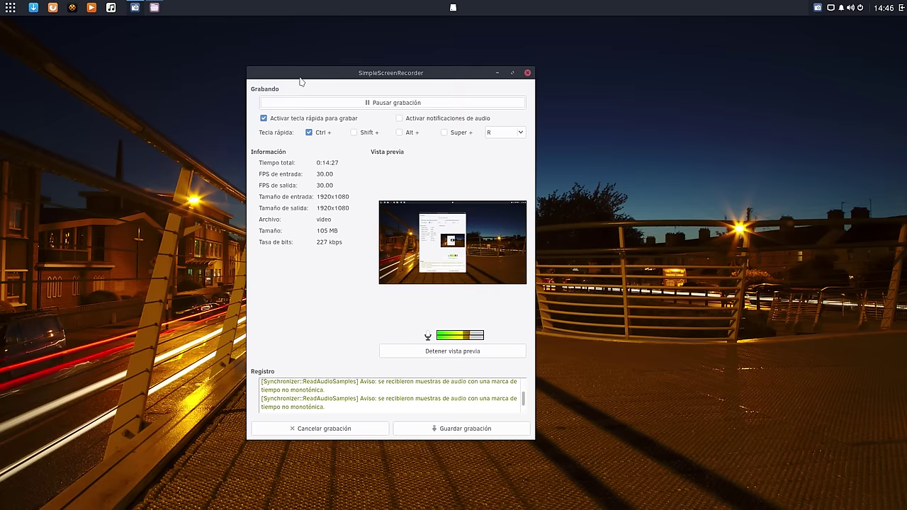
left_click_drag(305, 75, 434, 81)
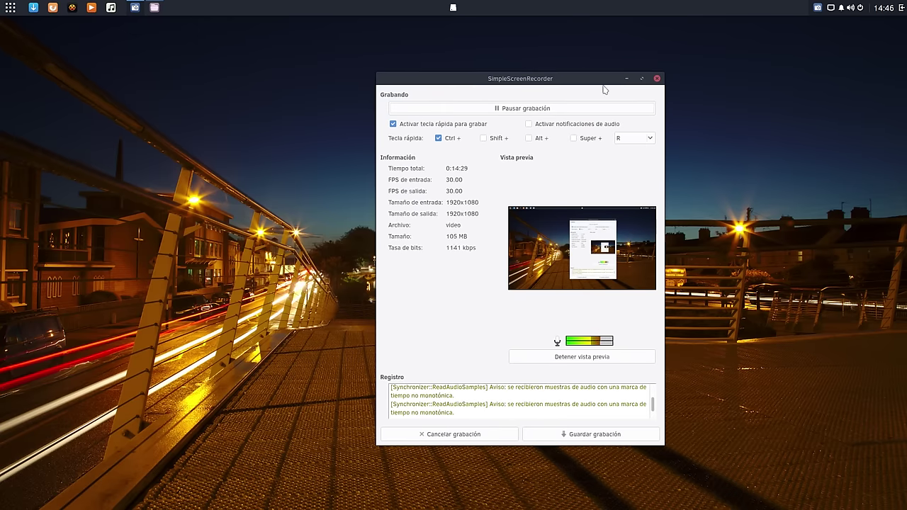
left_click(627, 78)
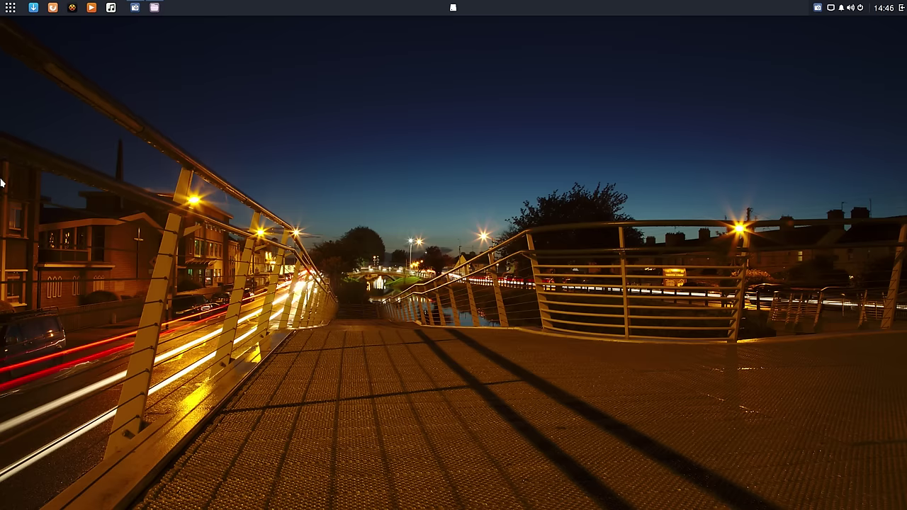
Open Hardware Drivers and select the NVIDIA Binary Driver 304.131 in DoFlicky
left_click(10, 8)
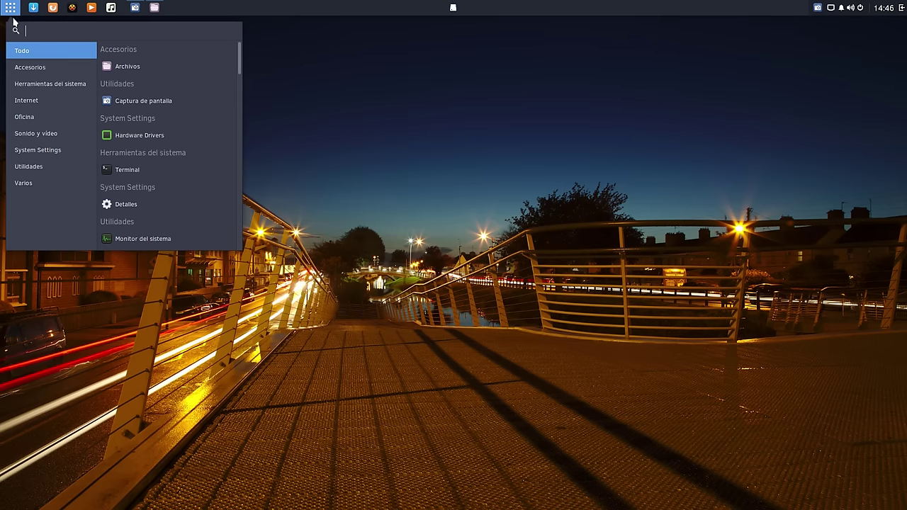
left_click(135, 135)
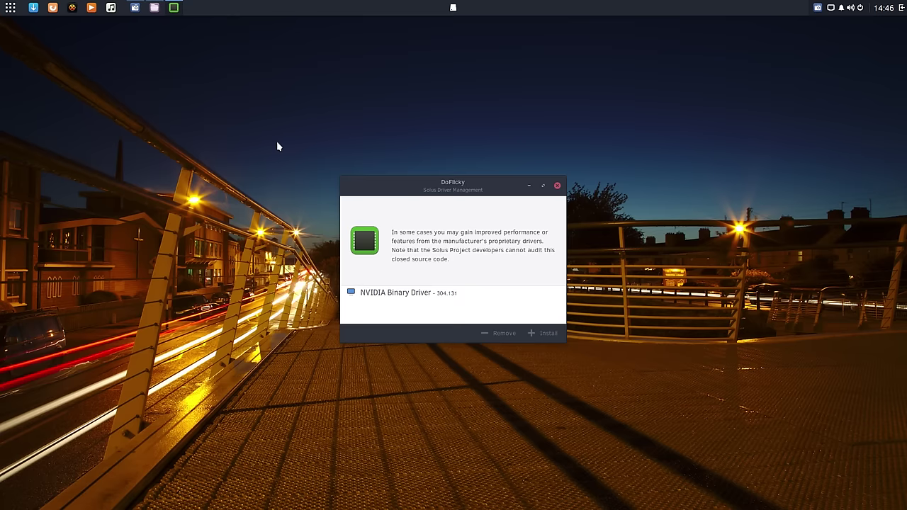
left_click_drag(431, 182, 427, 96)
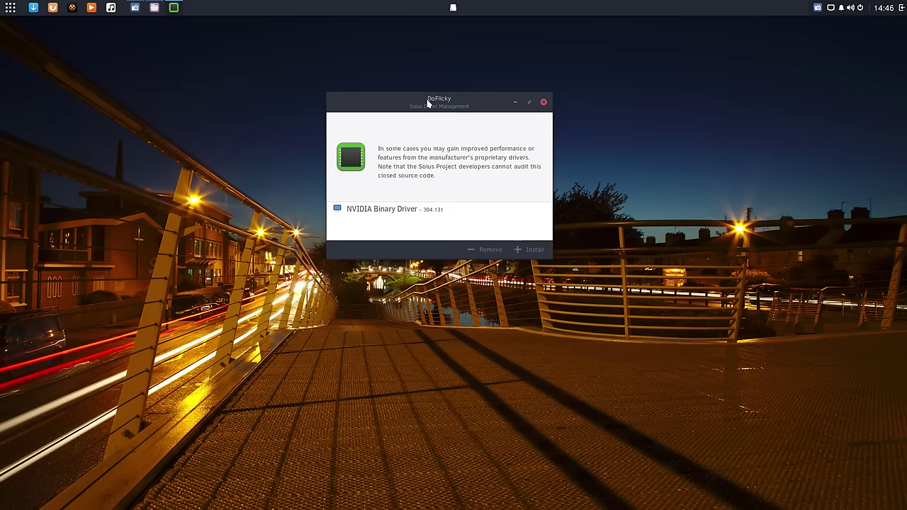
left_click(394, 209)
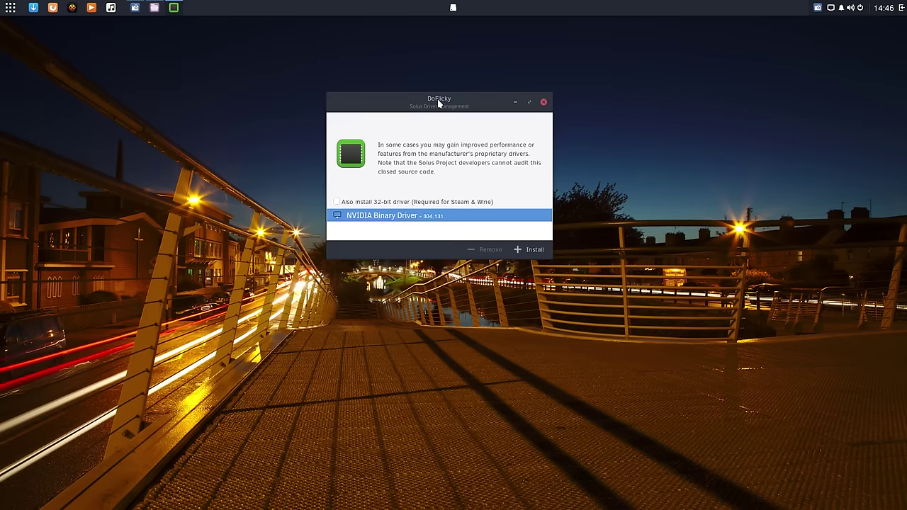
left_click_drag(457, 102, 435, 83)
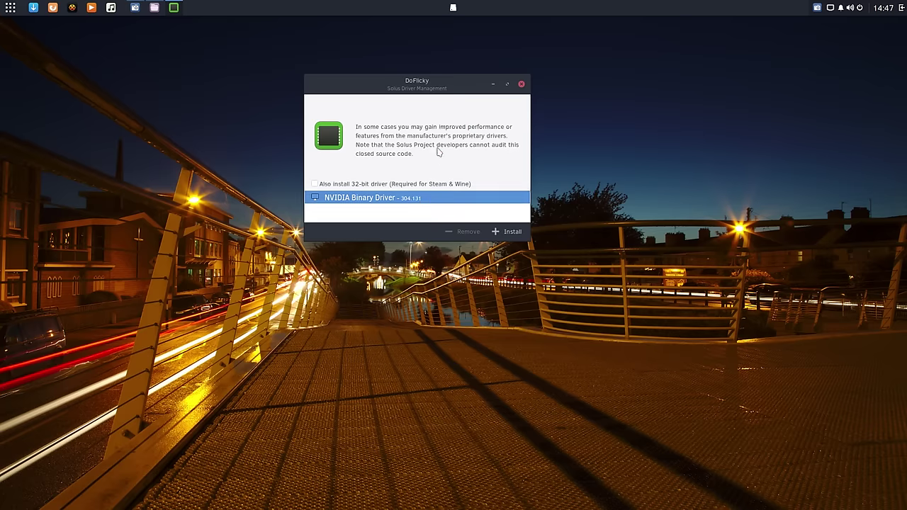
left_click_drag(425, 81, 479, 95)
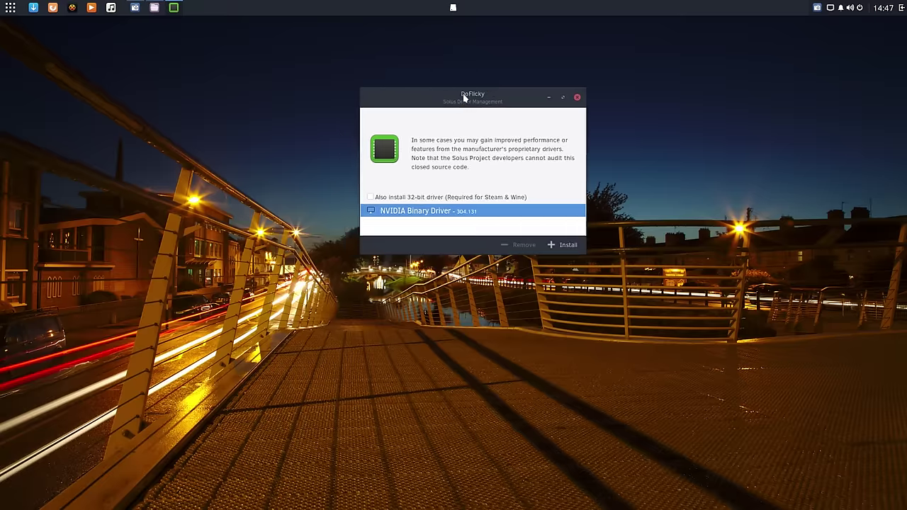
left_click_drag(465, 98, 289, 88)
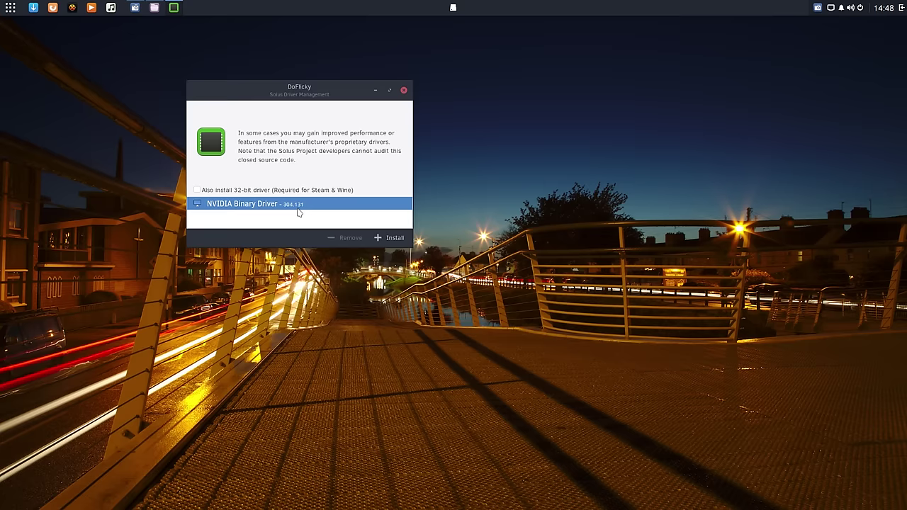
left_click_drag(300, 86, 379, 84)
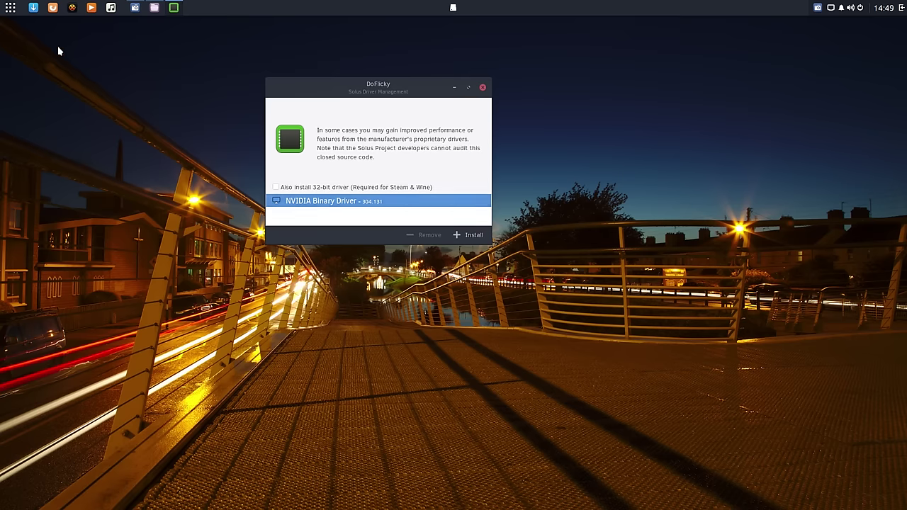
Open Firefox, search the web for "googgle" and follow the suggested spelling correction to "google"
left_click(52, 10)
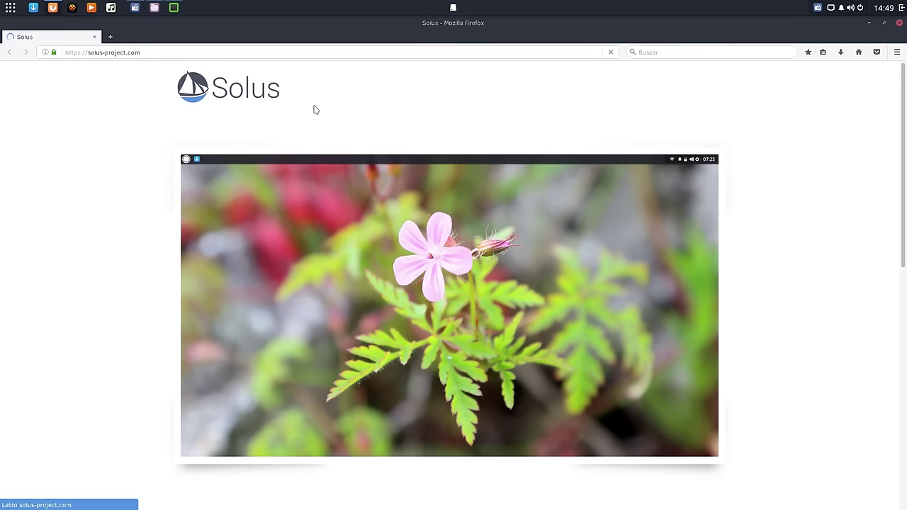
left_click(142, 51)
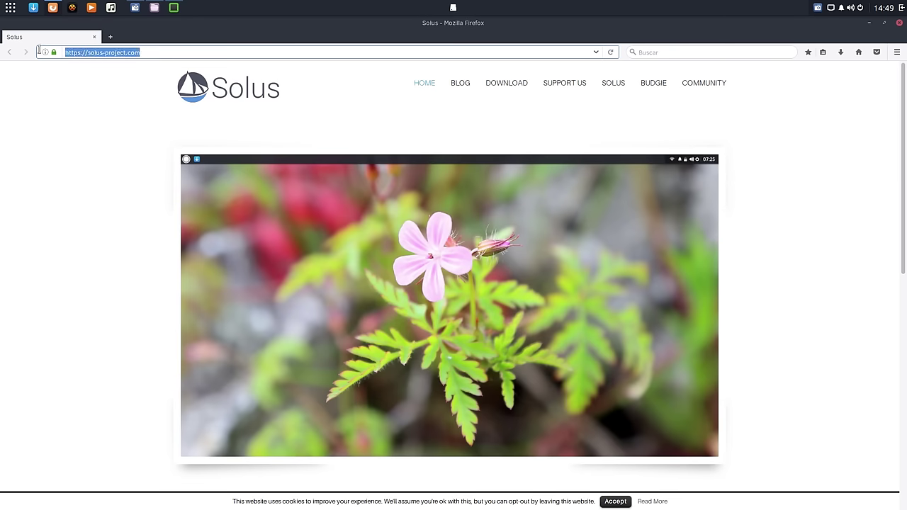
type("googgle")
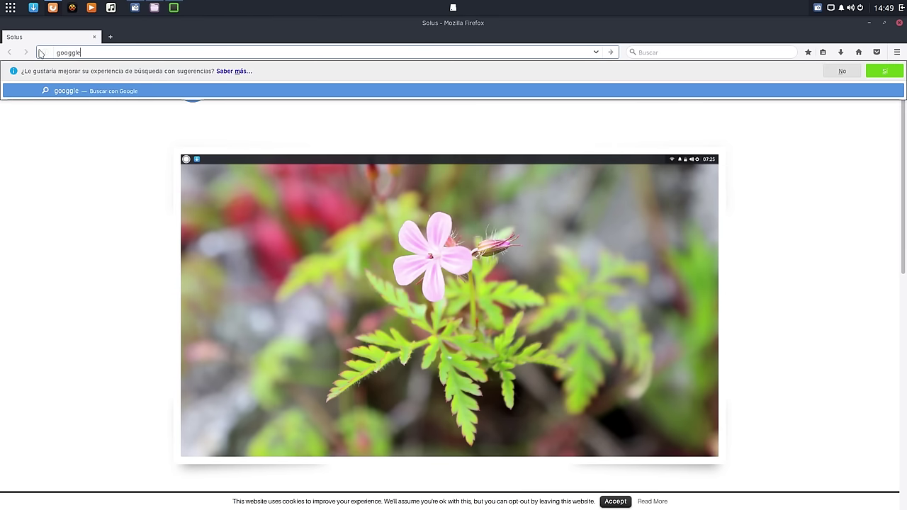
key("Return")
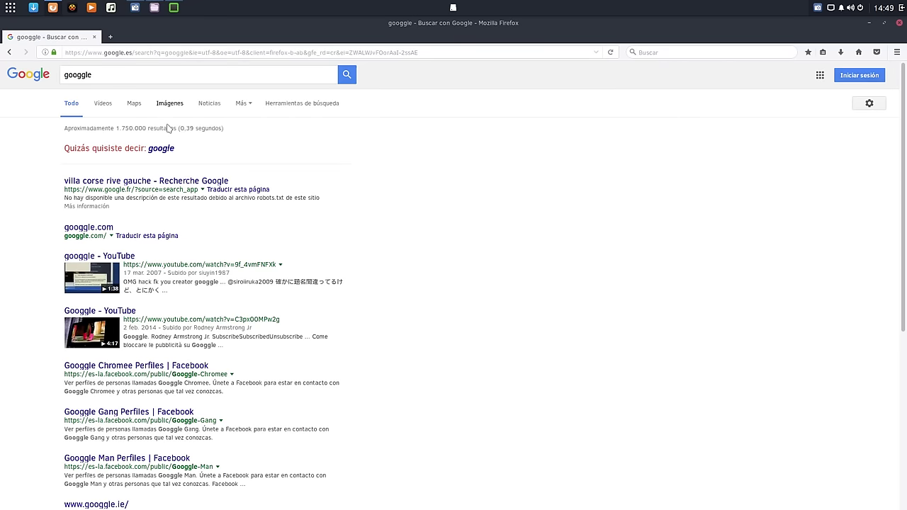
left_click(161, 149)
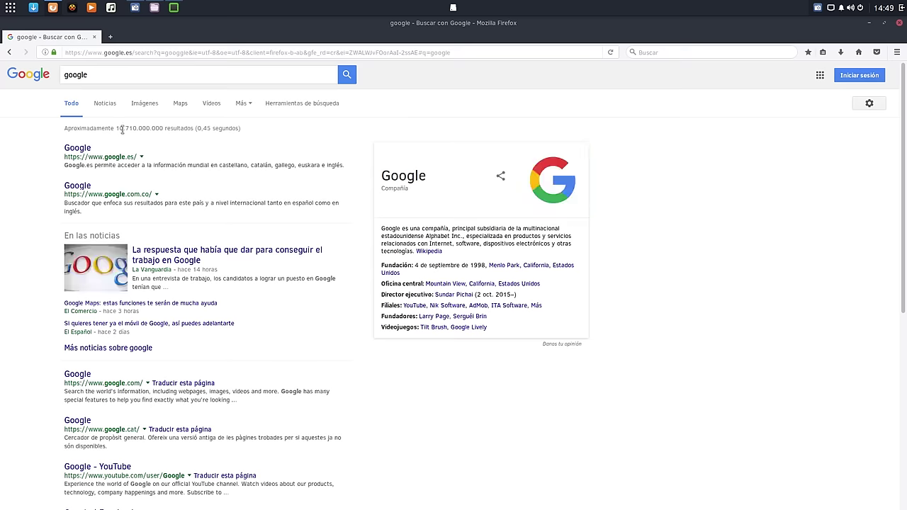
Open Google España, search for "nvidia", and go to the driver download page on NVIDIA's Spanish site
left_click(77, 148)
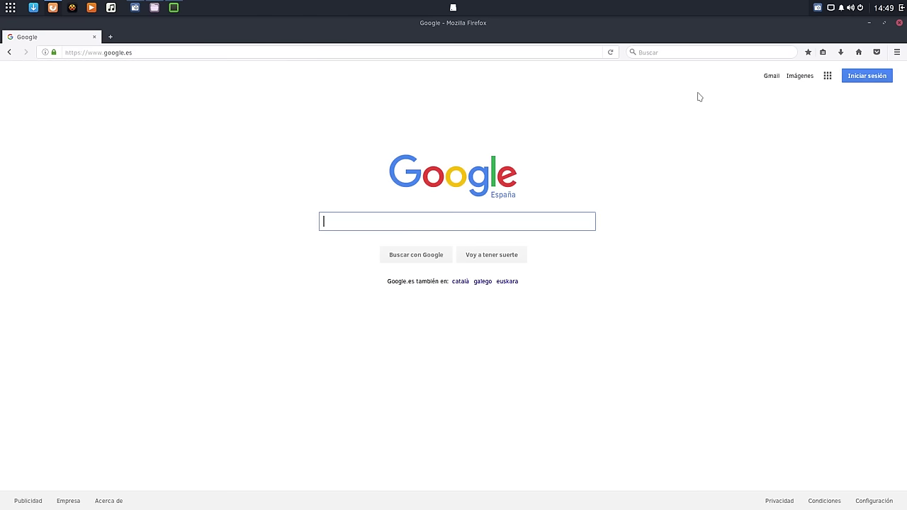
left_click(704, 53)
left_click(345, 222)
type("nvidia")
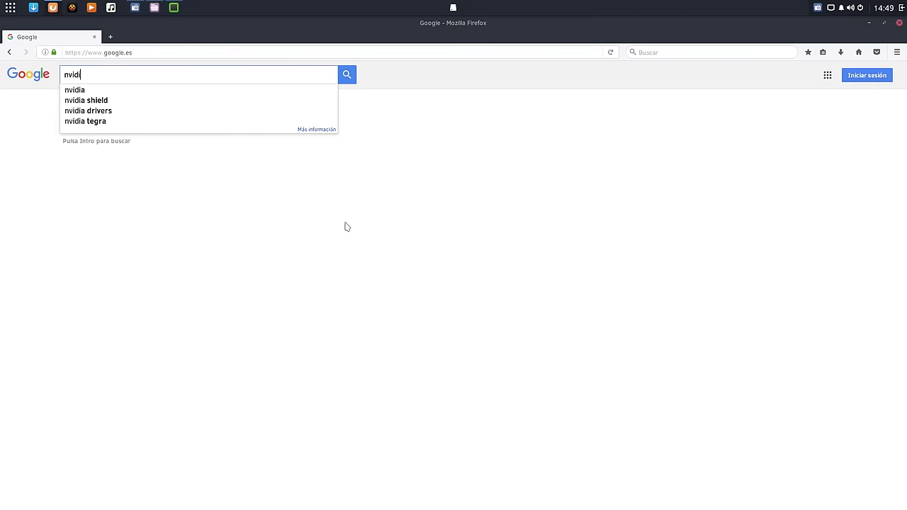
key("Return")
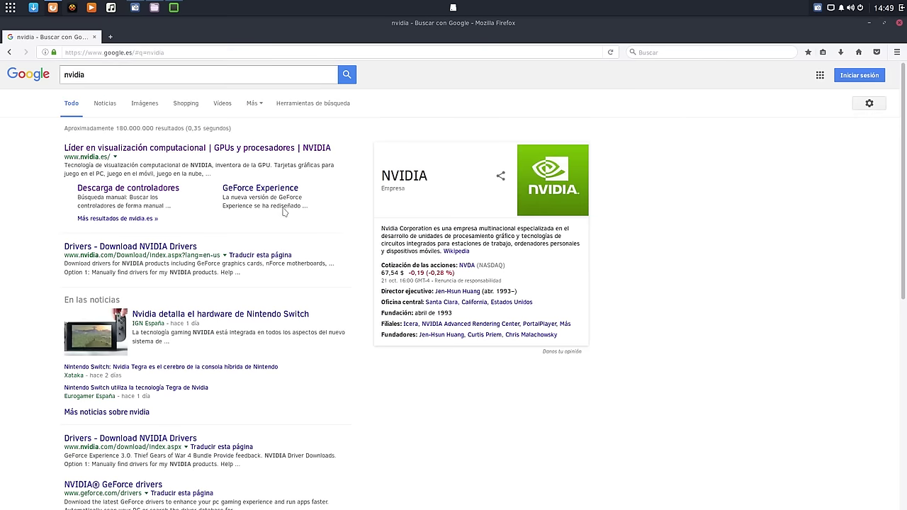
left_click(111, 151)
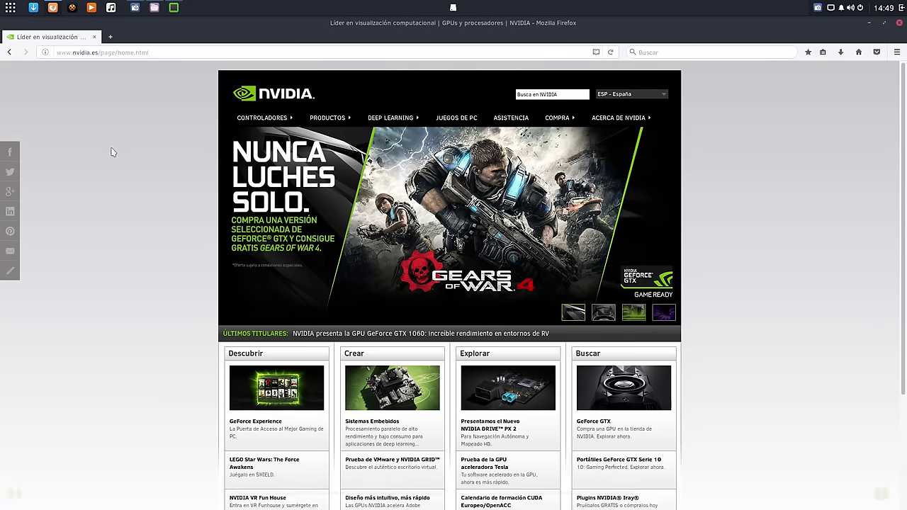
mouse_move(231, 129)
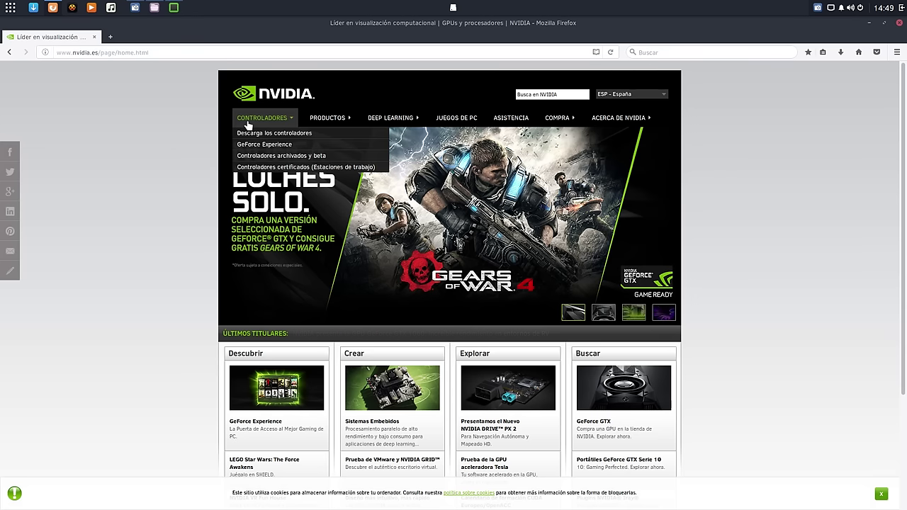
left_click(258, 134)
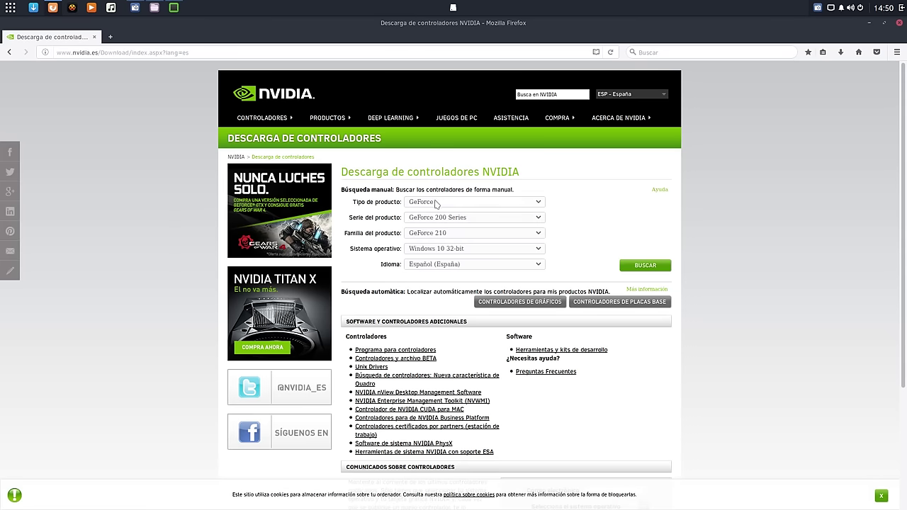
Search NVIDIA's driver downloads for the GeForce 200 Series, GeForce 210, on Linux 64-bit
left_click(458, 218)
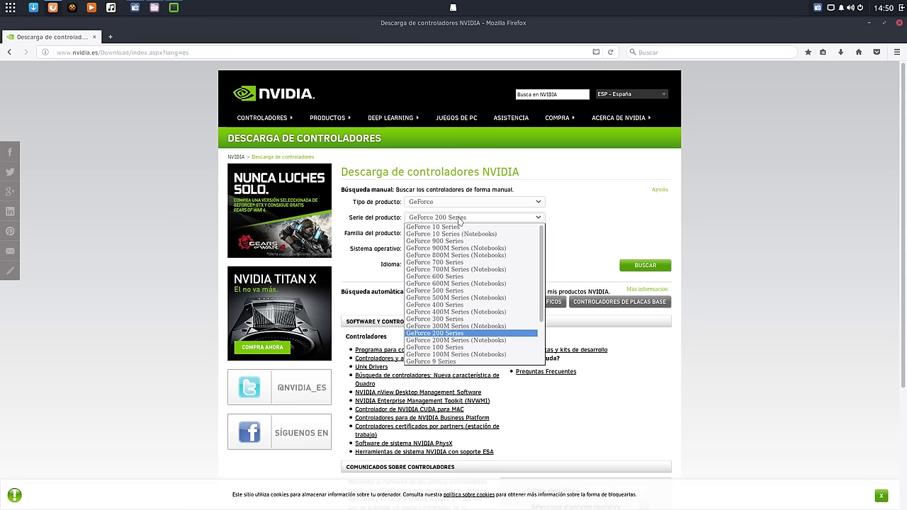
left_click(450, 333)
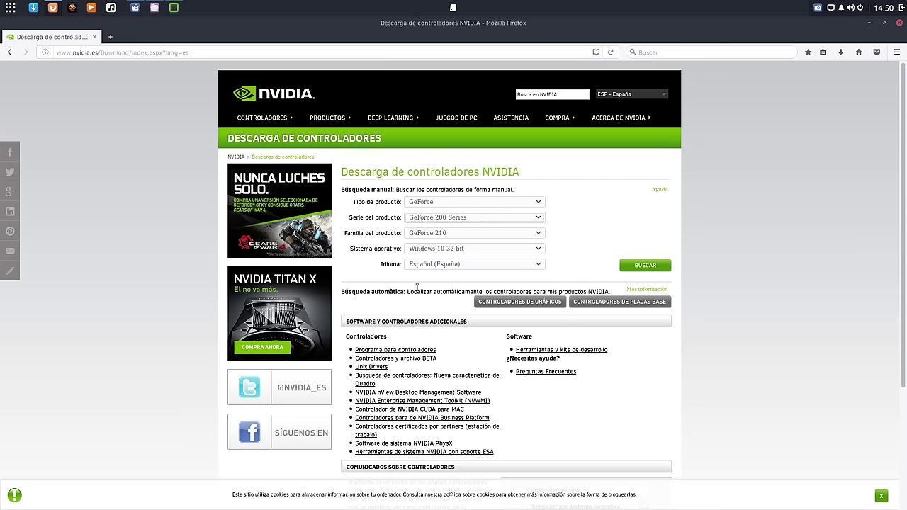
left_click(437, 237)
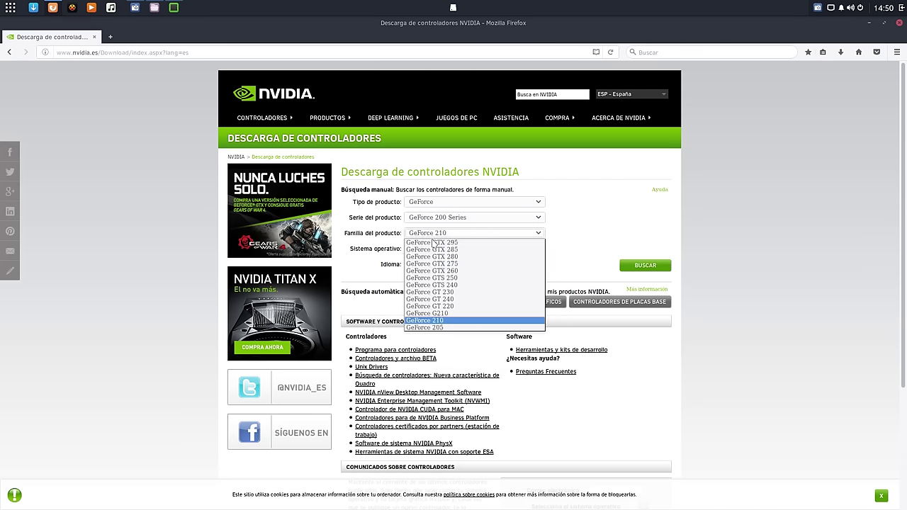
left_click(446, 323)
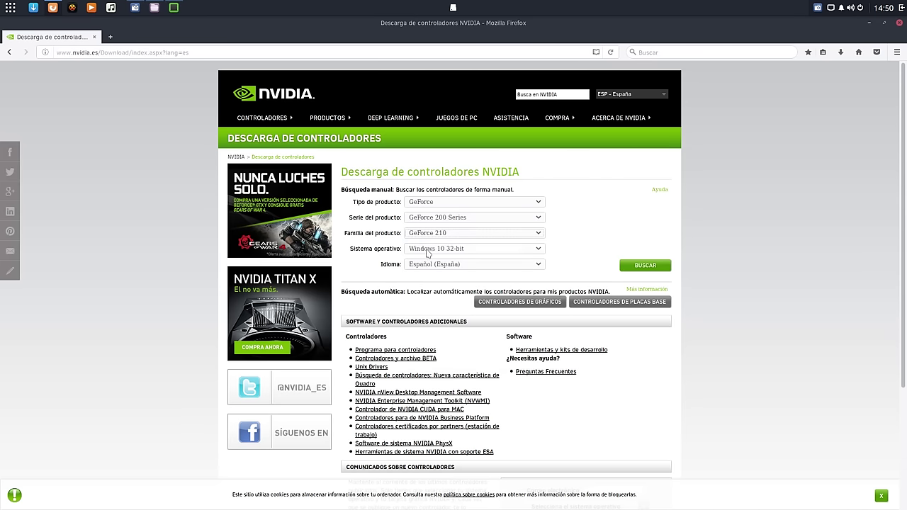
left_click(414, 251)
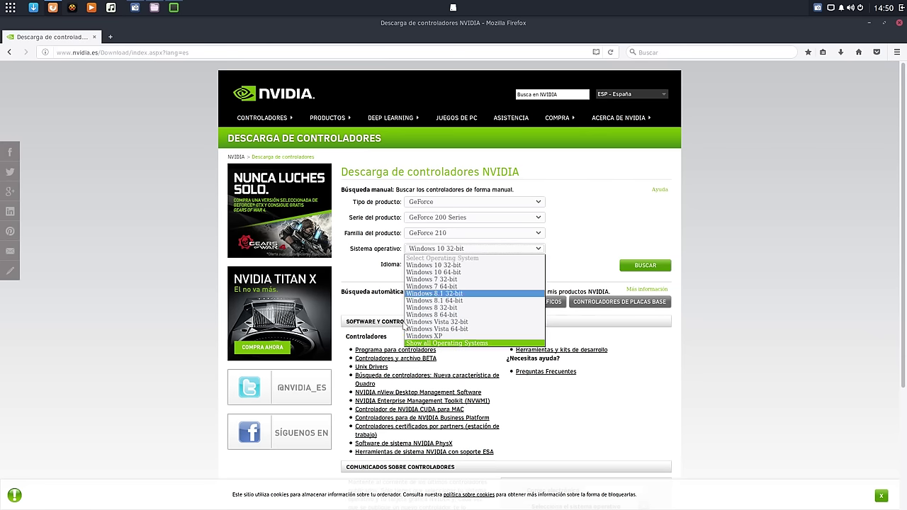
left_click(423, 343)
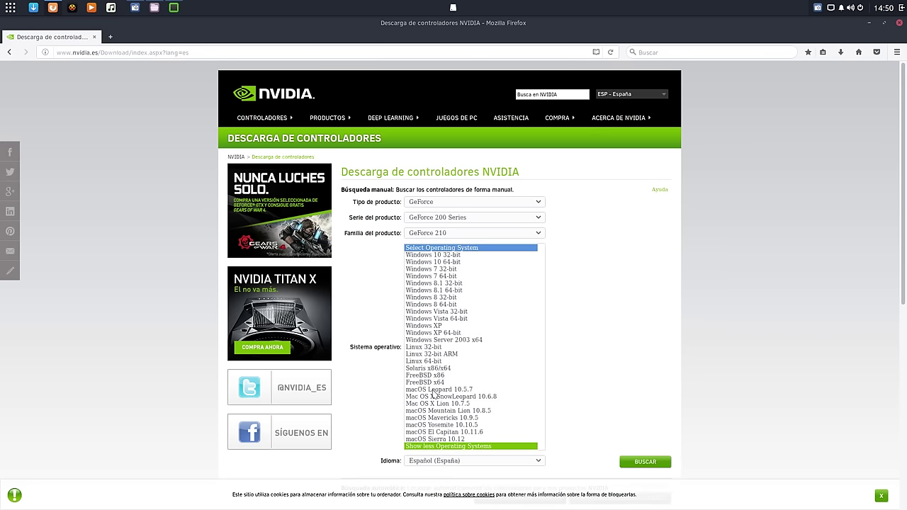
left_click(423, 362)
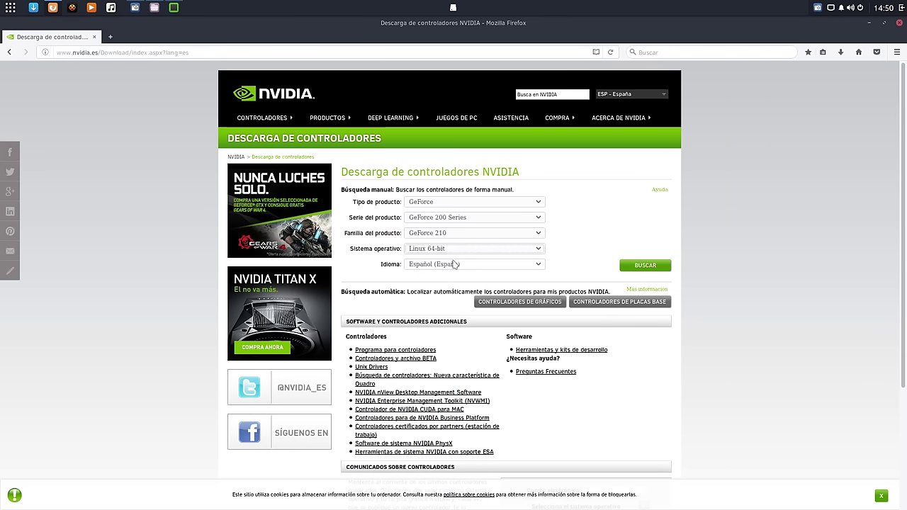
left_click(646, 267)
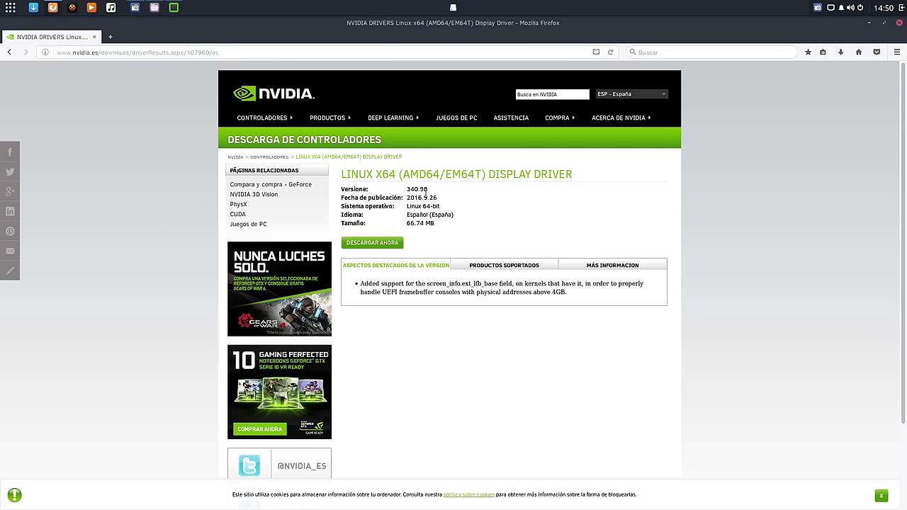
Highlight the version number of the Linux x64 display driver on the download page
left_click_drag(431, 190, 405, 189)
left_click(457, 198)
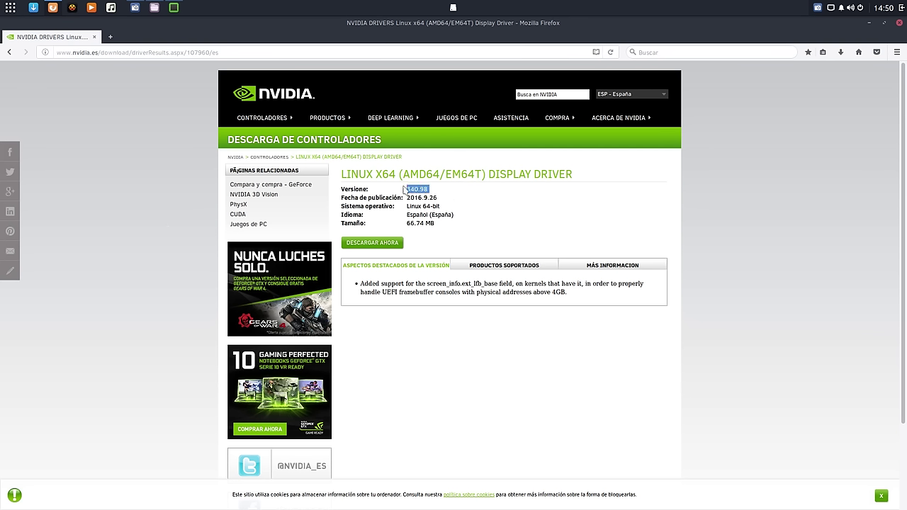
left_click(88, 193)
left_click_drag(429, 189, 406, 189)
left_click(211, 194)
Compare the driver offered in DoFlicky with the one on NVIDIA's download page, and close Firefox
left_click(868, 24)
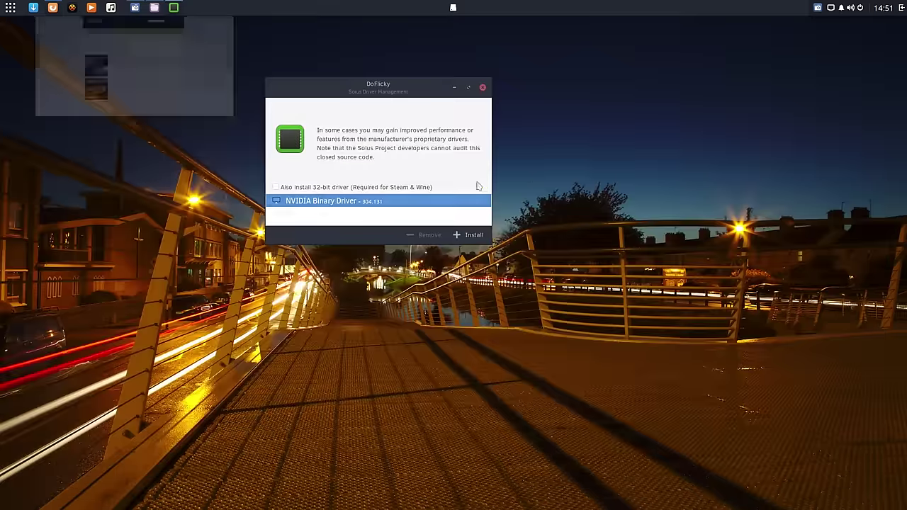
left_click(371, 208)
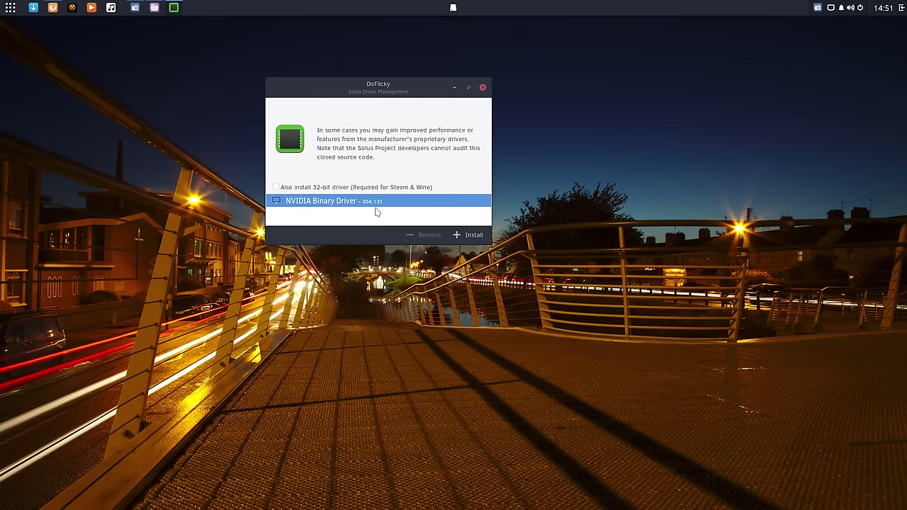
left_click(54, 8)
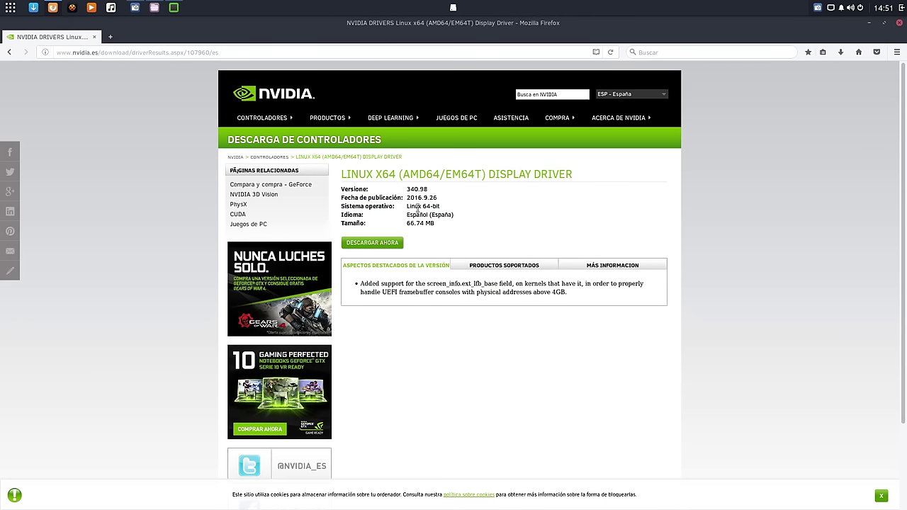
left_click(900, 25)
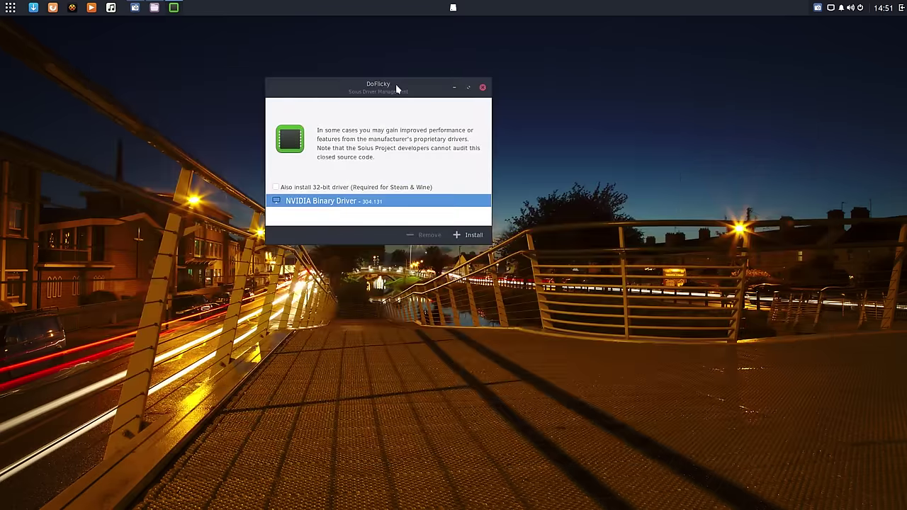
Move the DoFlicky window around the desktop and minimize it
left_click_drag(396, 83, 417, 86)
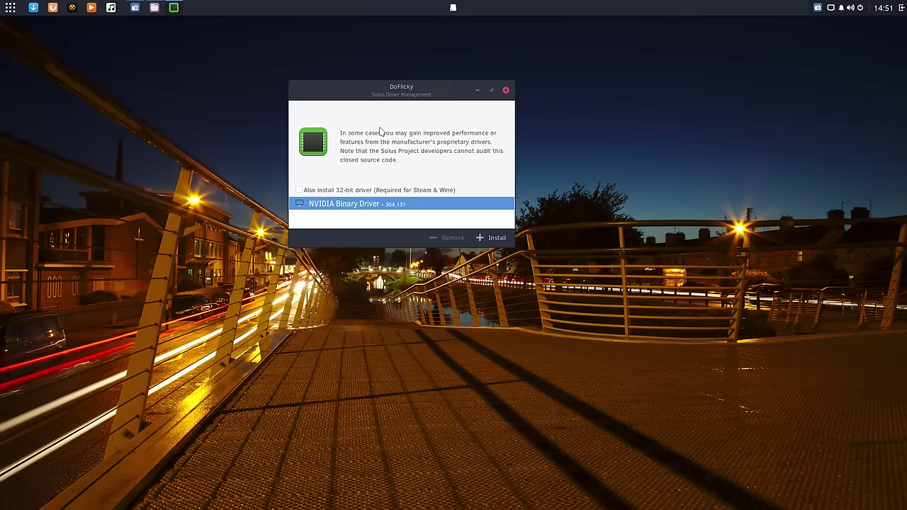
left_click_drag(403, 92, 336, 96)
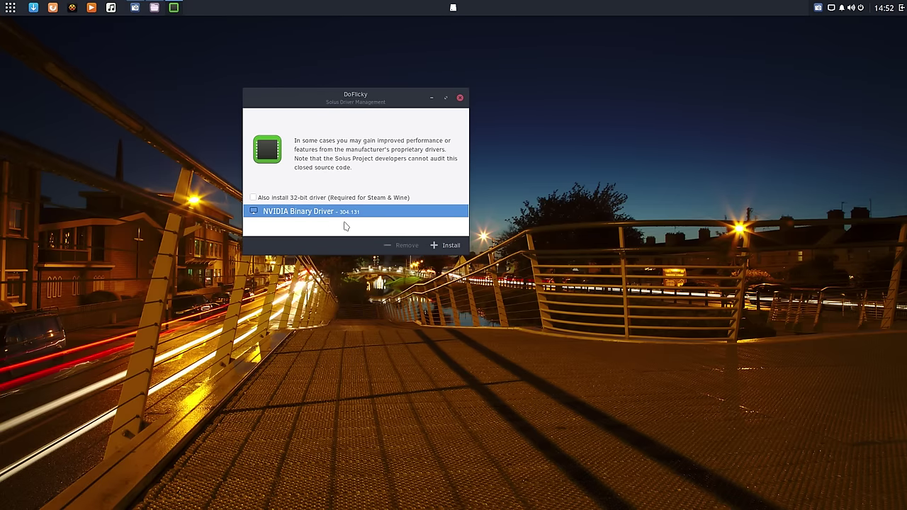
left_click(431, 98)
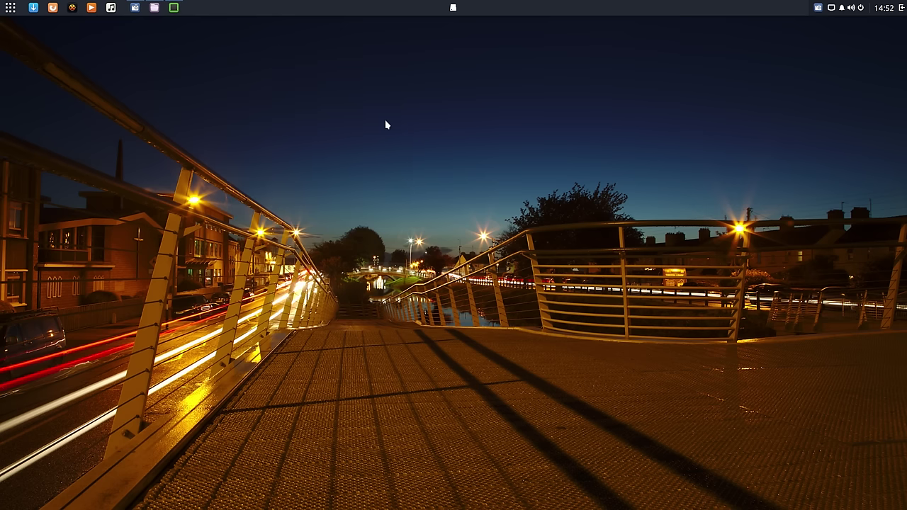
Open Software Center, move its window higher on the desktop and search the packages for "nvidia"
left_click(33, 7)
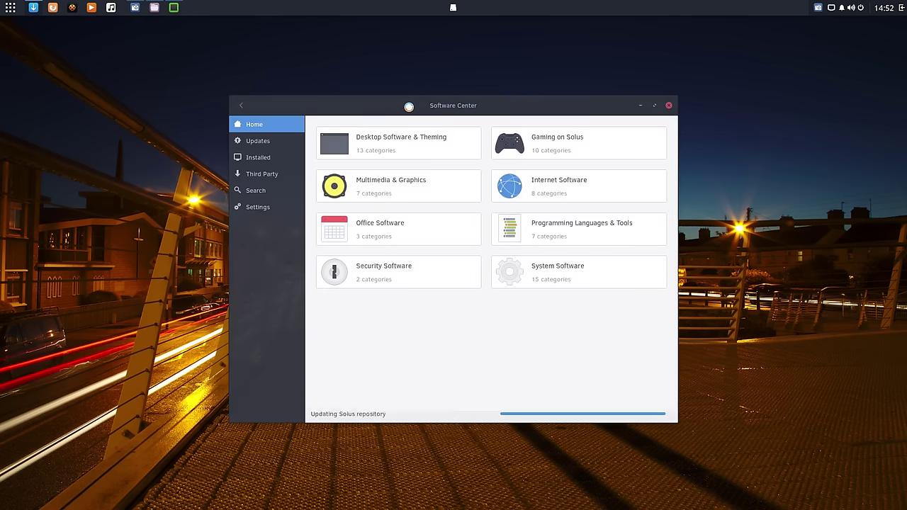
left_click_drag(407, 105, 369, 69)
left_click(219, 153)
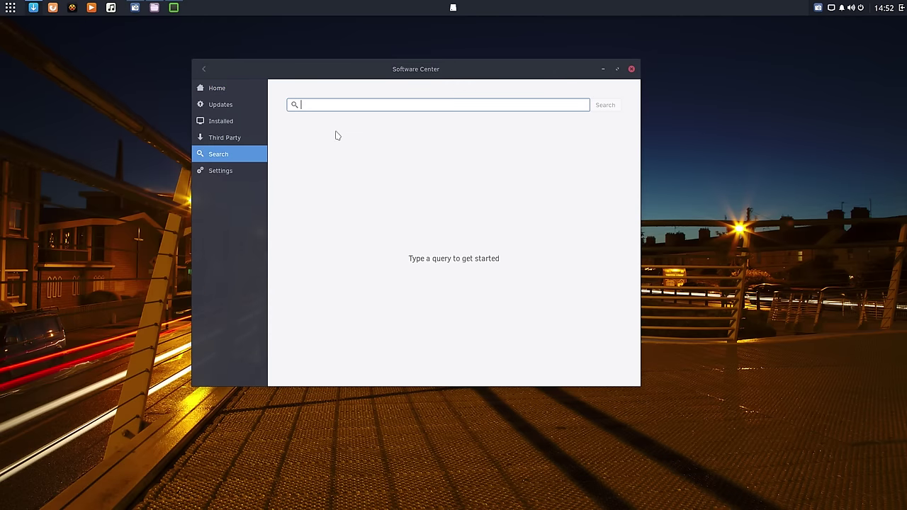
type("nvidia")
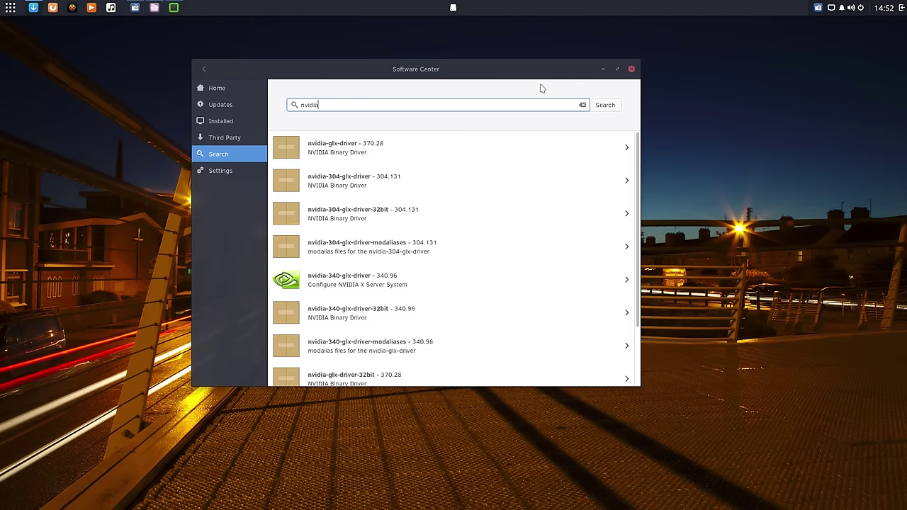
Maximize Software Center, view the details of the nvidia-340-glx-driver package and minimize the window
left_click(616, 68)
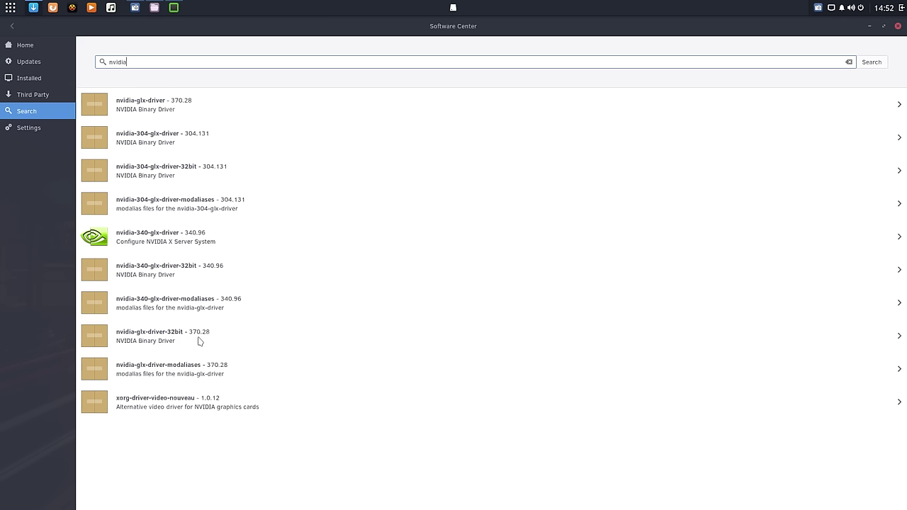
left_click(156, 240)
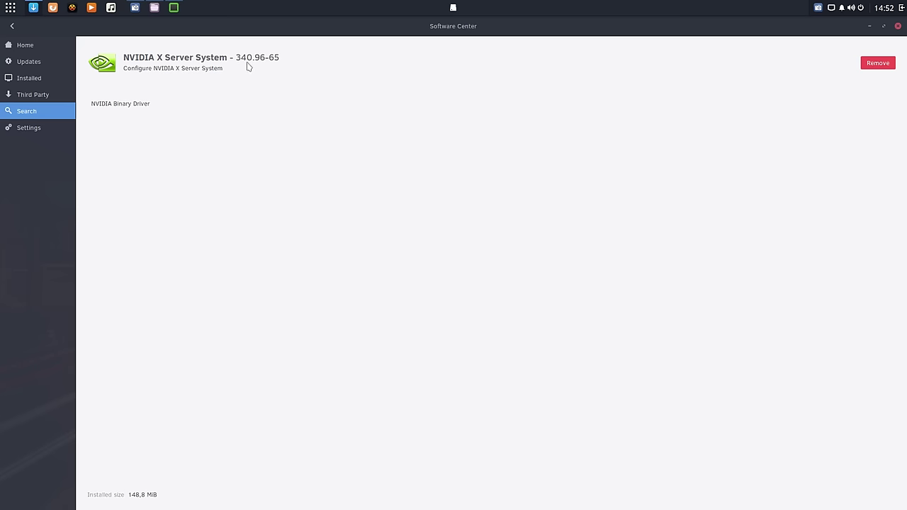
left_click(869, 25)
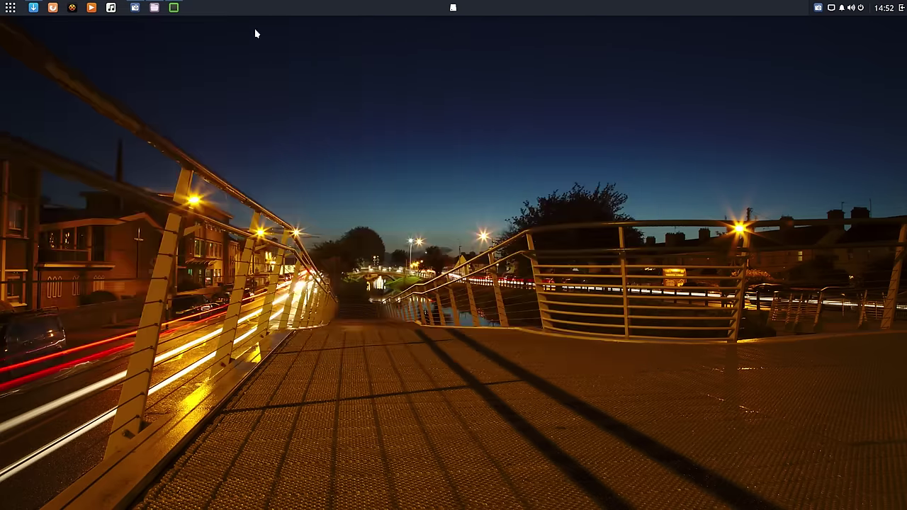
Open and close Firefox, and launch NVIDIA X Server System from an application search for "nvi"
left_click(52, 7)
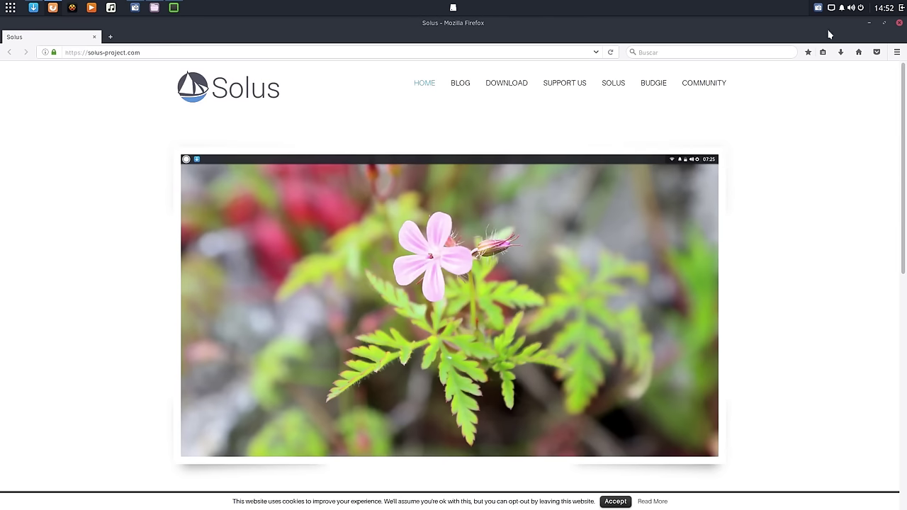
left_click(898, 23)
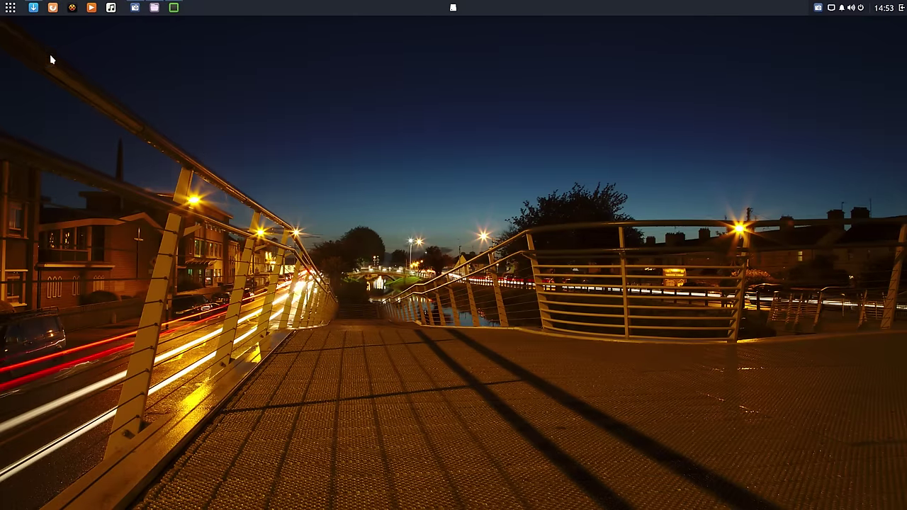
left_click(10, 7)
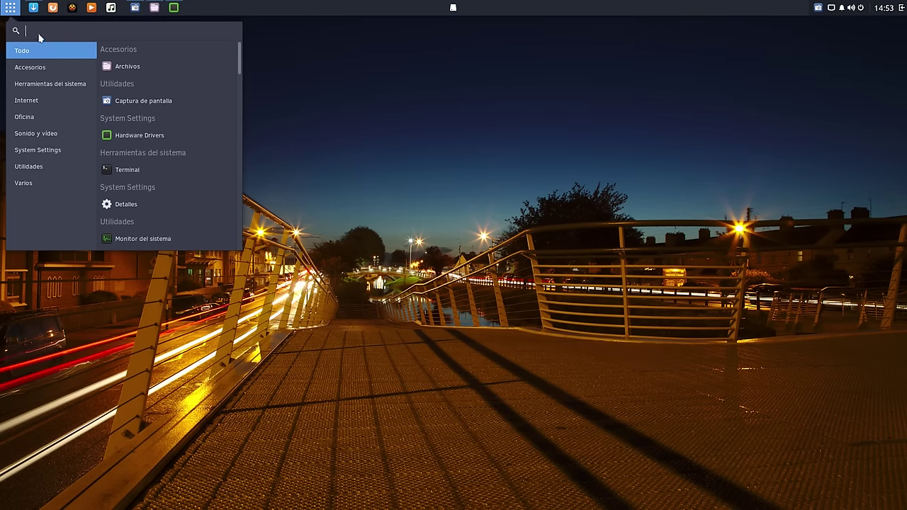
type("nvi")
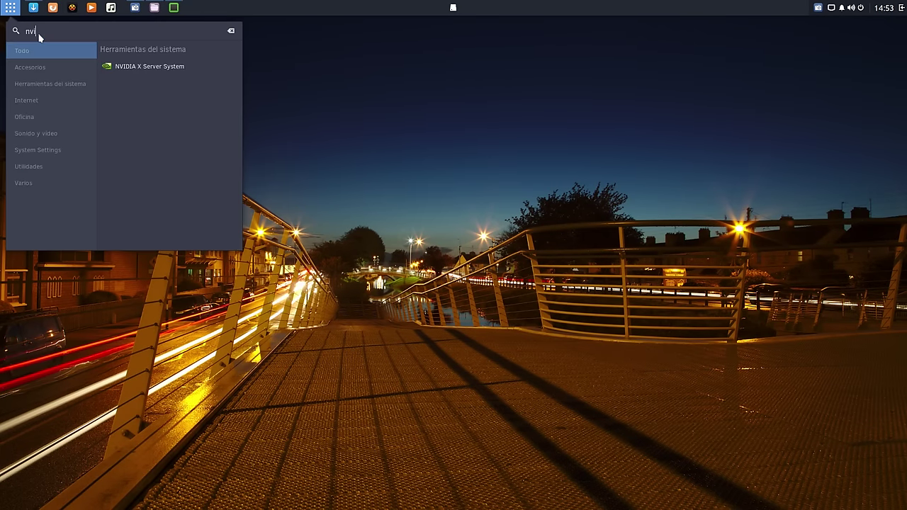
left_click(135, 65)
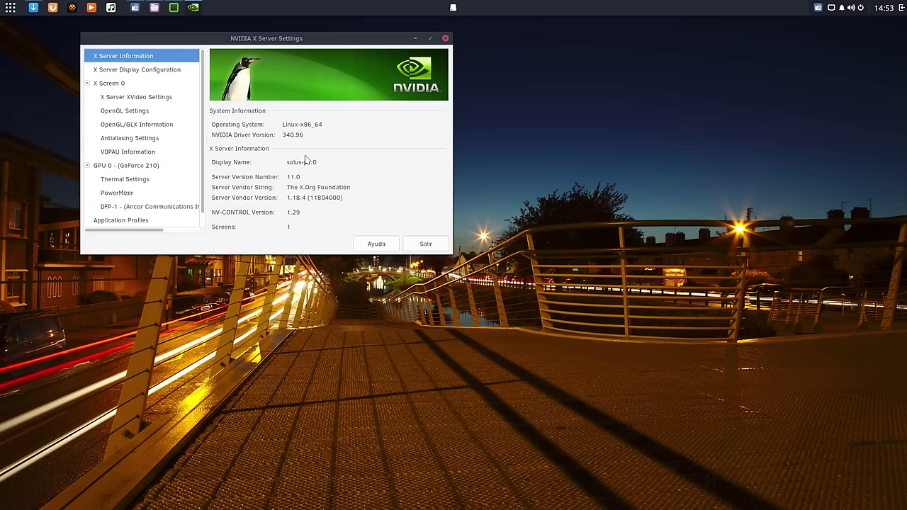
Move NVIDIA X Server Settings toward the desktop's center, enlarge its window and highlight the NVIDIA driver version
left_click_drag(281, 42, 549, 88)
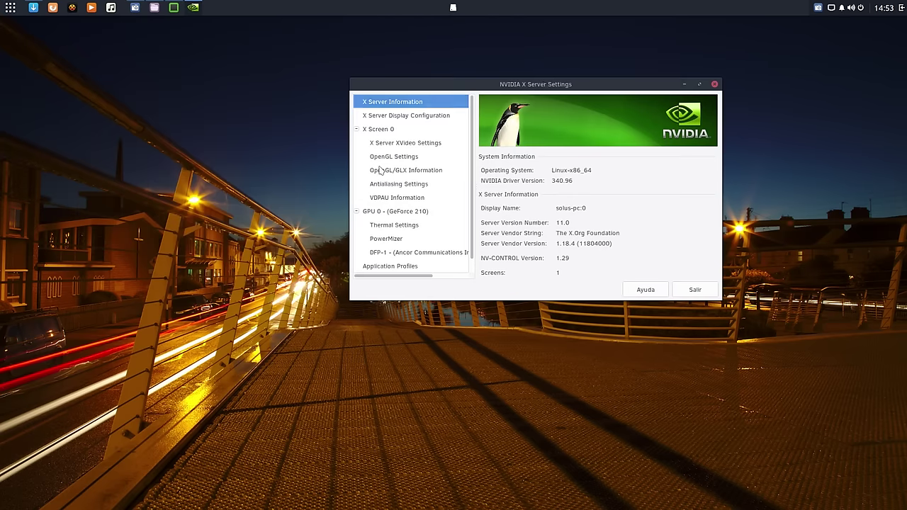
left_click_drag(719, 299, 767, 362)
left_click_drag(579, 182, 549, 182)
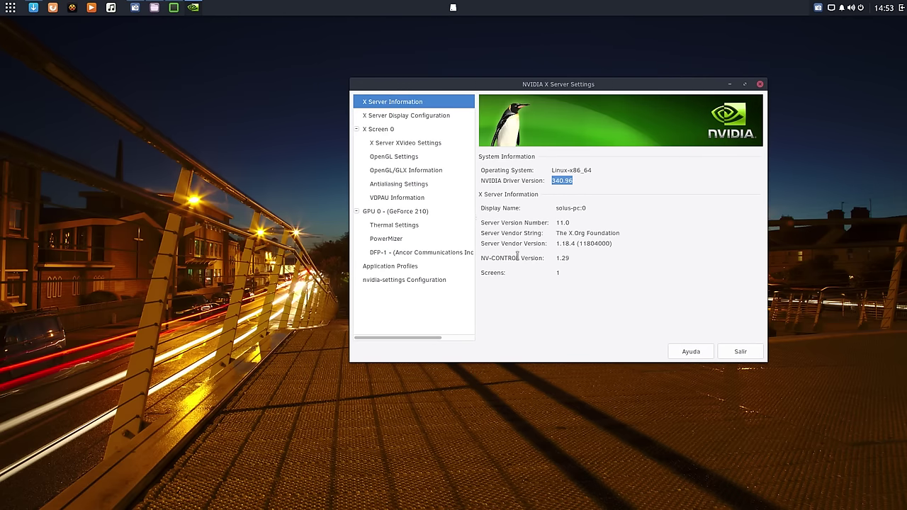
Restore DoFlicky, place it beside NVIDIA X Server Settings and compare the driver versions in the two windows
left_click(174, 7)
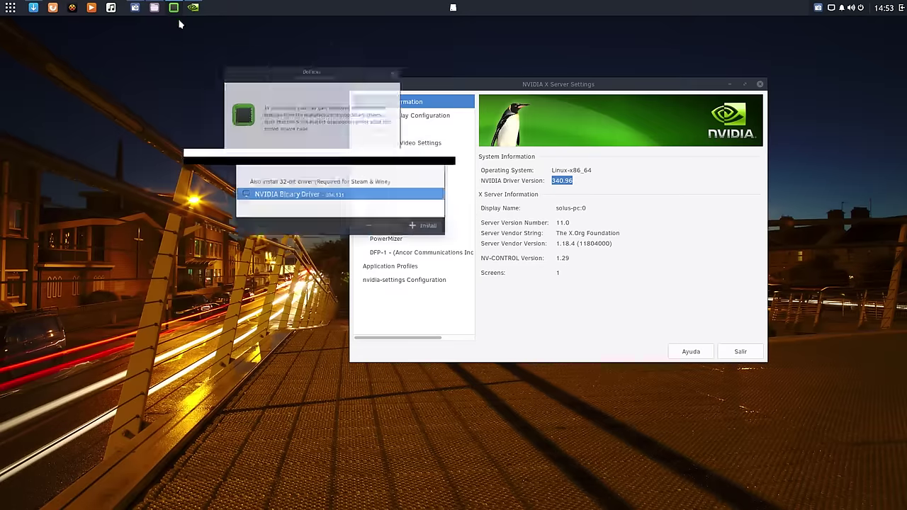
left_click_drag(354, 99, 191, 83)
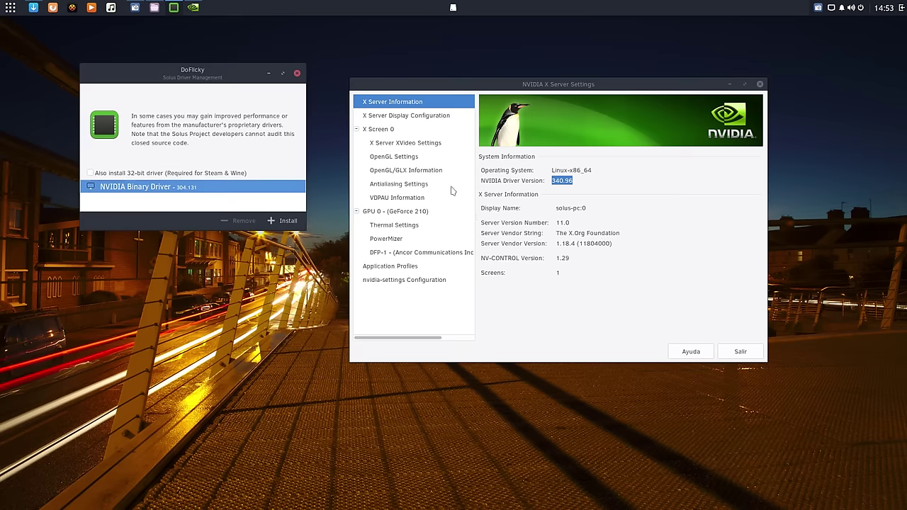
left_click(575, 189)
double_click(576, 181)
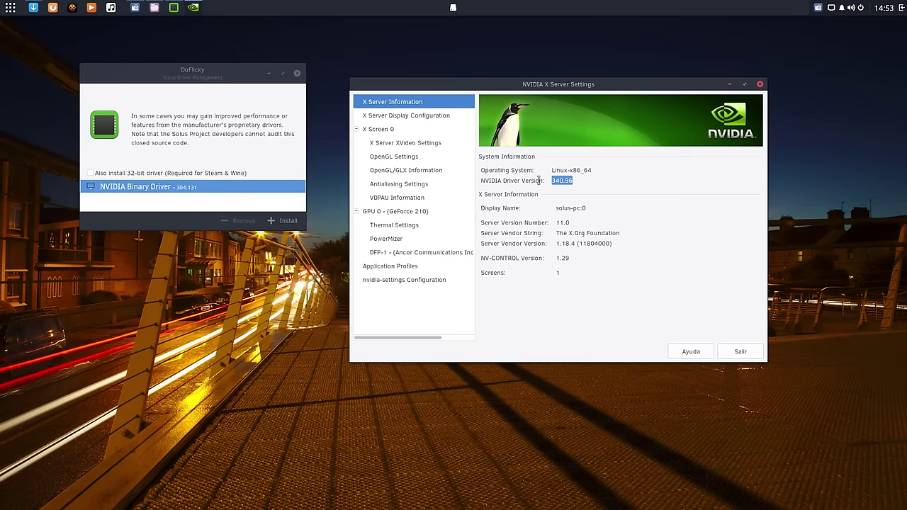
left_click(170, 203)
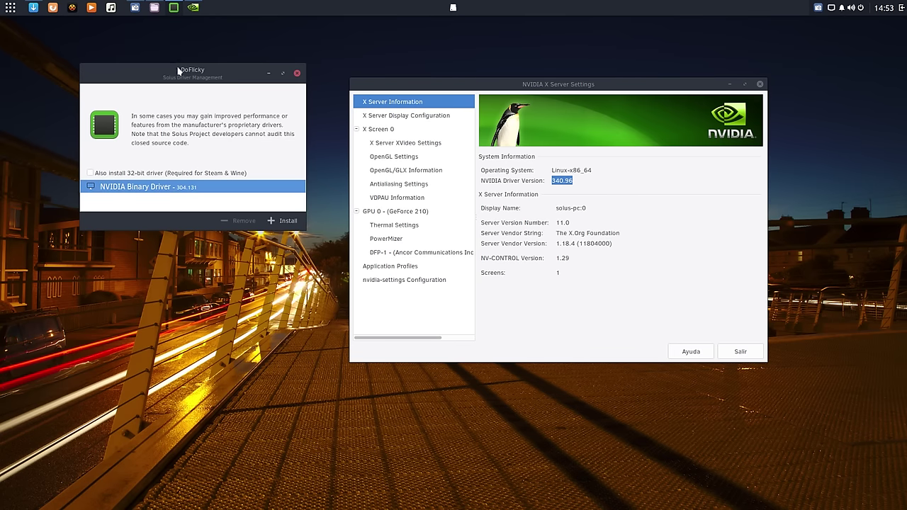
left_click_drag(178, 65, 140, 51)
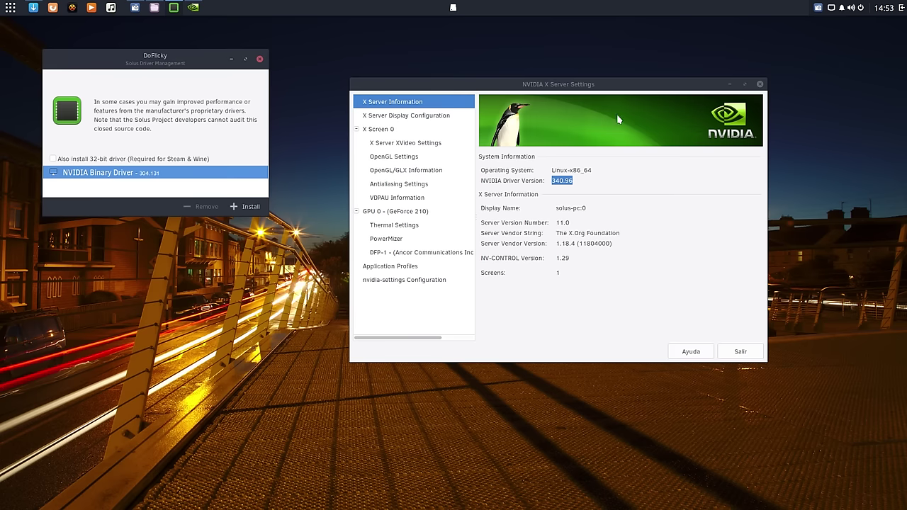
Close NVIDIA X Server Settings and DoFlicky, and bring back the Software Center window
left_click(759, 84)
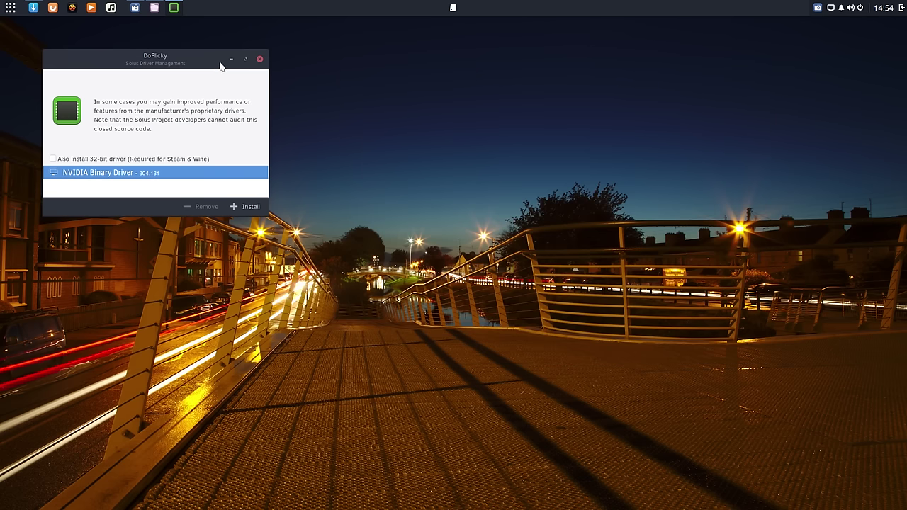
left_click(259, 61)
left_click(34, 7)
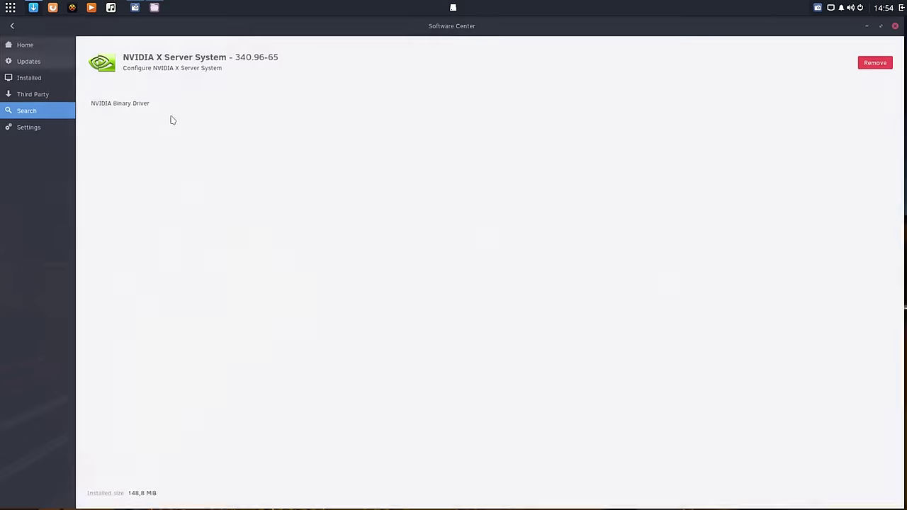
Unmaximize Software Center, return to its home categories and reposition the window in the upper middle of the desktop
left_click(884, 26)
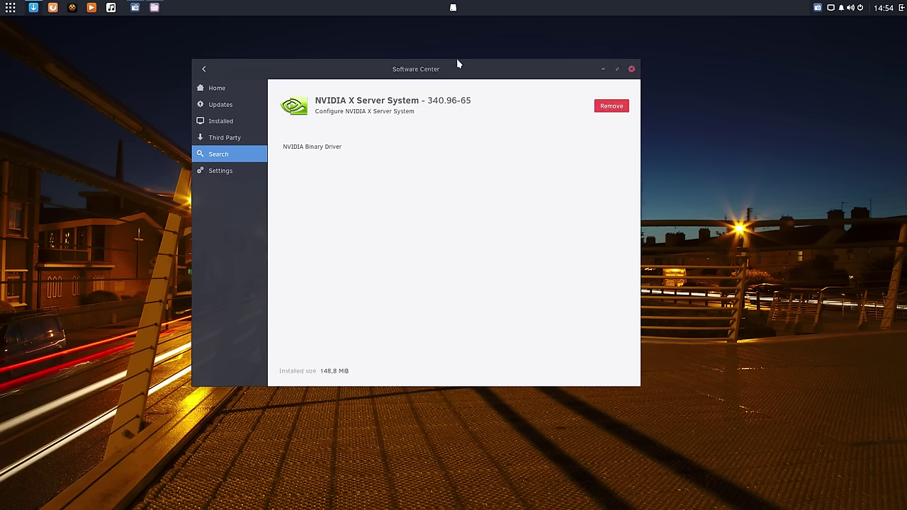
left_click_drag(400, 58, 358, 47)
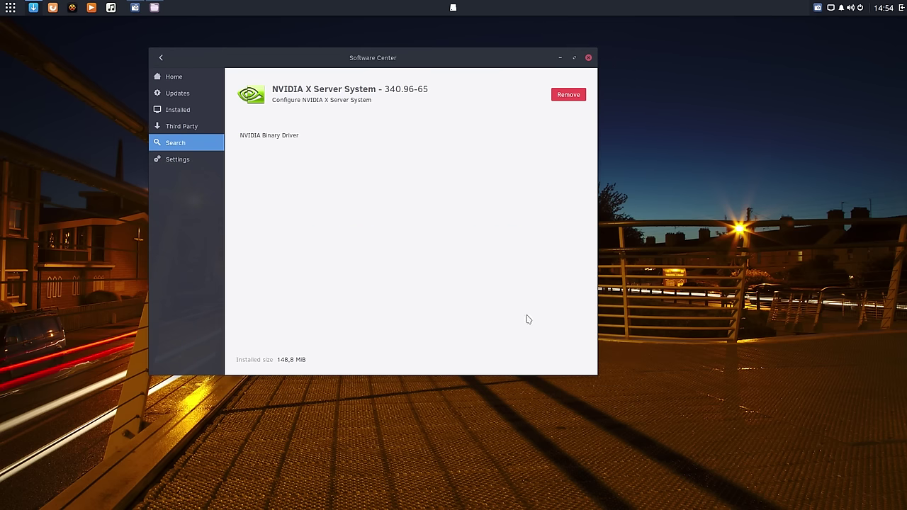
left_click(174, 77)
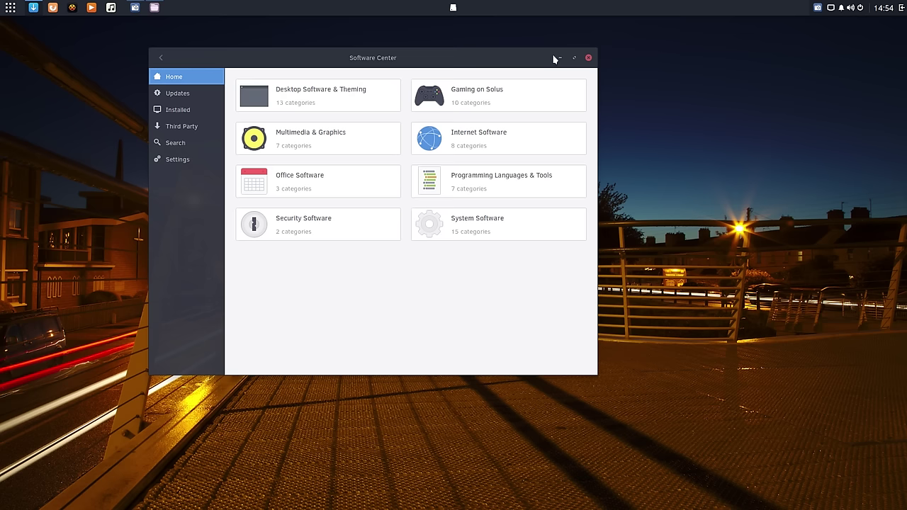
left_click_drag(504, 58, 535, 67)
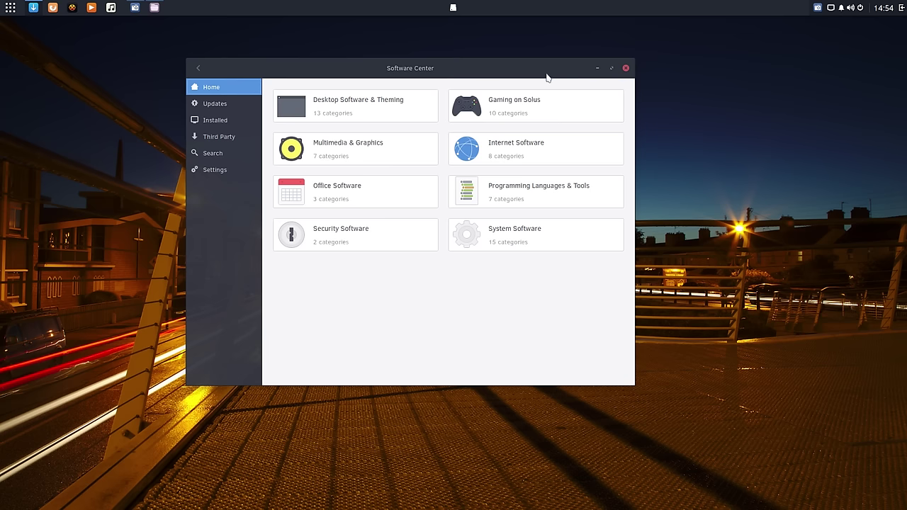
left_click_drag(464, 68, 449, 66)
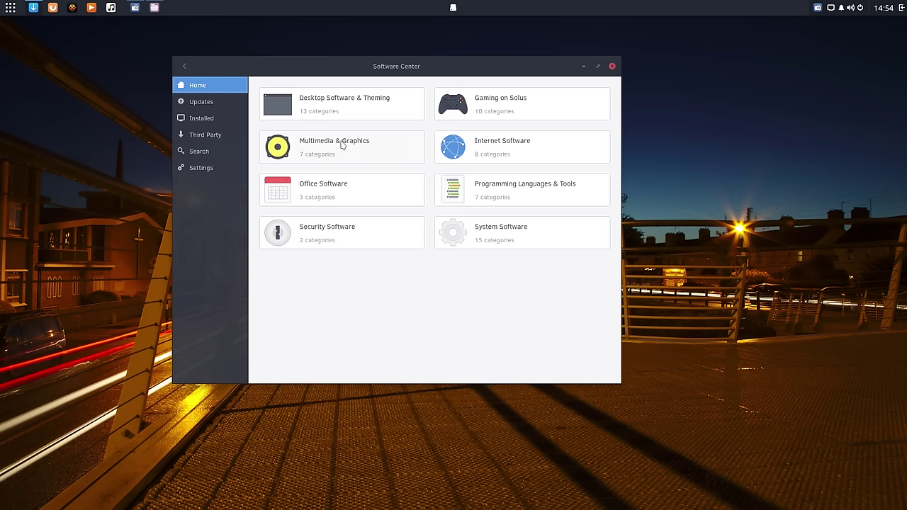
Look through the whole GNOME Desktop package list under Desktop Software & Theming and return to the subcategories
left_click(341, 106)
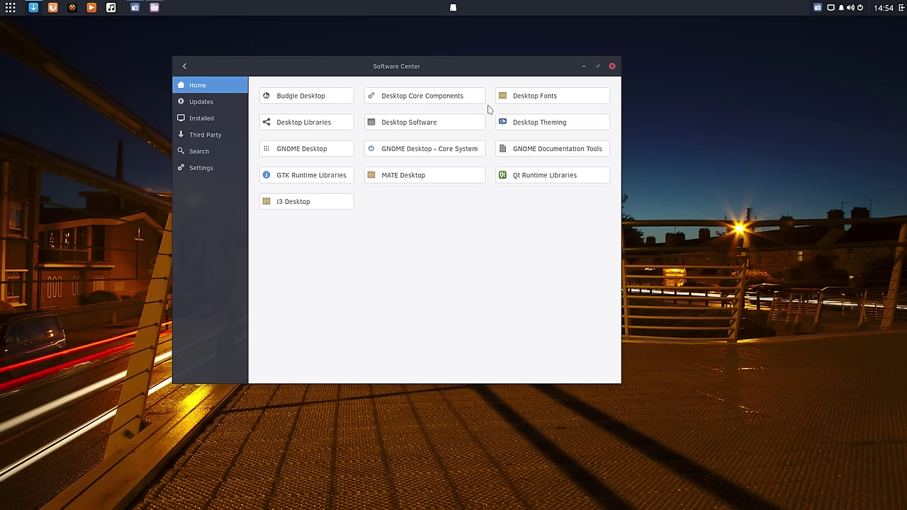
left_click(305, 151)
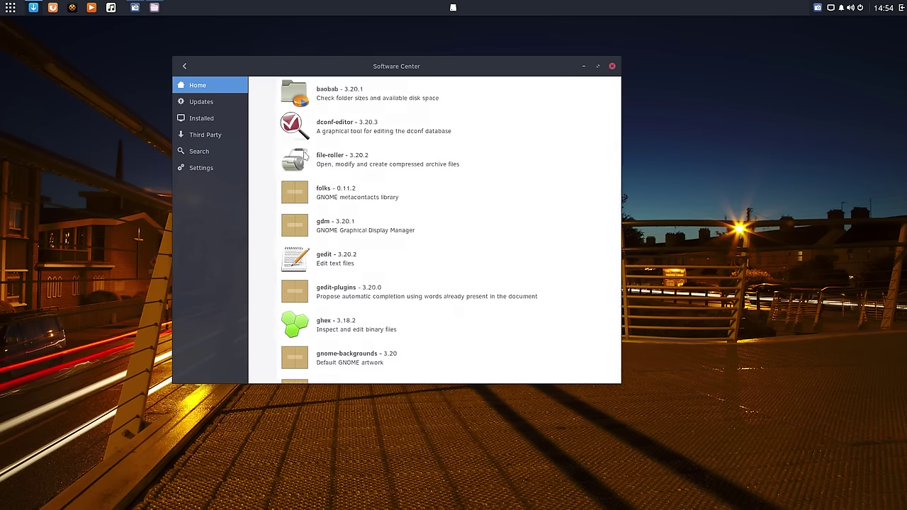
scroll(319, 188, "down", 5)
scroll(321, 210, "down", 3)
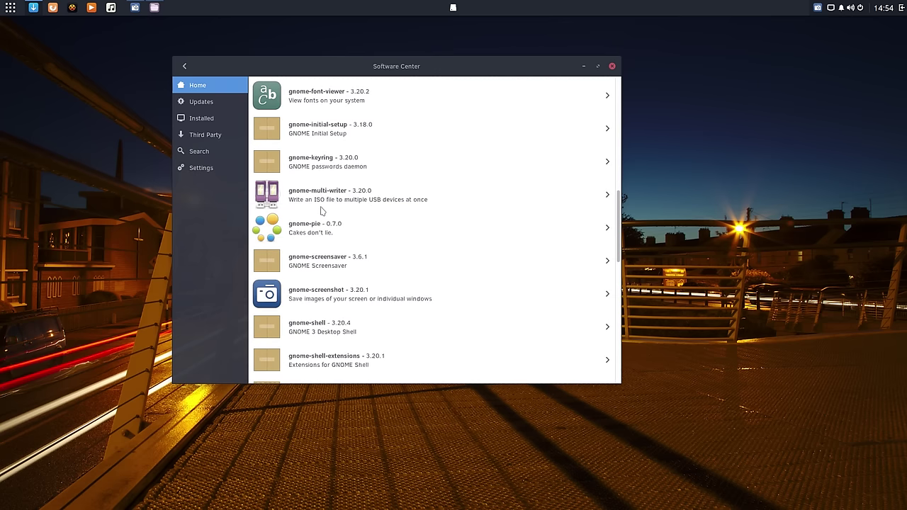
scroll(321, 211, "down", 3)
scroll(321, 256, "up", 3)
scroll(348, 265, "down", 3)
scroll(348, 265, "down", 3)
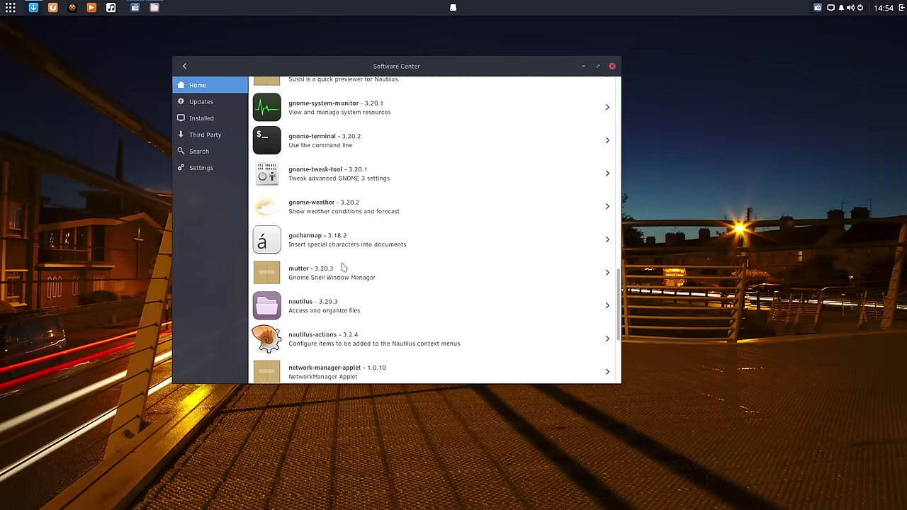
scroll(382, 312, "down", 3)
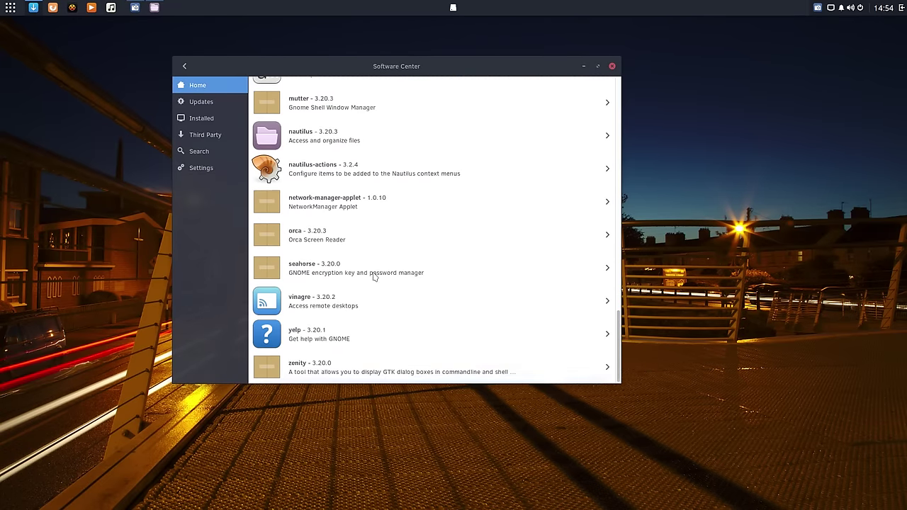
left_click(184, 65)
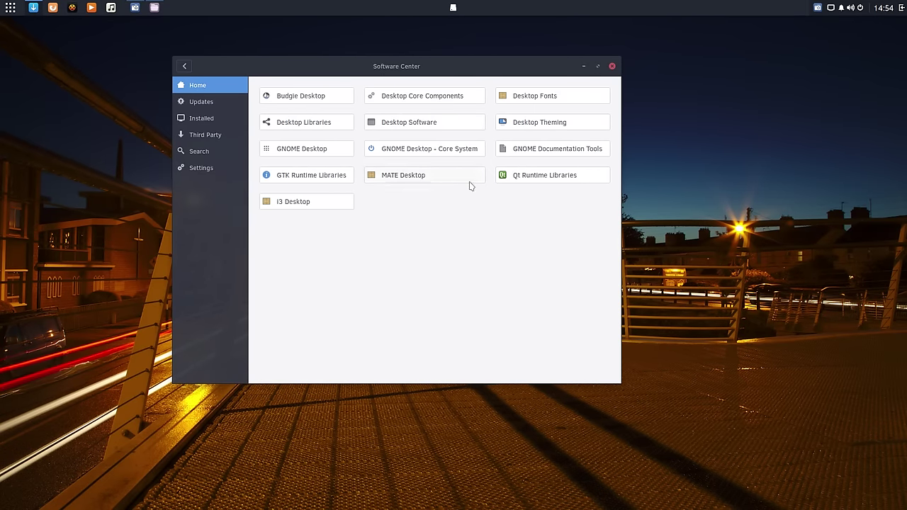
Look through the MATE Desktop packages and return to the Desktop Software & Theming subcategories
left_click(402, 178)
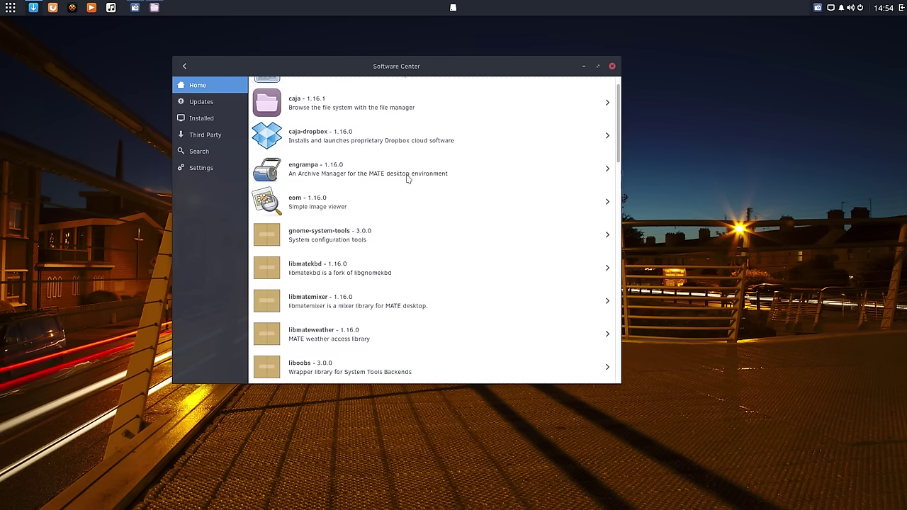
scroll(335, 187, "down", 5)
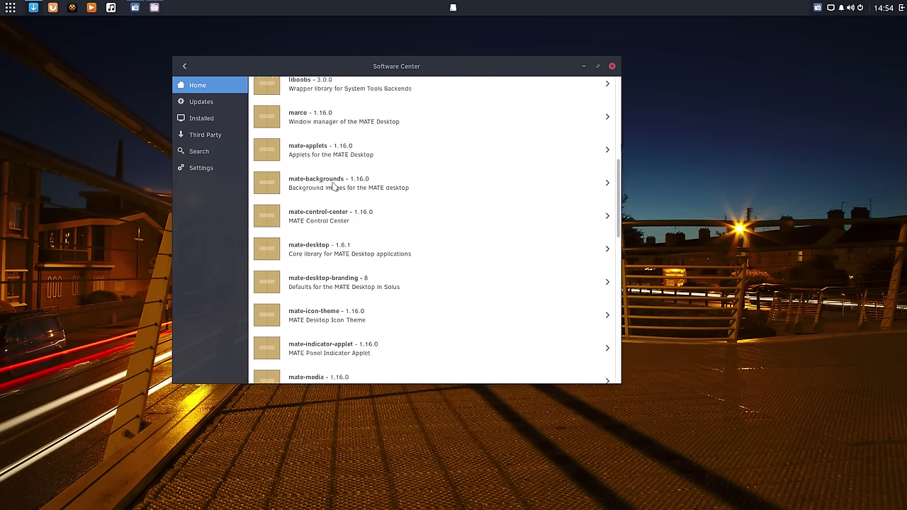
left_click(186, 66)
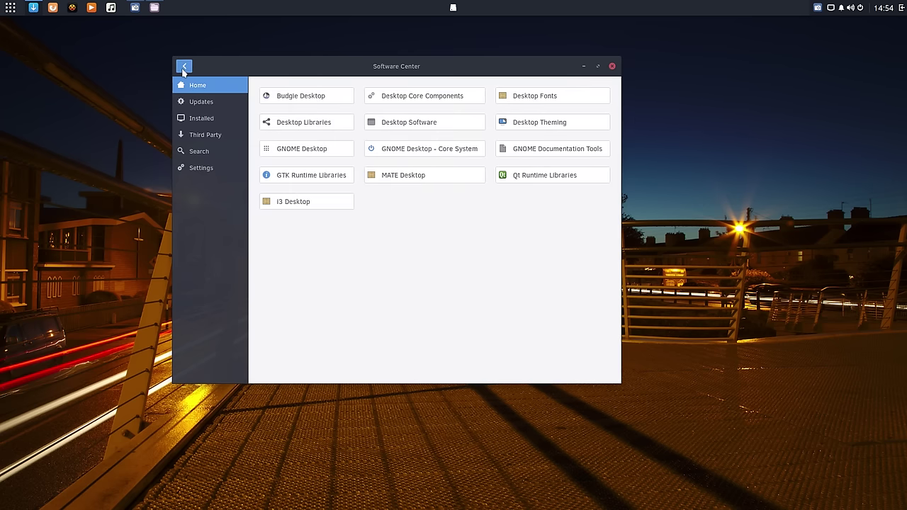
View the Gaming on Solus subcategories and return to the home categories
left_click(184, 66)
left_click(496, 114)
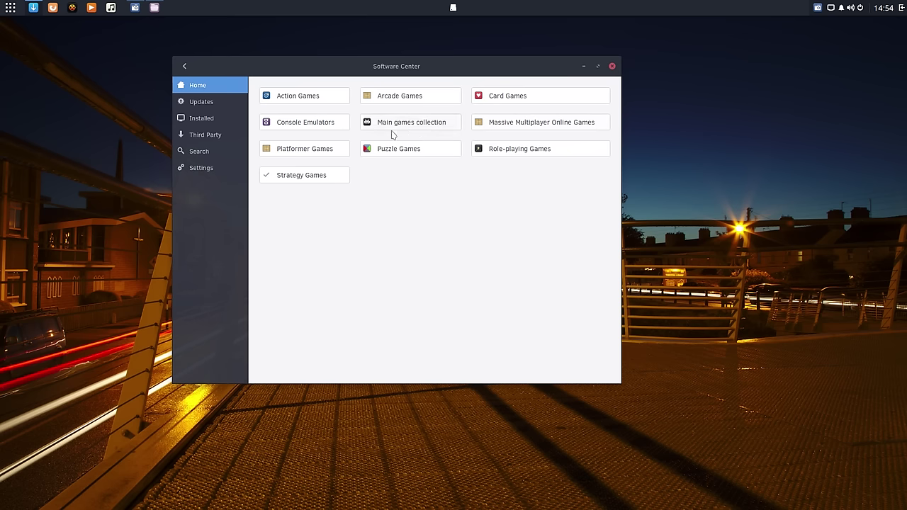
left_click(185, 67)
Look through the Audio Software packages under Multimedia & Graphics and return to the subcategories
left_click(316, 147)
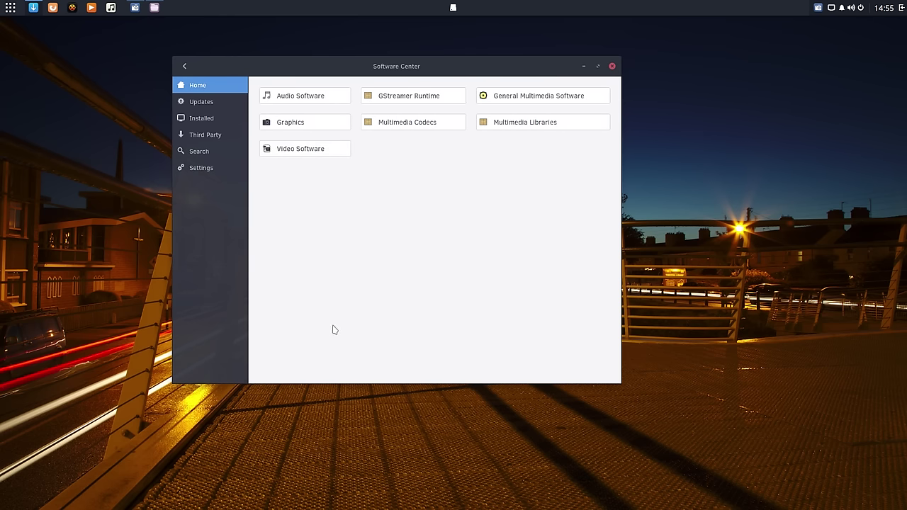
left_click(312, 99)
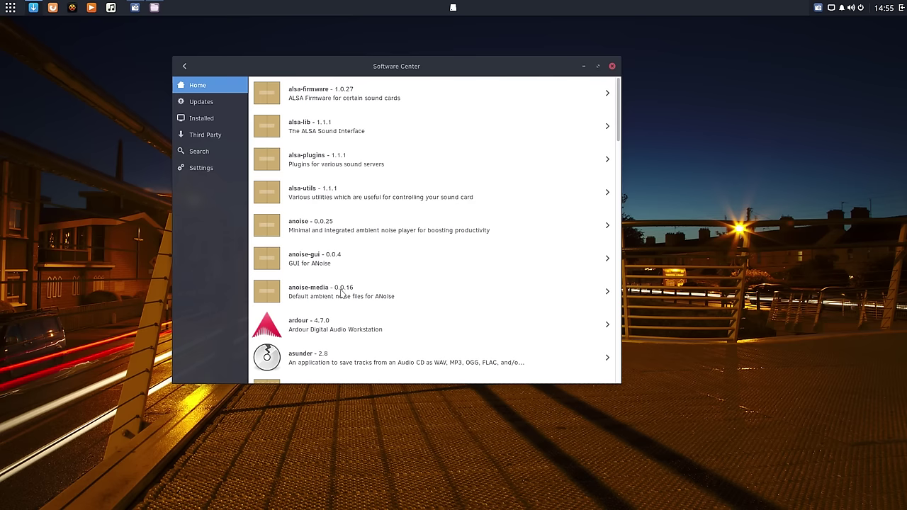
scroll(349, 259, "down", 10)
scroll(349, 259, "down", 10)
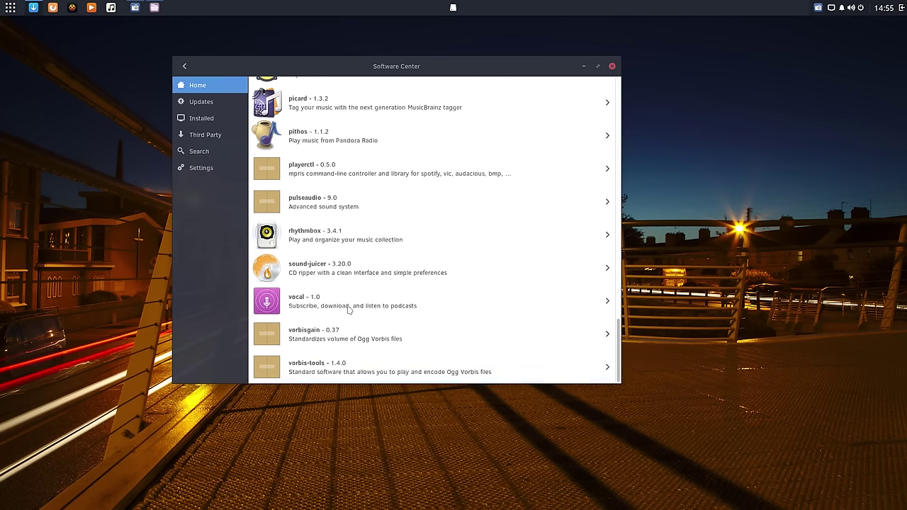
scroll(349, 318, "up", 5)
scroll(349, 318, "down", 5)
scroll(293, 306, "up", 8)
scroll(285, 212, "up", 3)
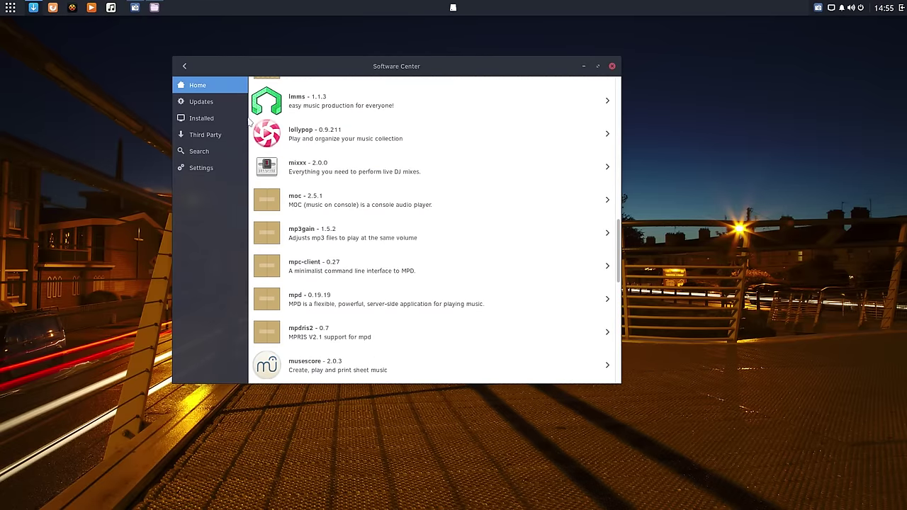
left_click(184, 66)
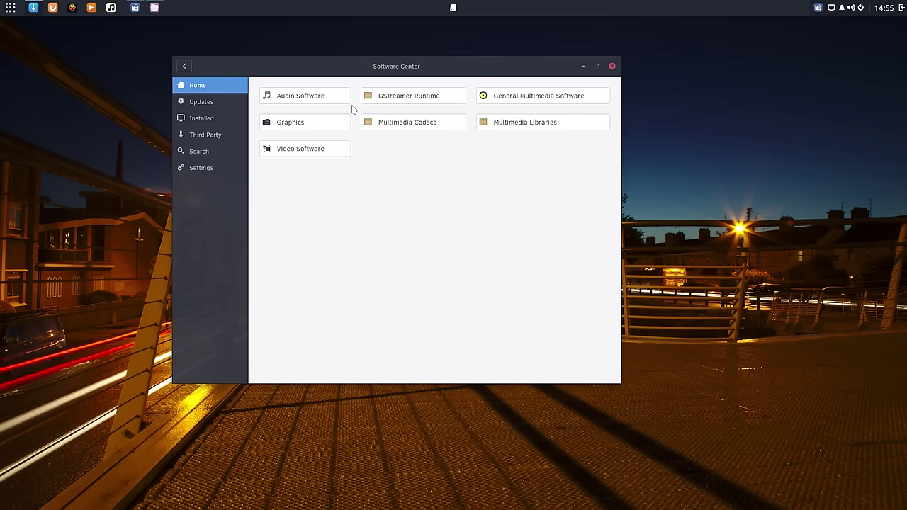
Shift the Software Center window left, look through the Multimedia Codecs packages and return to the subcategories
left_click_drag(375, 67, 322, 63)
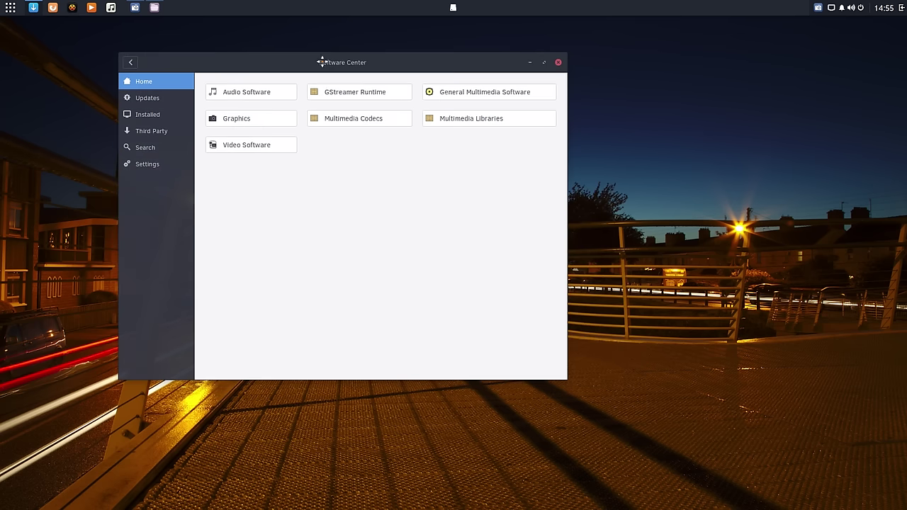
left_click(358, 120)
scroll(348, 189, "down", 8)
scroll(348, 189, "down", 10)
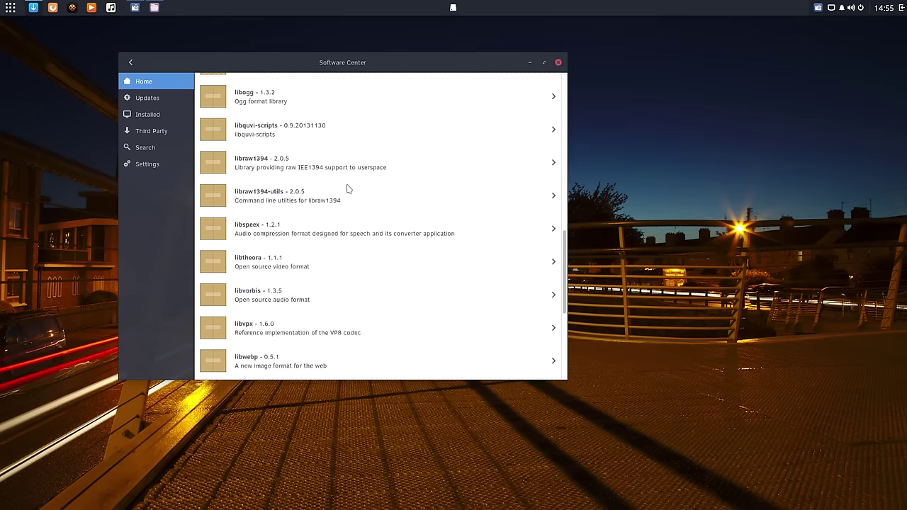
left_click(132, 63)
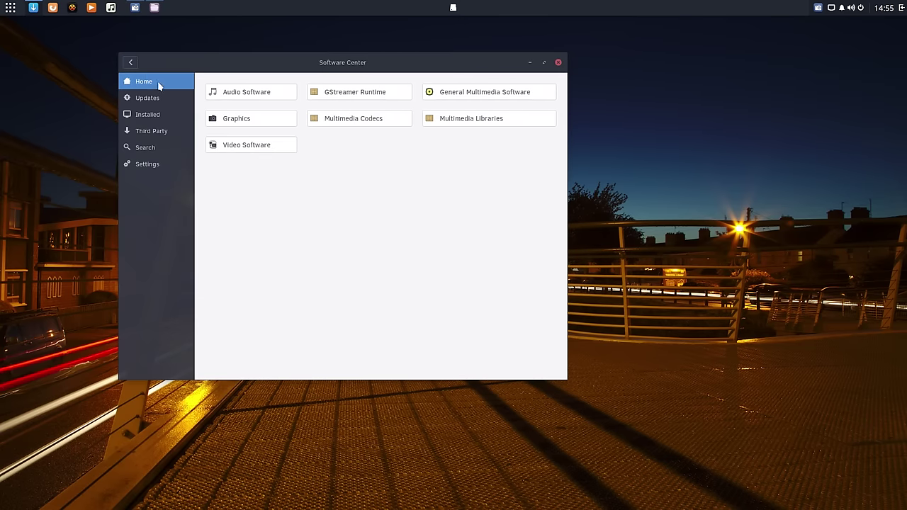
Look through the Video Software packages down to the end of the list and return to the home categories
left_click(259, 146)
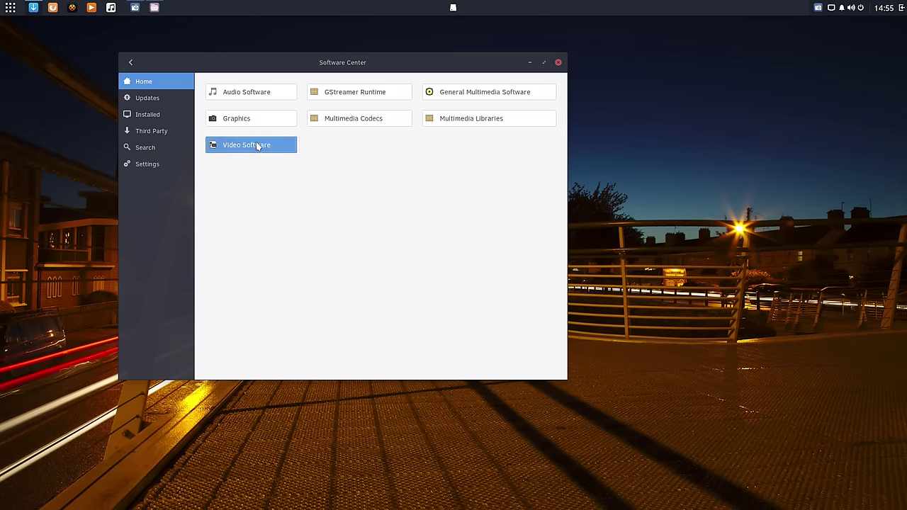
scroll(288, 205, "down", 15)
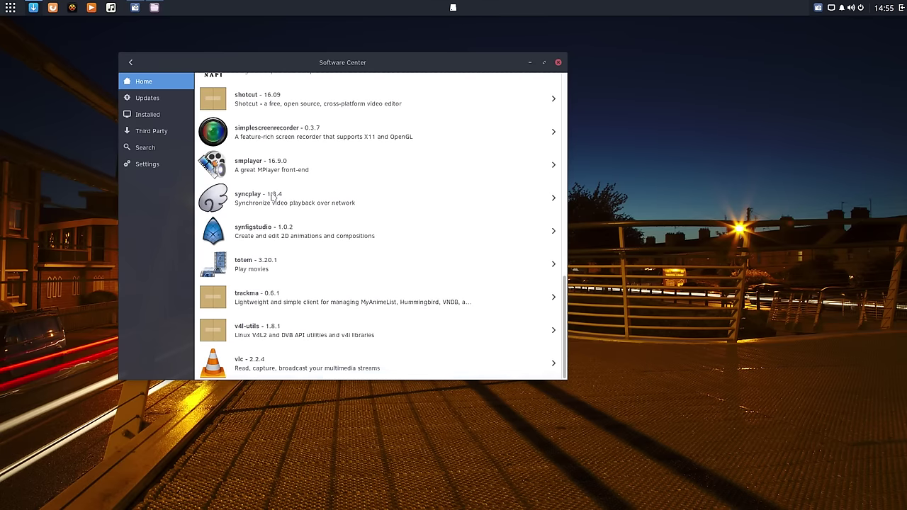
left_click(132, 63)
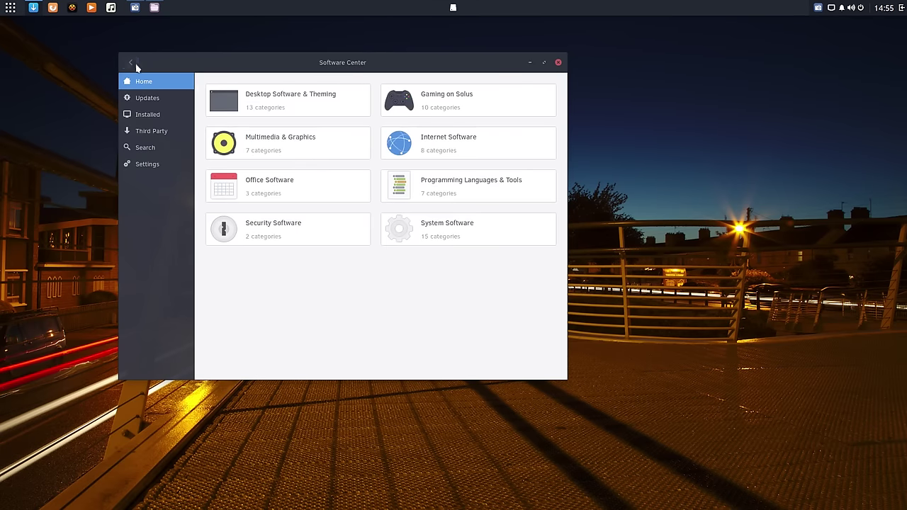
Look through the Office Software packages under the Office Software category and return to its subcategories
left_click(249, 194)
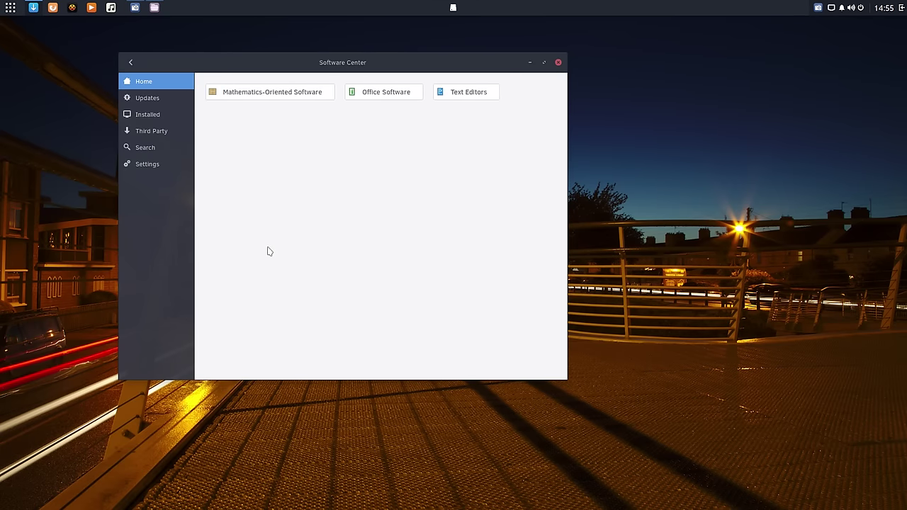
left_click(388, 98)
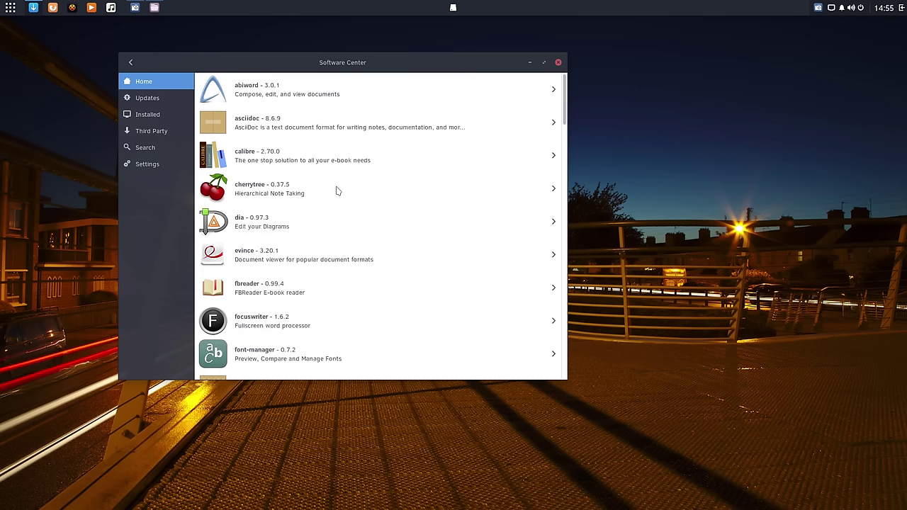
scroll(337, 191, "down", 15)
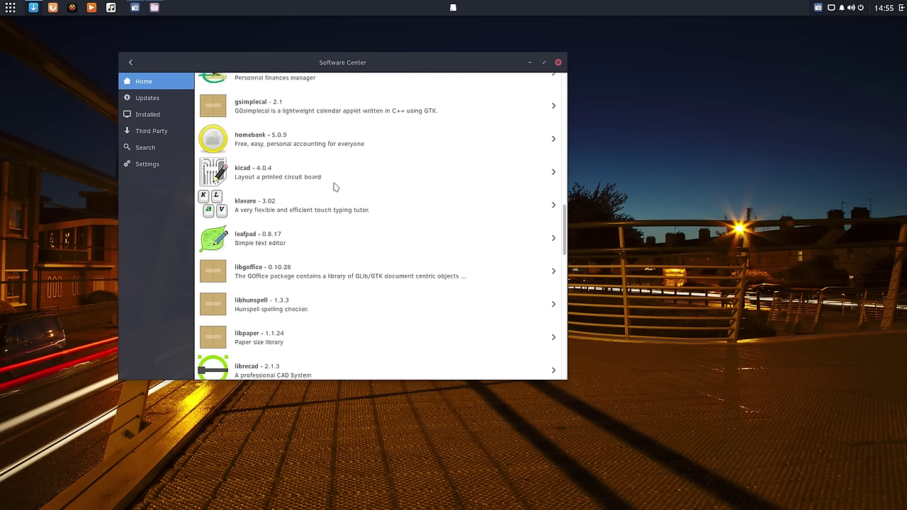
scroll(336, 187, "down", 15)
scroll(287, 213, "down", 3)
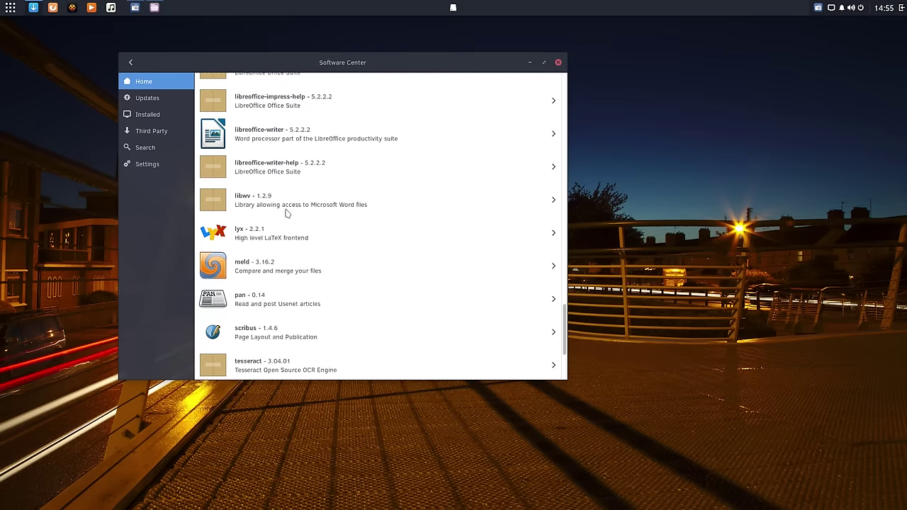
scroll(287, 212, "up", 15)
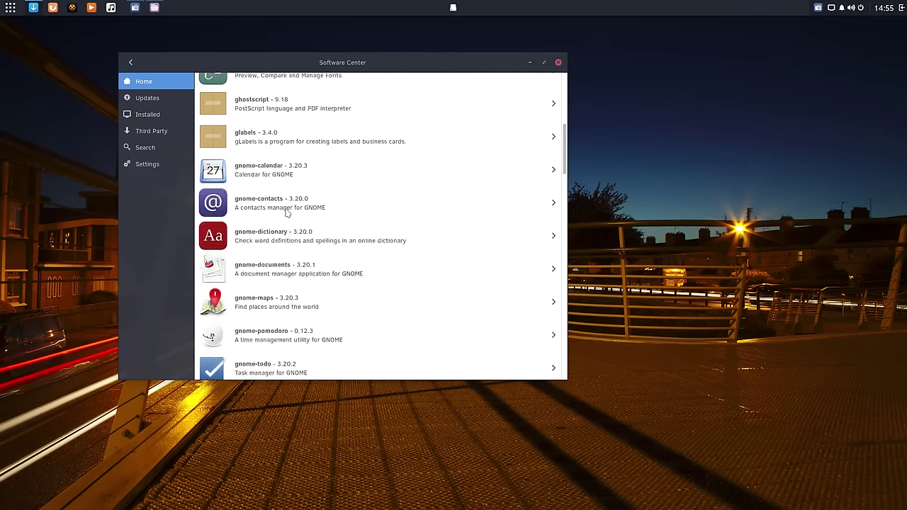
scroll(287, 213, "up", 5)
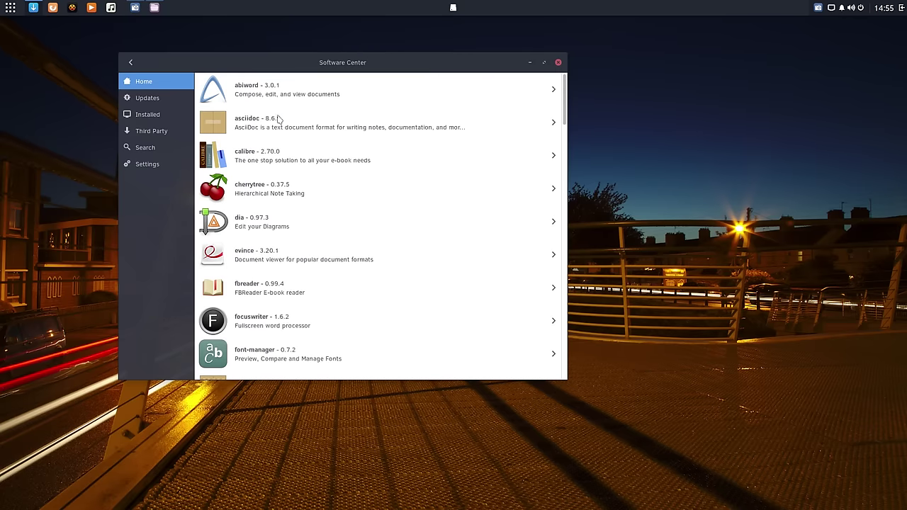
scroll(269, 307, "down", 2)
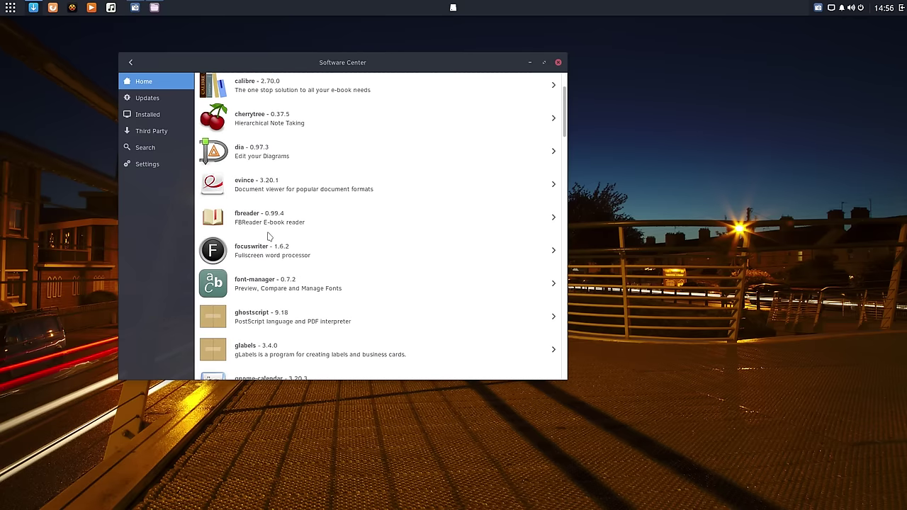
scroll(269, 236, "down", 10)
left_click(133, 62)
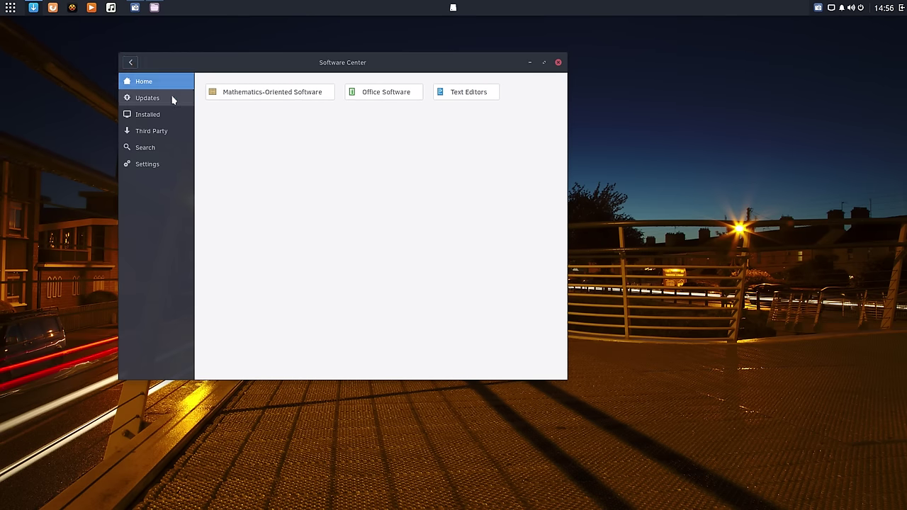
Look through the Text Editors packages to the end of the list and return to the home categories
left_click(459, 94)
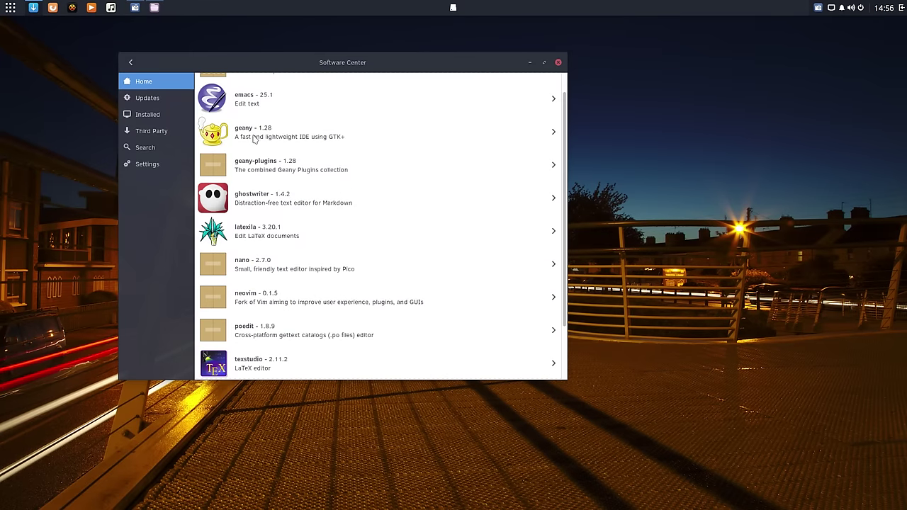
scroll(288, 220, "down", 2)
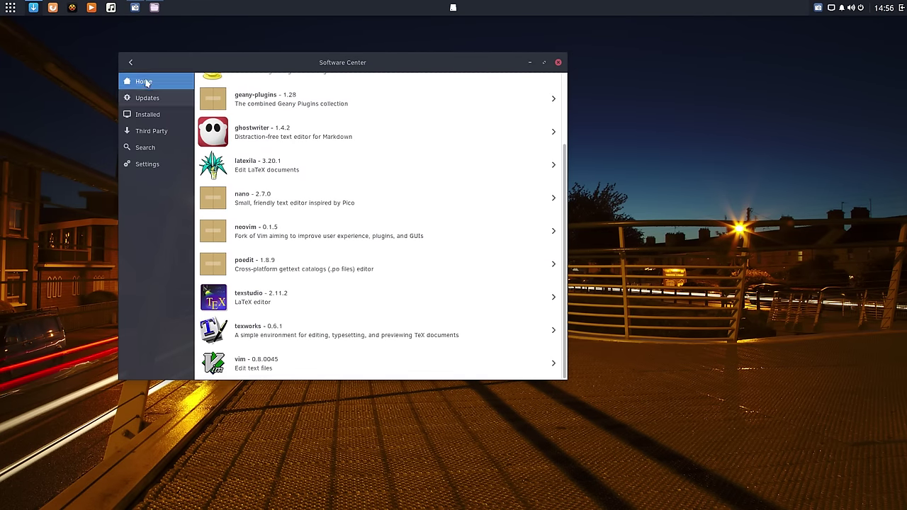
left_click(131, 63)
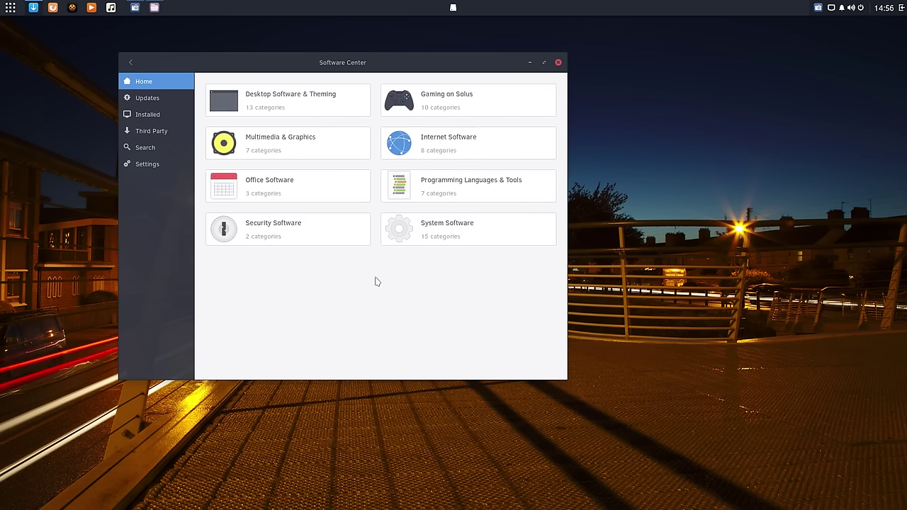
View the subcategories of Programming Languages & Tools and of Security Software, returning to the home categories after each
left_click(477, 192)
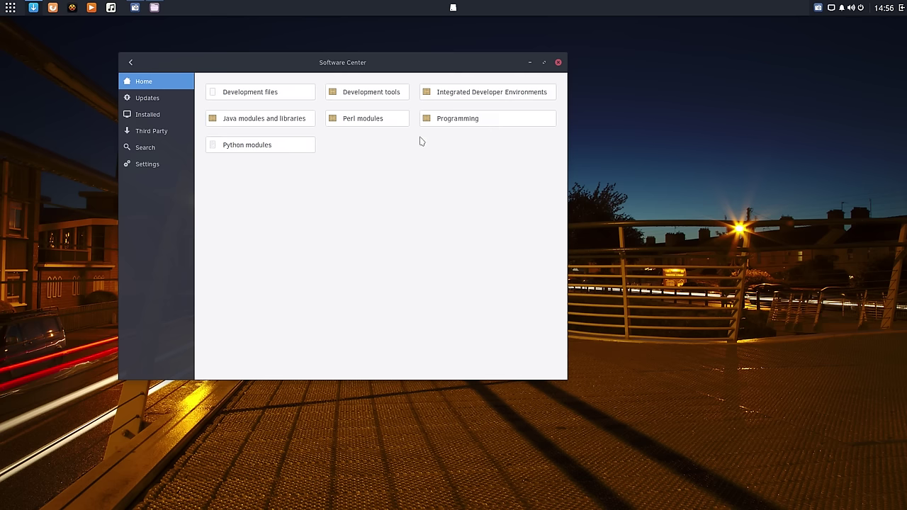
left_click(131, 62)
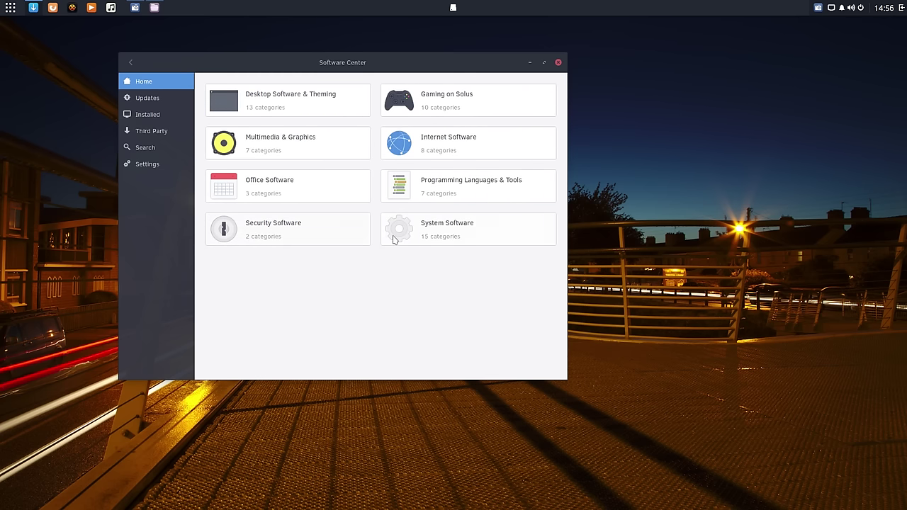
left_click(320, 231)
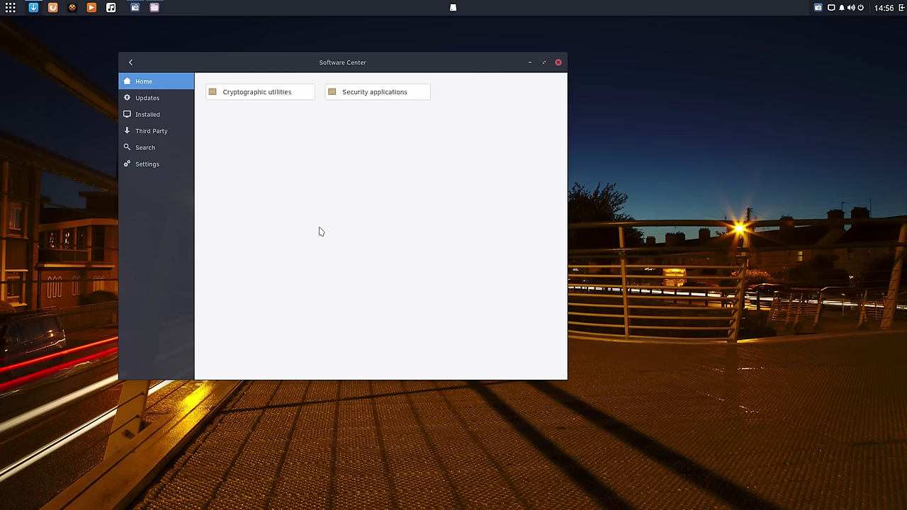
left_click(130, 62)
View the Kernel Images packages under System Software and return to the home categories
left_click(427, 237)
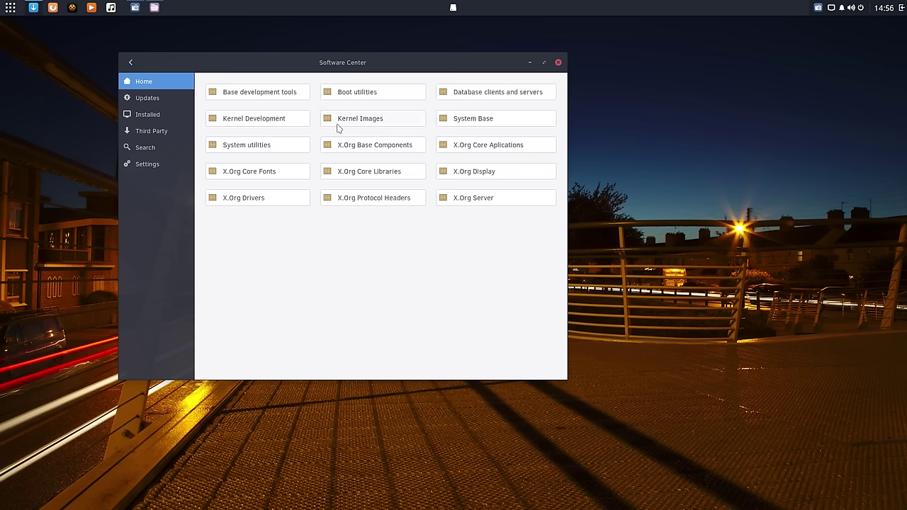
left_click(376, 120)
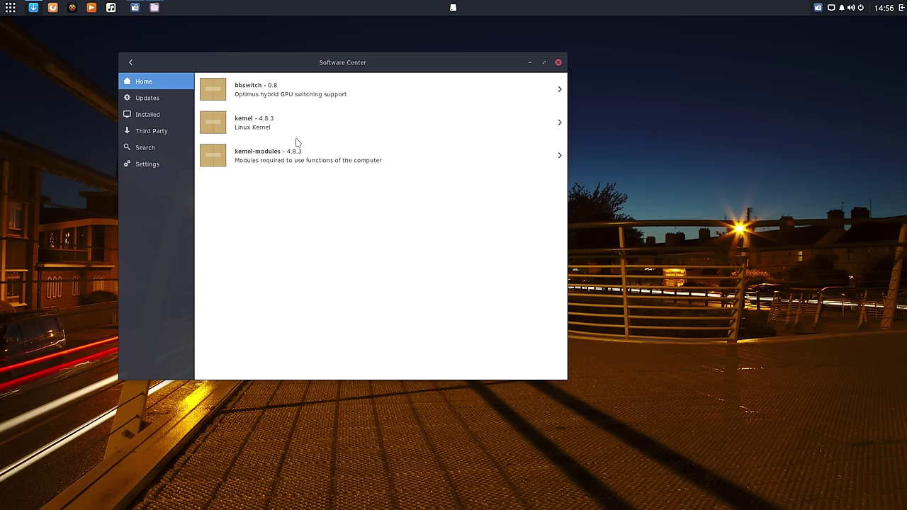
left_click(130, 63)
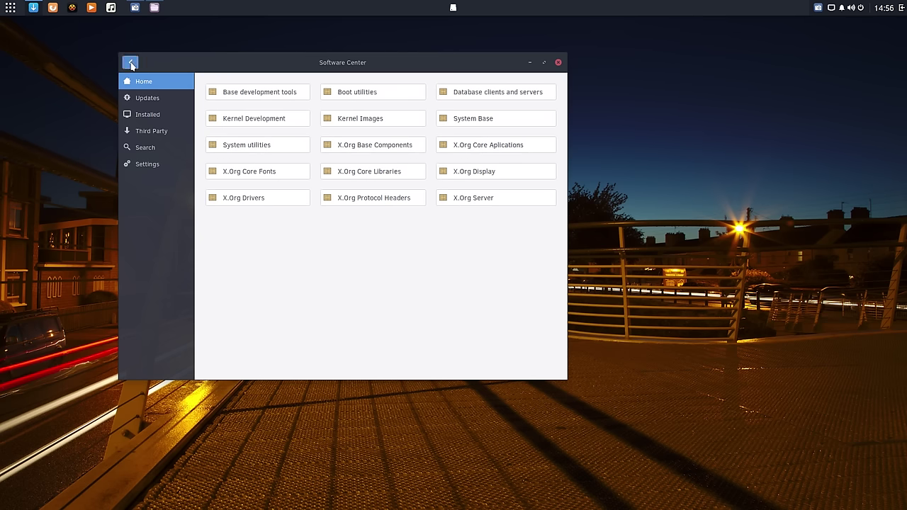
left_click(131, 64)
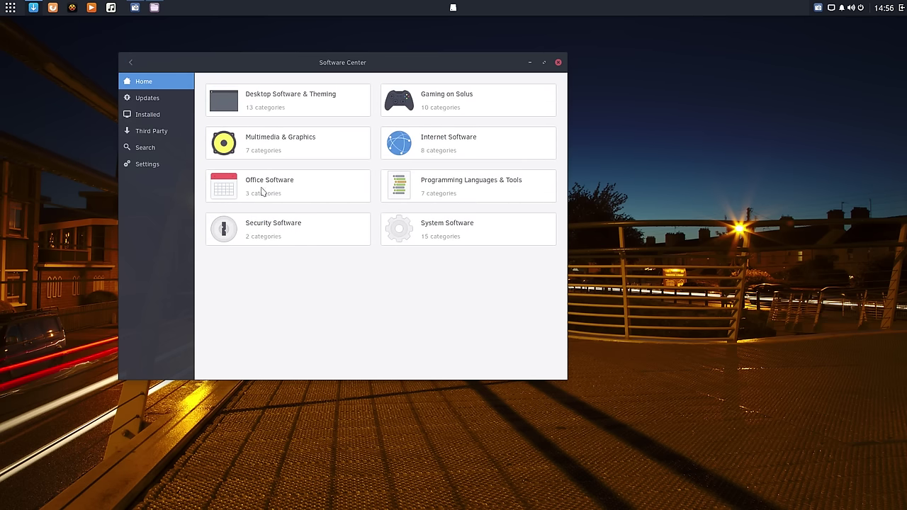
Replace the nvidia package search with a search for deadbeef and open the DeaDBeeF package page
left_click_drag(352, 64, 371, 67)
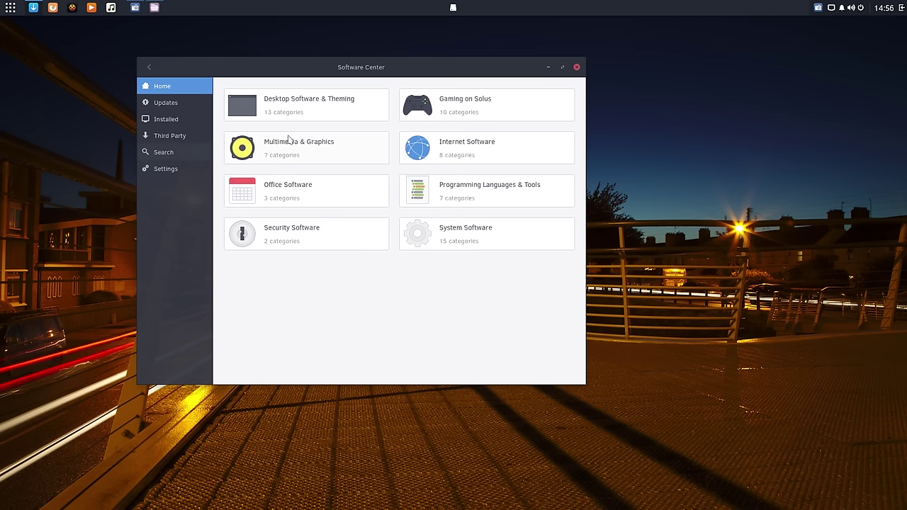
left_click(167, 152)
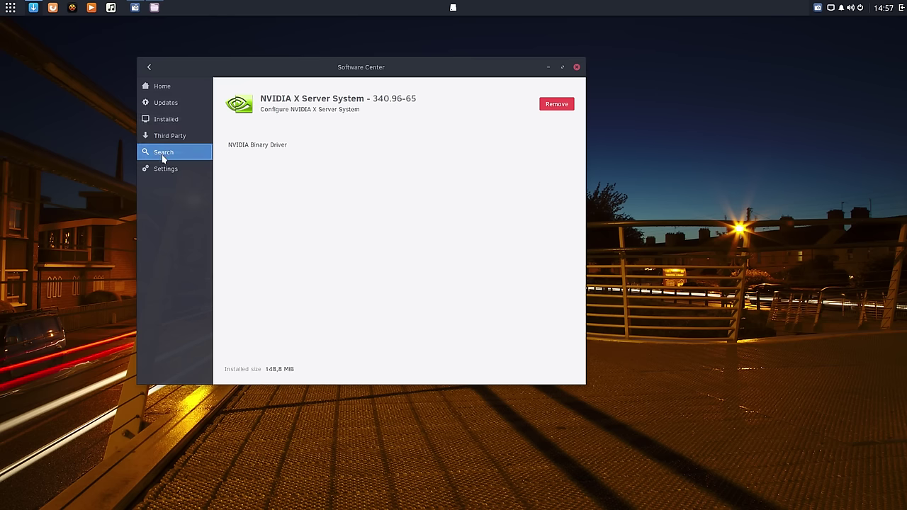
left_click(149, 67)
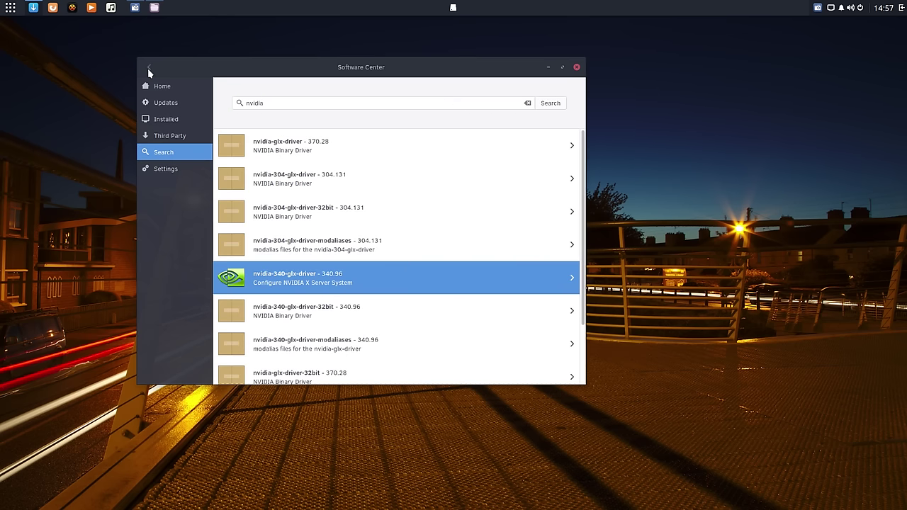
left_click(263, 105)
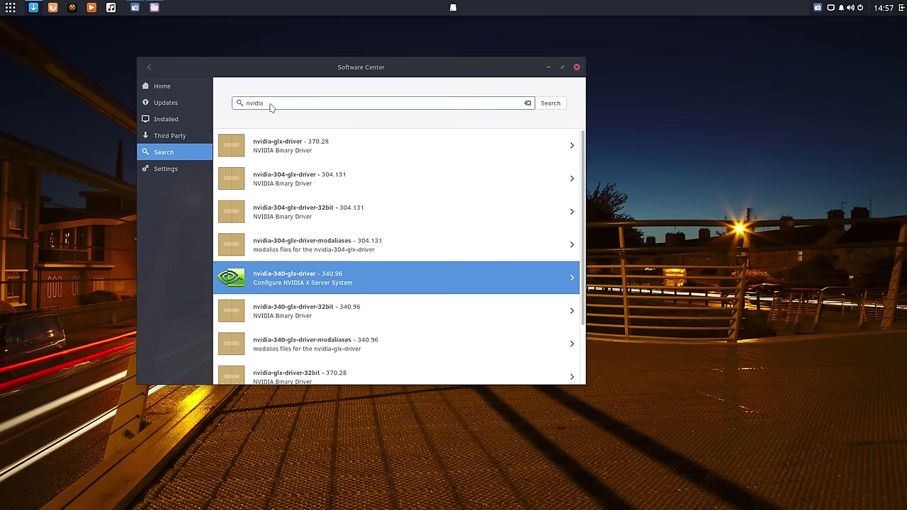
key("BackSpace")
key("BackSpace")
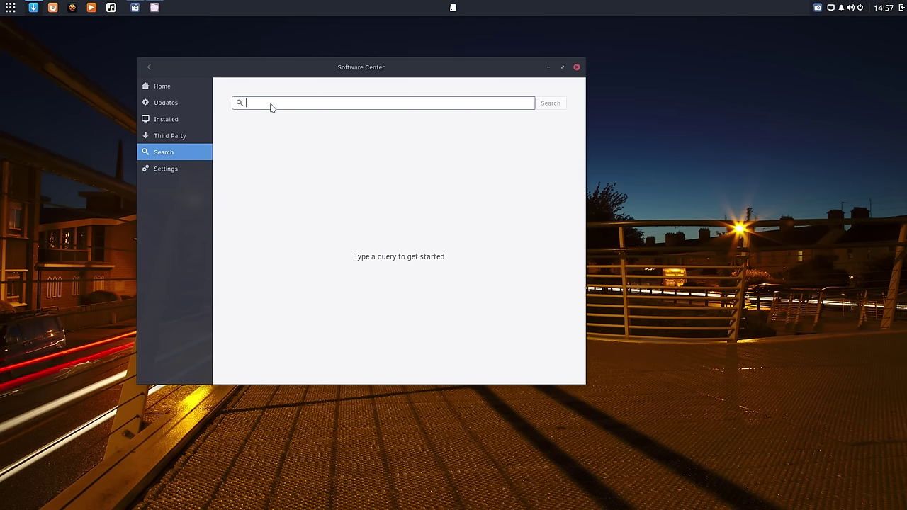
type("deadbeef")
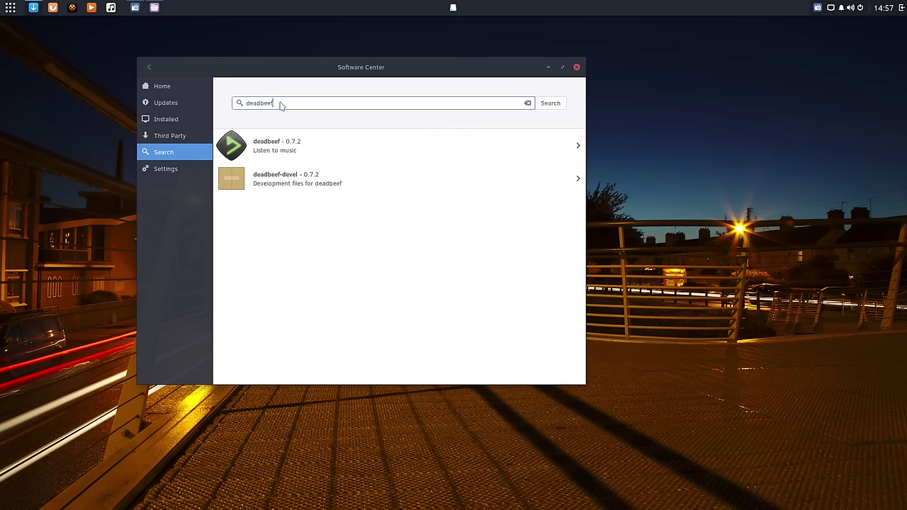
left_click(292, 155)
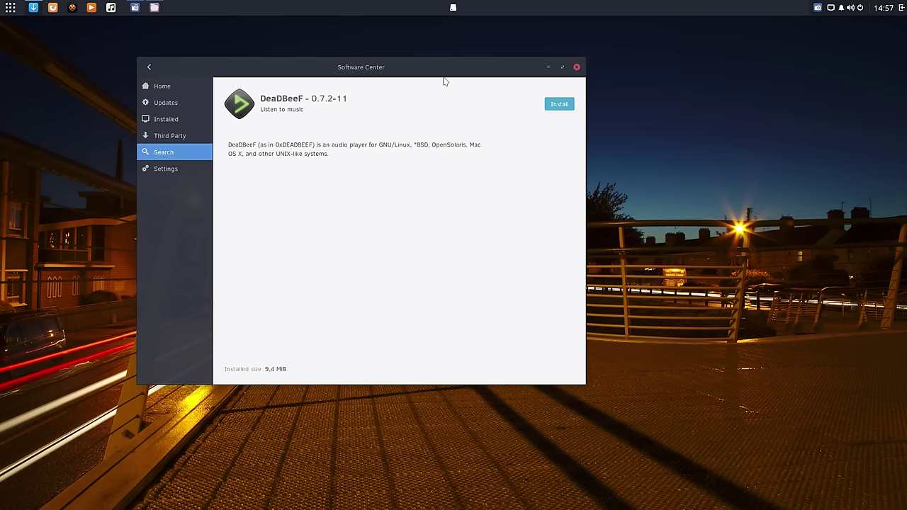
Maximize the Software Center window and install DeaDBeeF, authenticating with the account password
left_click_drag(439, 66, 369, 50)
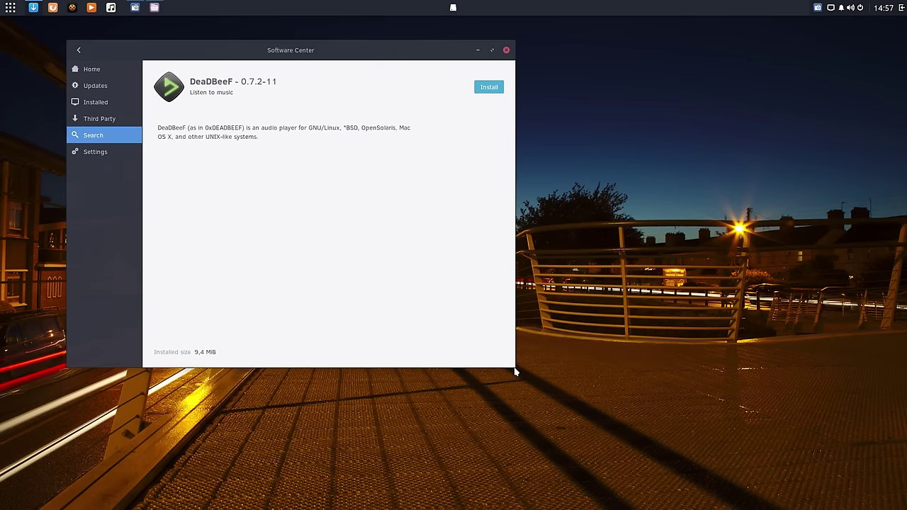
left_click(491, 50)
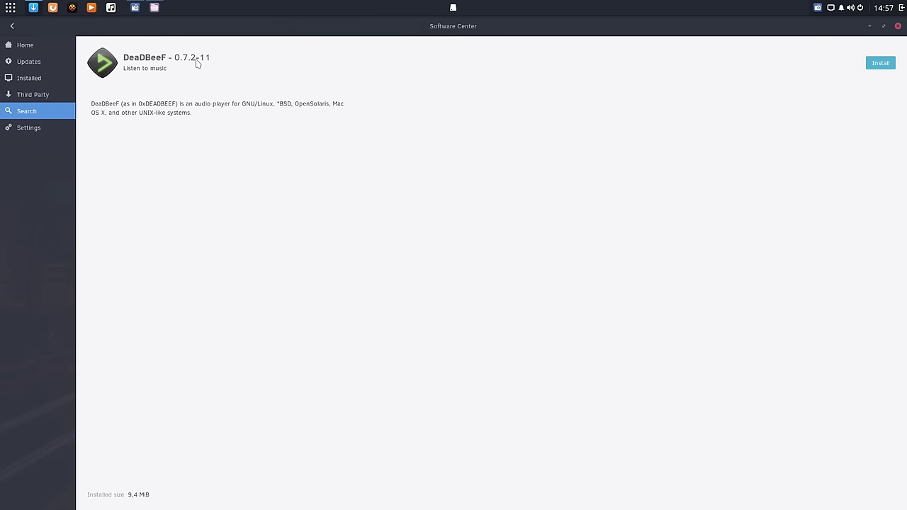
left_click(868, 63)
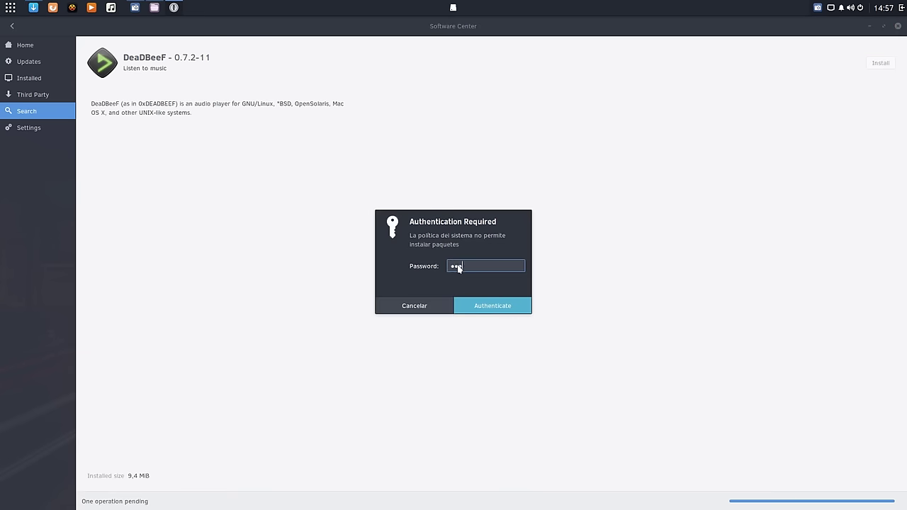
key("Return")
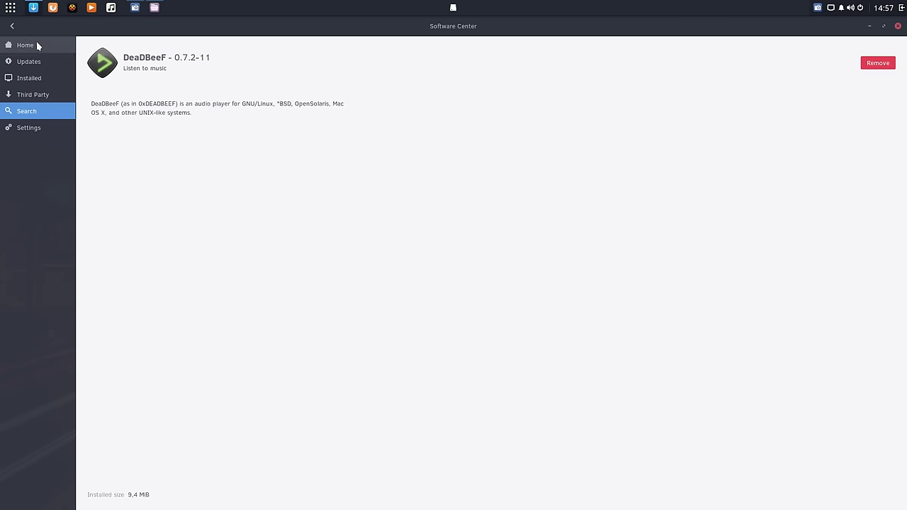
Return to the search results and replace the deadbeef query with mpv
left_click(12, 26)
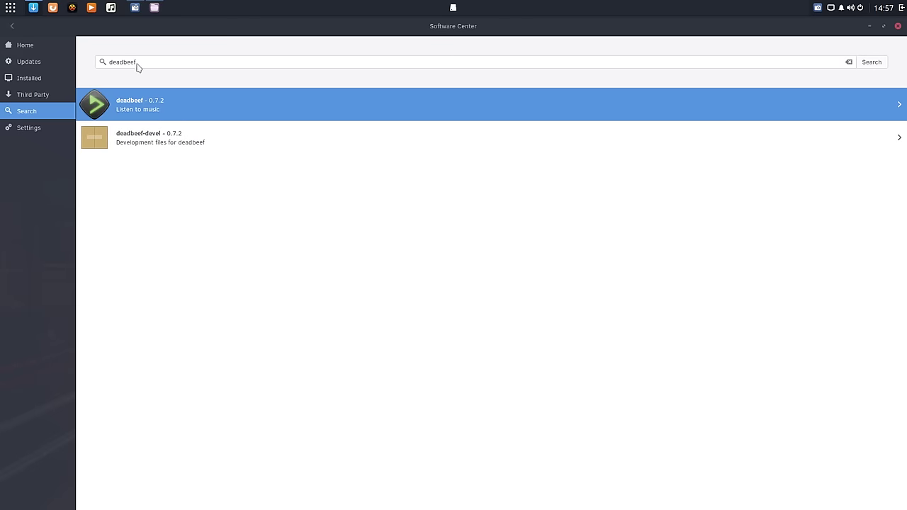
left_click(147, 62)
key("BackSpace")
key("BackSpace")
key("BackSpace")
key("BackSpace")
key("BackSpace")
key("BackSpace")
key("BackSpace")
key("BackSpace")
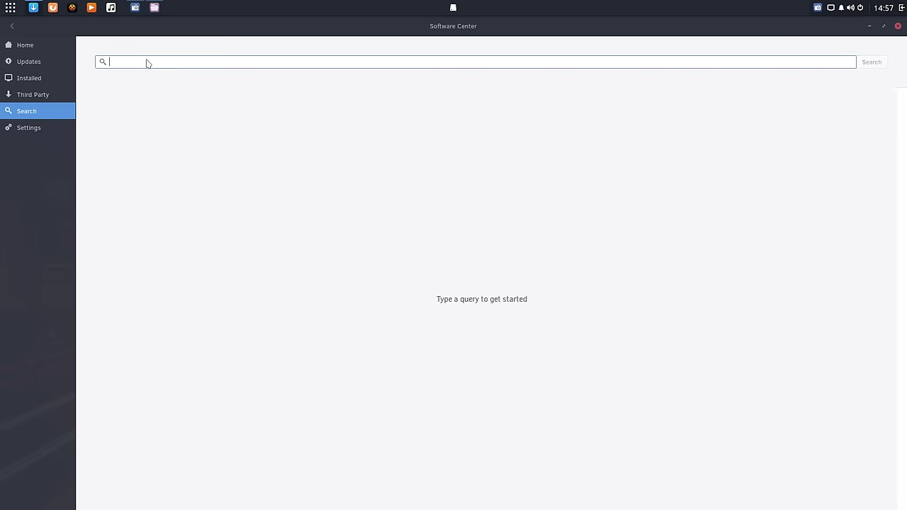
type("mpv")
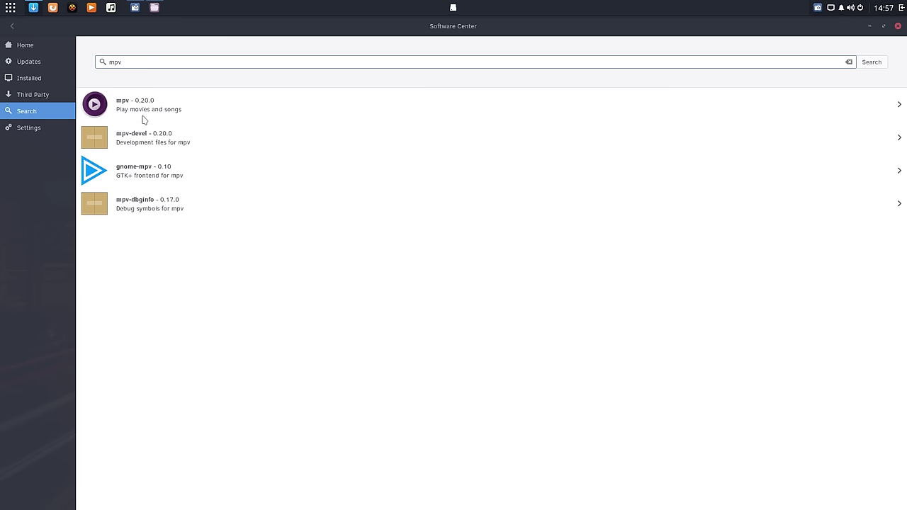
Install mpv Media Player from the search results and go back to the home categories
left_click(144, 107)
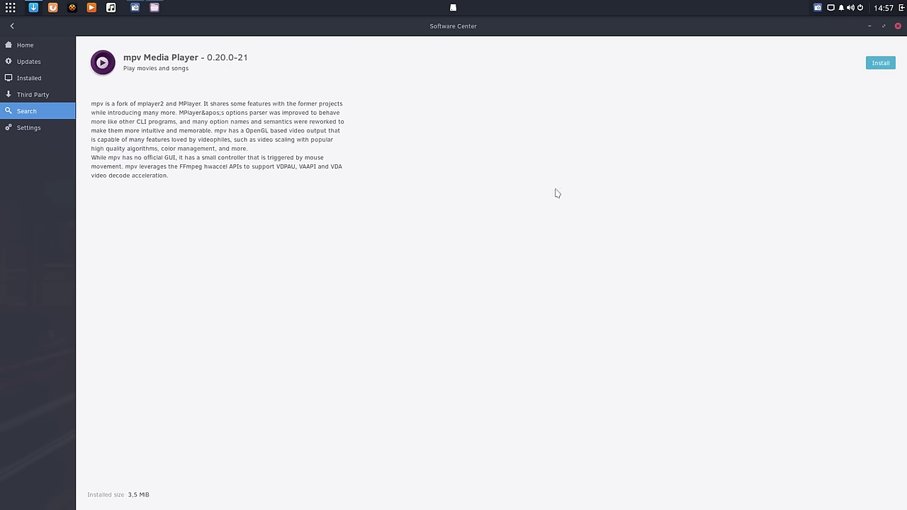
left_click(878, 65)
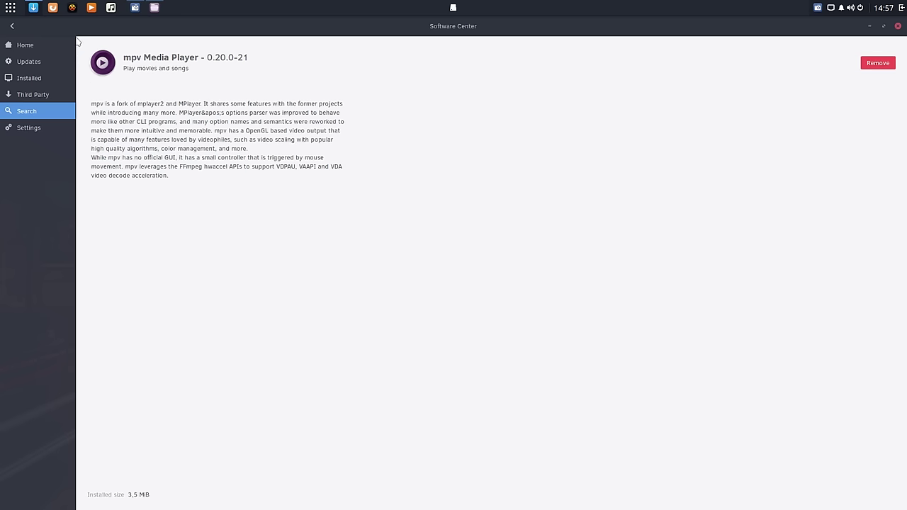
left_click(34, 46)
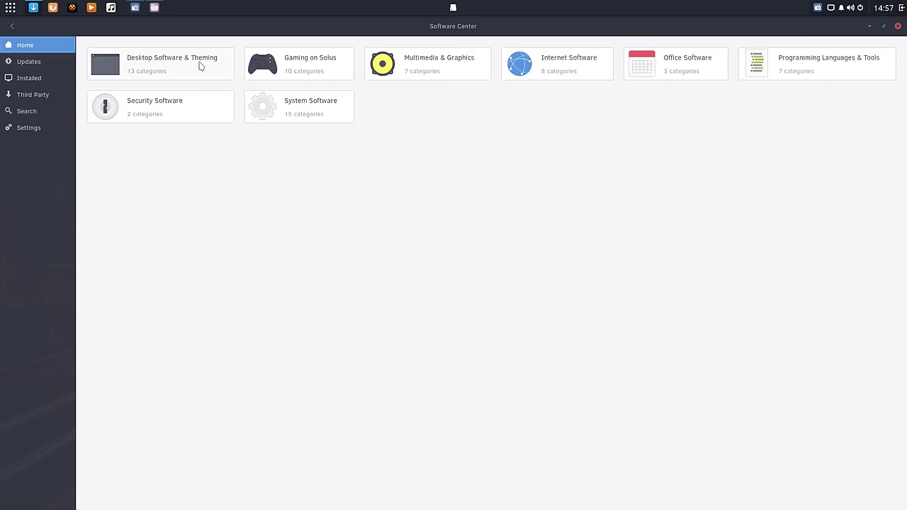
Restore the Software Center window to its smaller size and look through the Sonido y vídeo applications in the desktop's application menu
left_click(884, 26)
left_click_drag(338, 51, 325, 43)
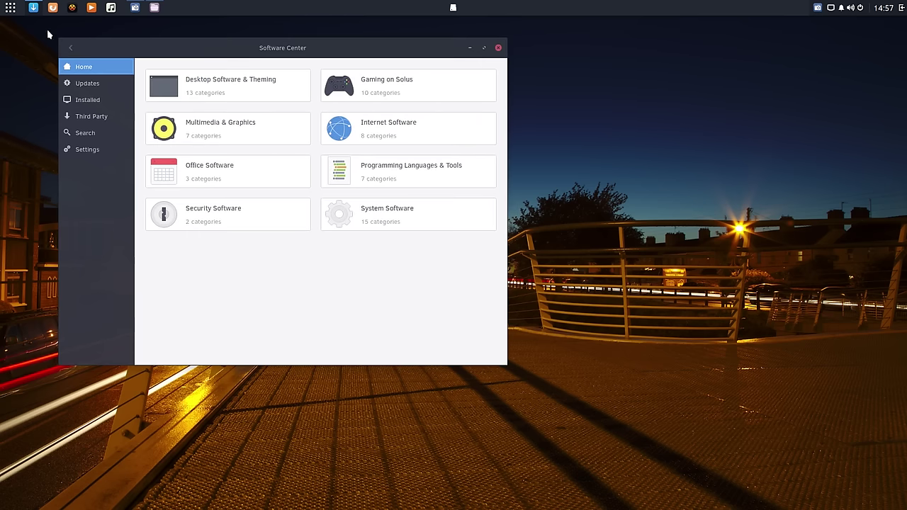
left_click(10, 8)
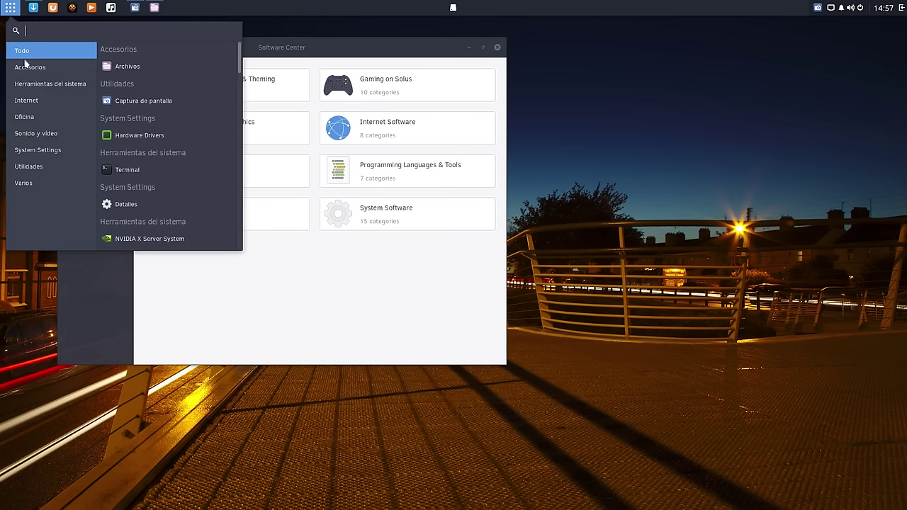
left_click(34, 134)
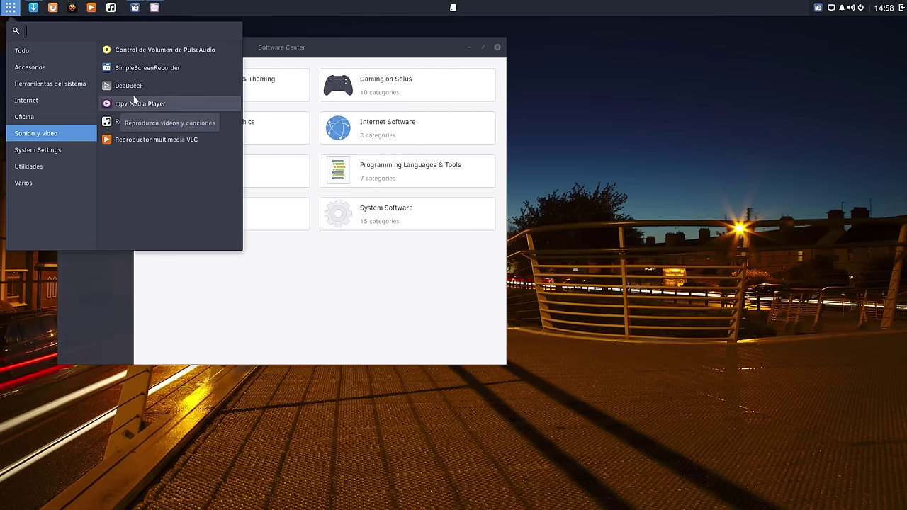
left_click(318, 318)
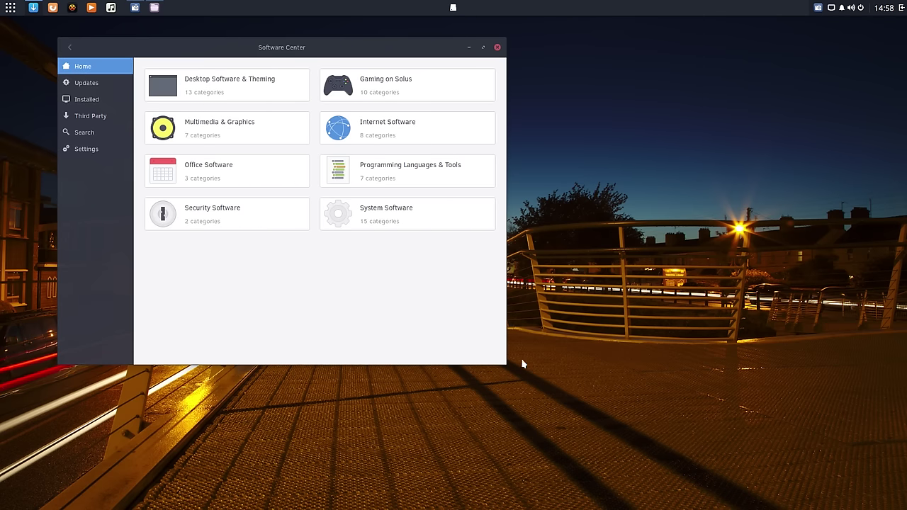
Reposition the Software Center window, view its Updates page and check for updates
left_click_drag(386, 55, 603, 71)
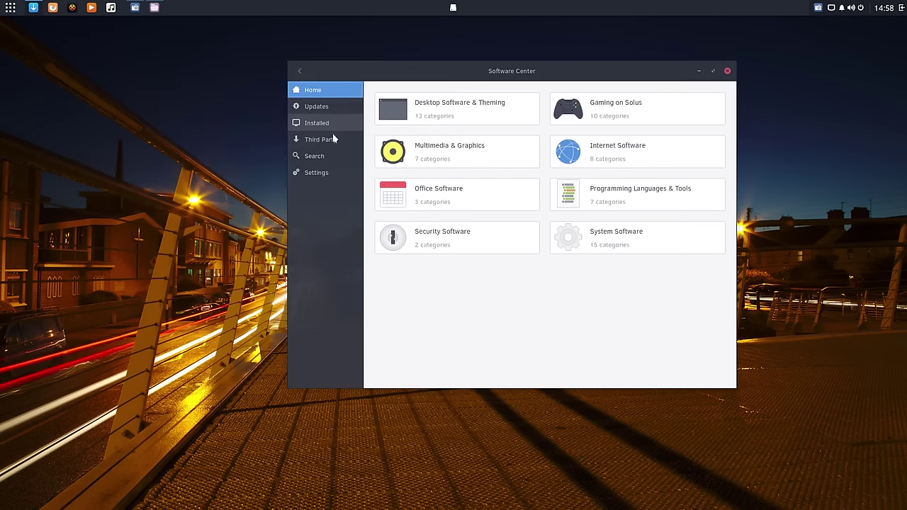
left_click(324, 109)
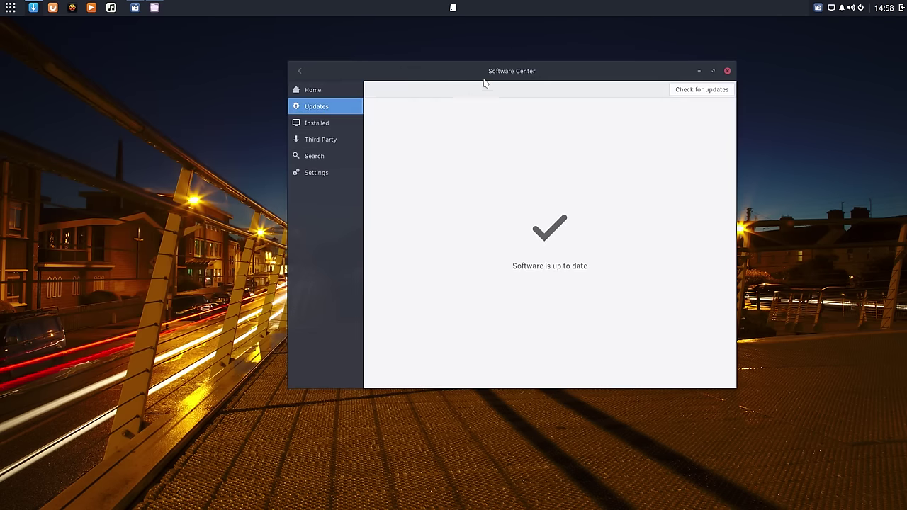
left_click_drag(479, 70, 357, 70)
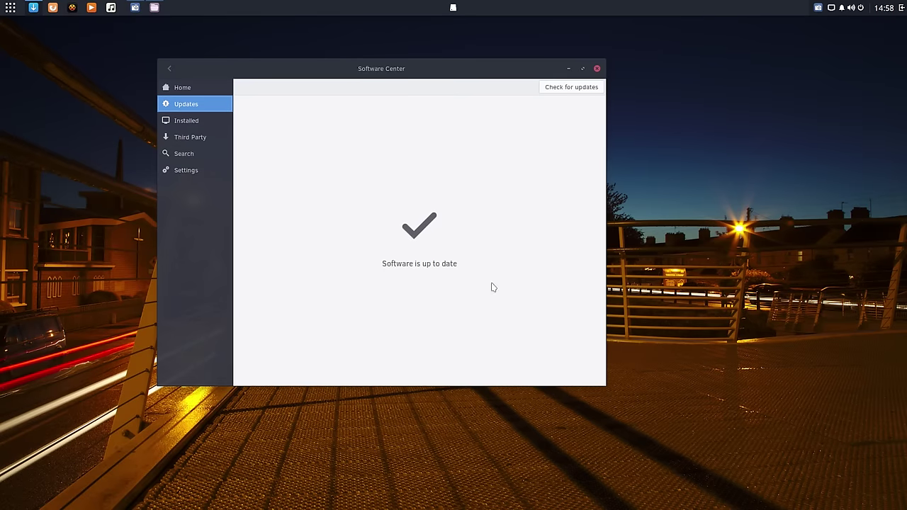
left_click(552, 89)
left_click_drag(410, 68, 379, 60)
Browse the list of installed packages in the Software Center
left_click(159, 113)
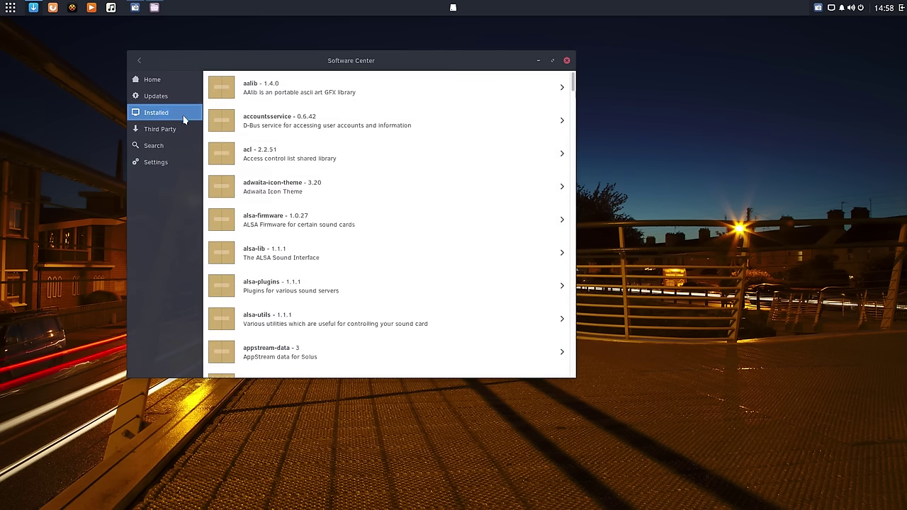
scroll(269, 174, "down", 15)
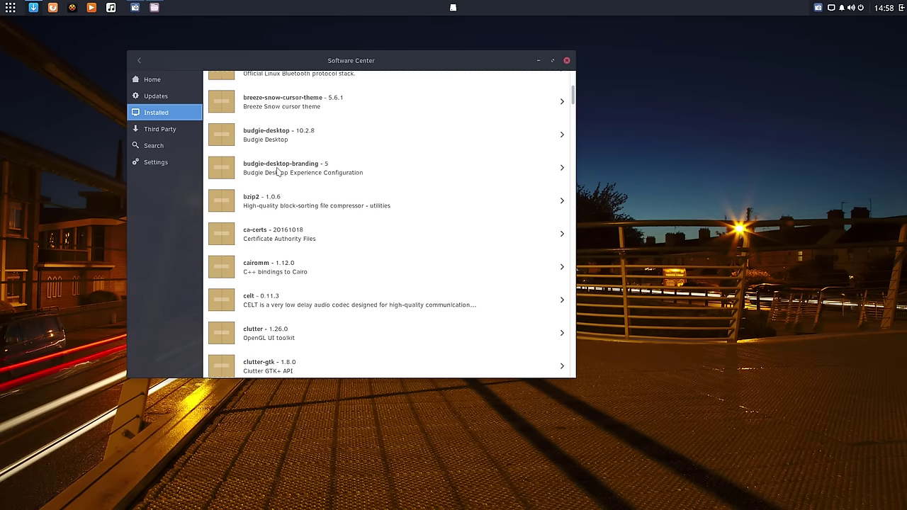
scroll(276, 171, "down", 10)
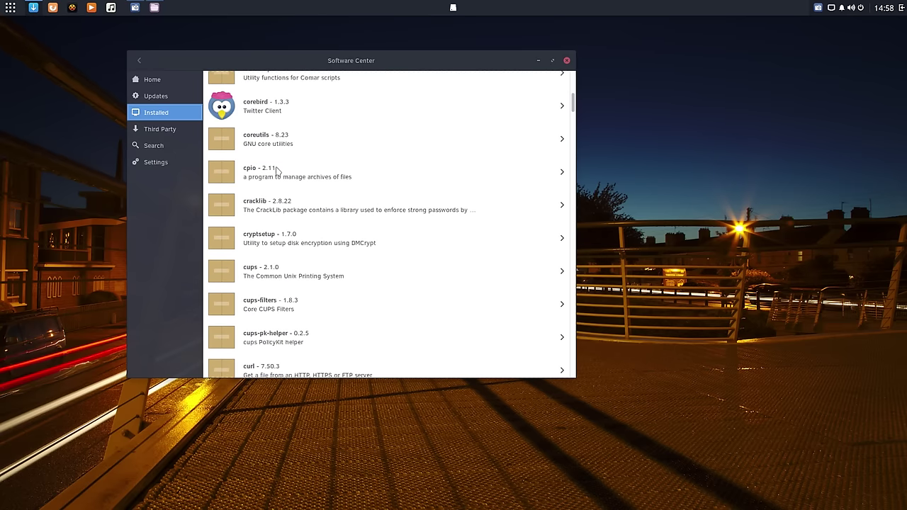
scroll(276, 171, "up", 5)
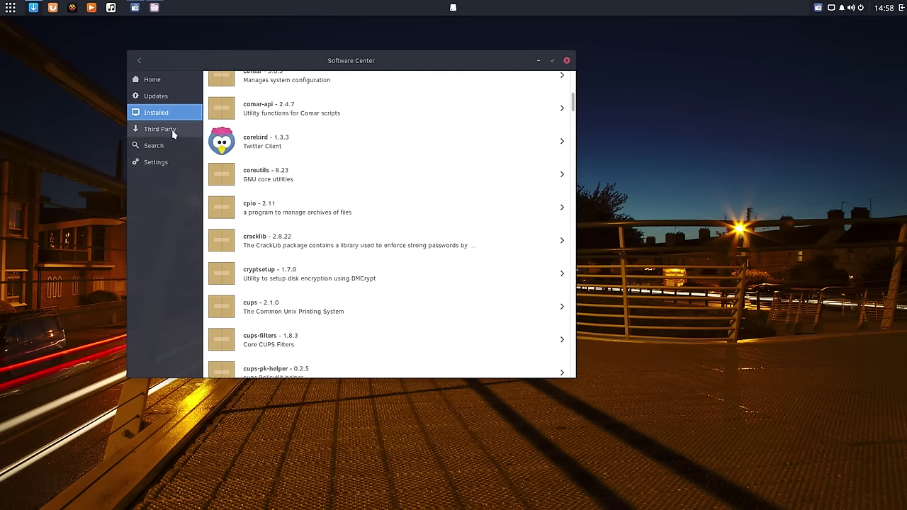
Look through the whole Third Party software list and return to its beginning
left_click(158, 134)
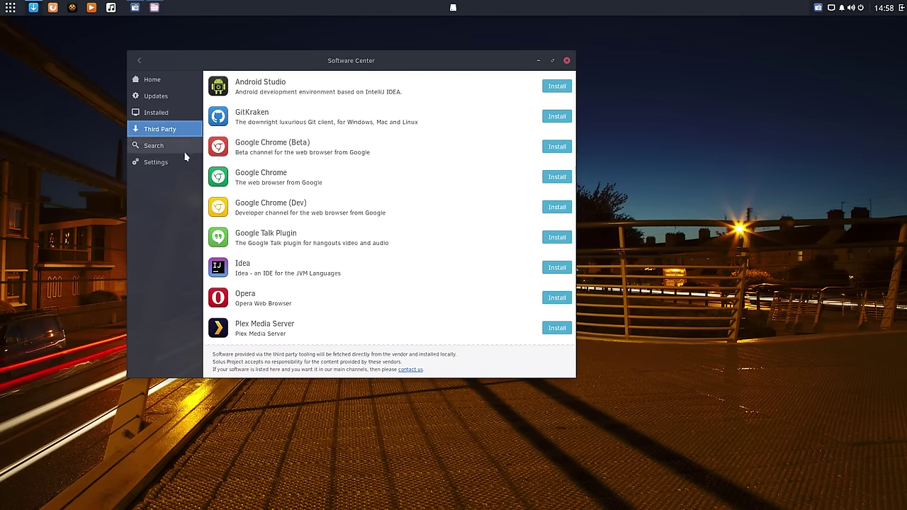
left_click_drag(289, 63, 339, 70)
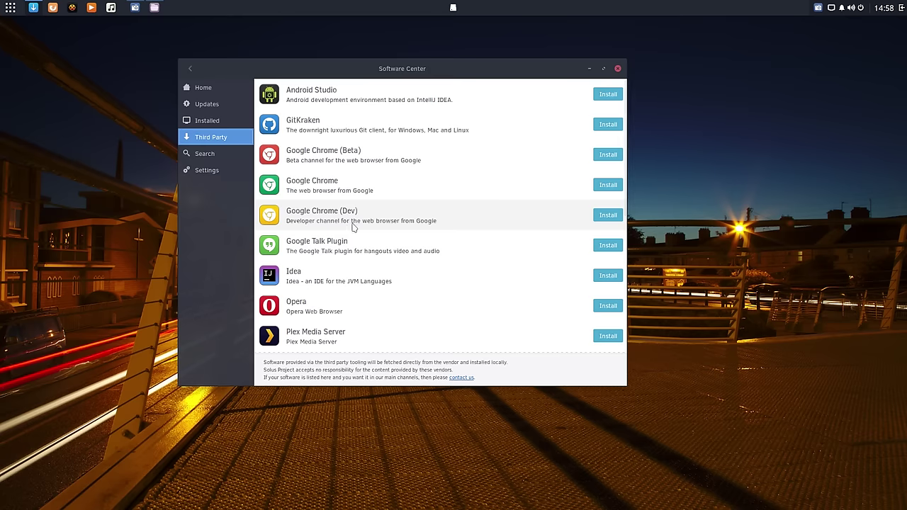
scroll(354, 322, "down", 4)
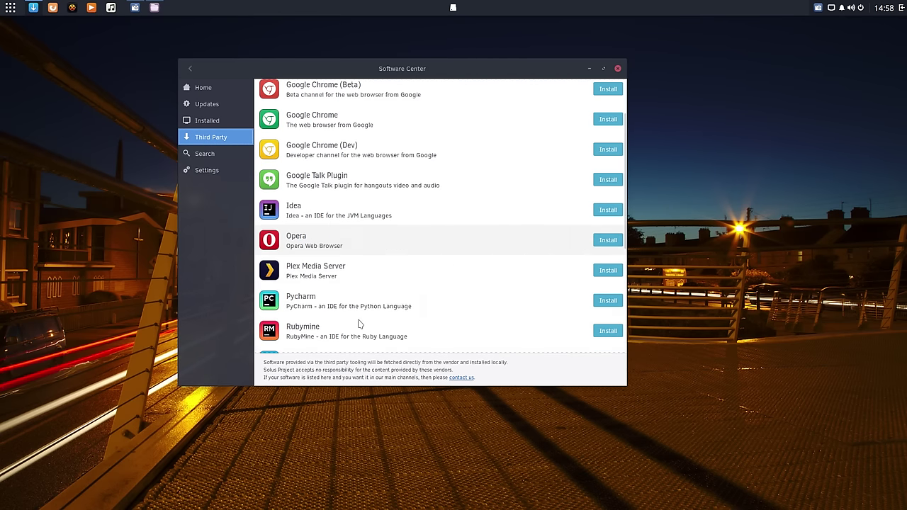
scroll(338, 305, "down", 3)
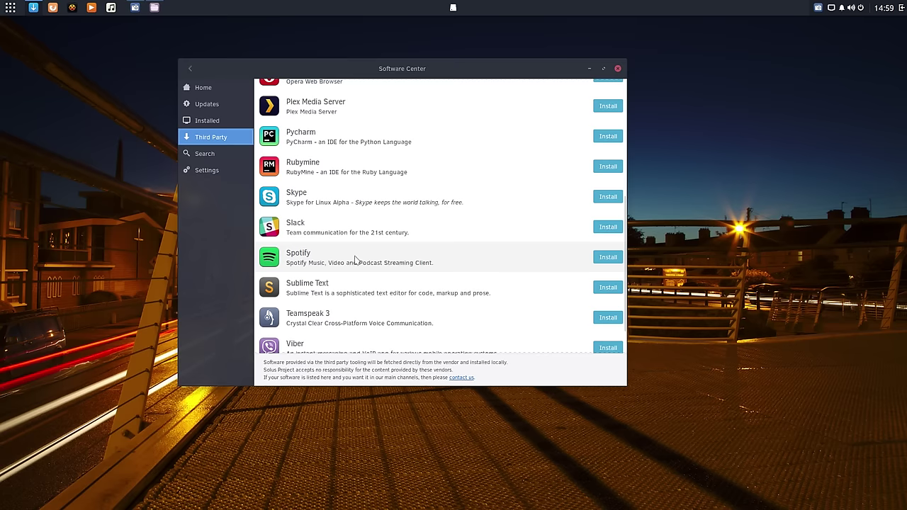
scroll(356, 260, "down", 2)
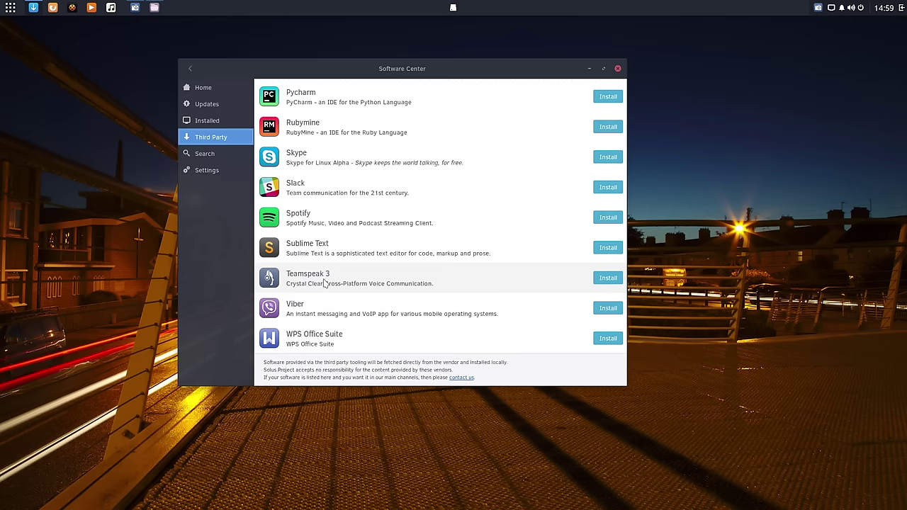
scroll(323, 283, "up", 5)
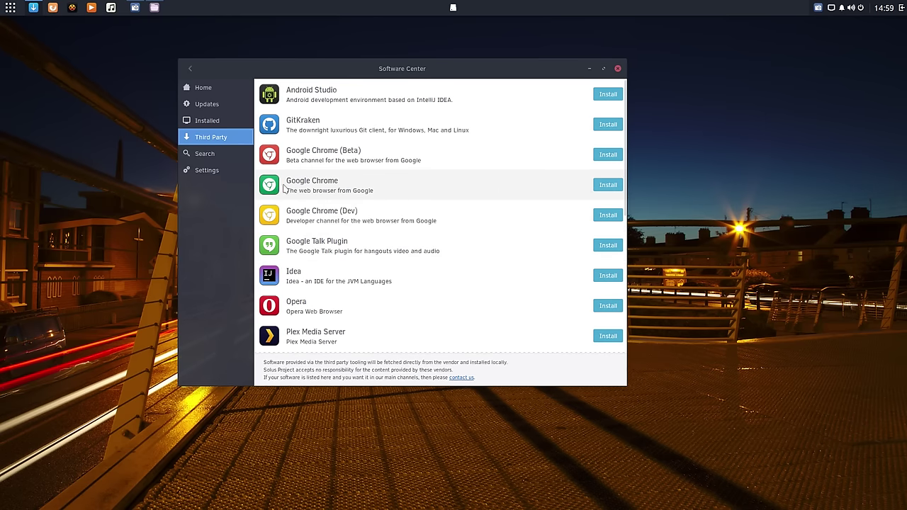
Install the stable Google Chrome from the third-party list, authenticating with the account password
left_click(603, 184)
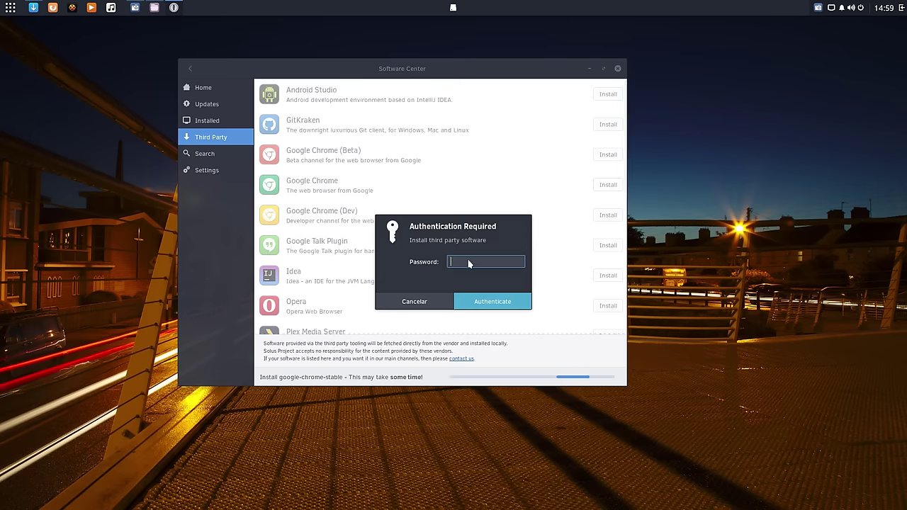
type("•••••••")
key("Return")
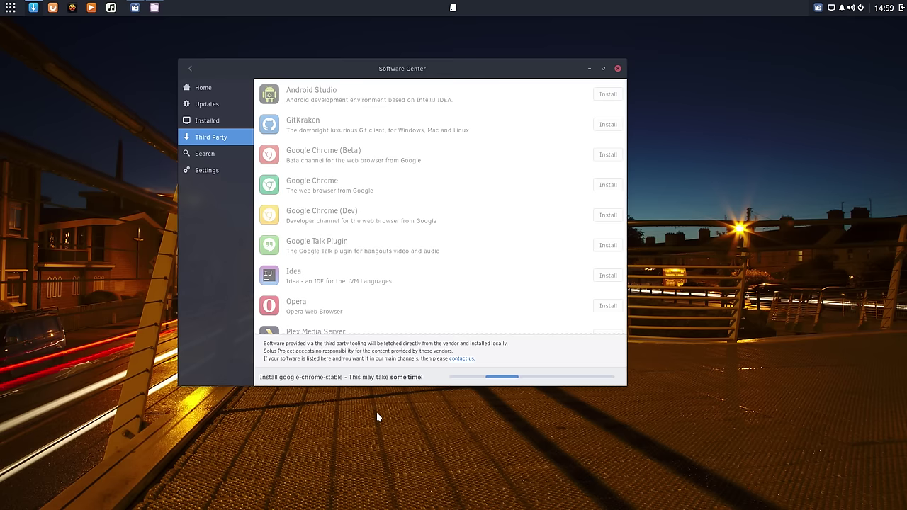
mouse_move(436, 73)
left_mouse_down()
mouse_move(450, 62)
mouse_move(438, 62)
left_mouse_up()
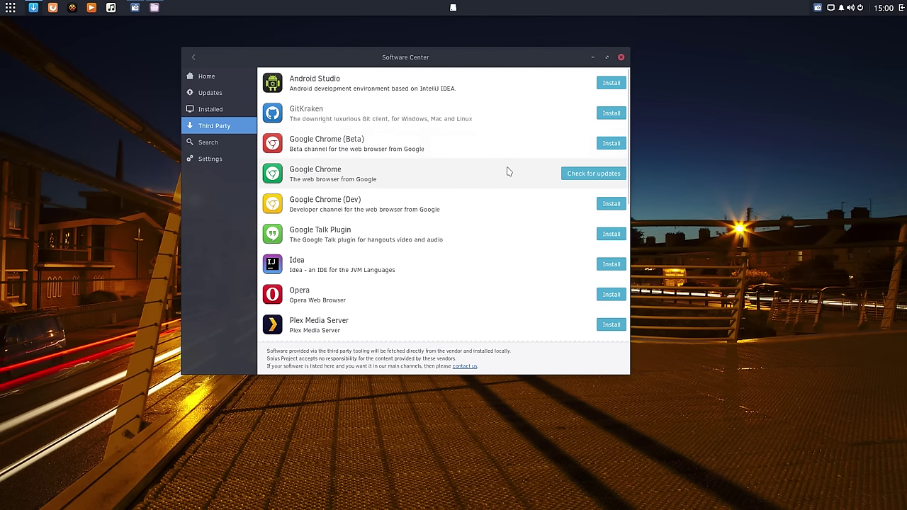
View the Search page and the update settings, return to the home categories and close the Software Center
left_click(220, 143)
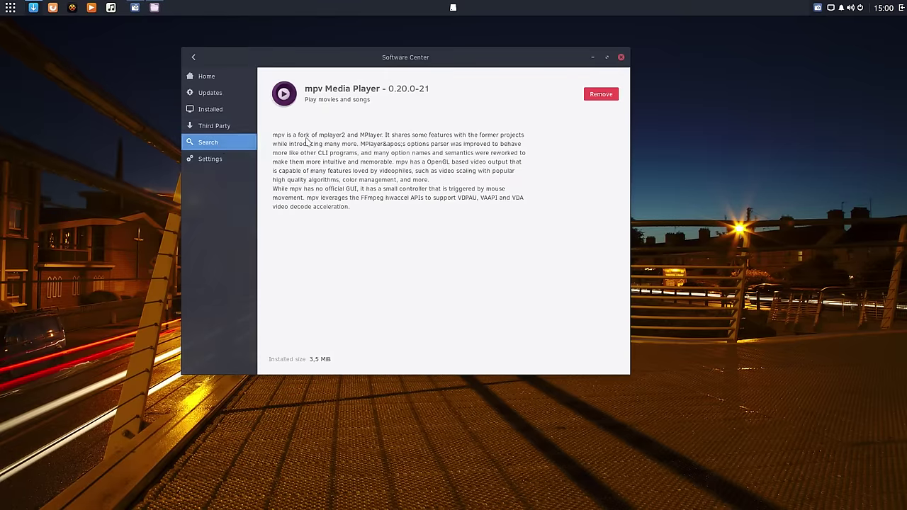
left_click(215, 157)
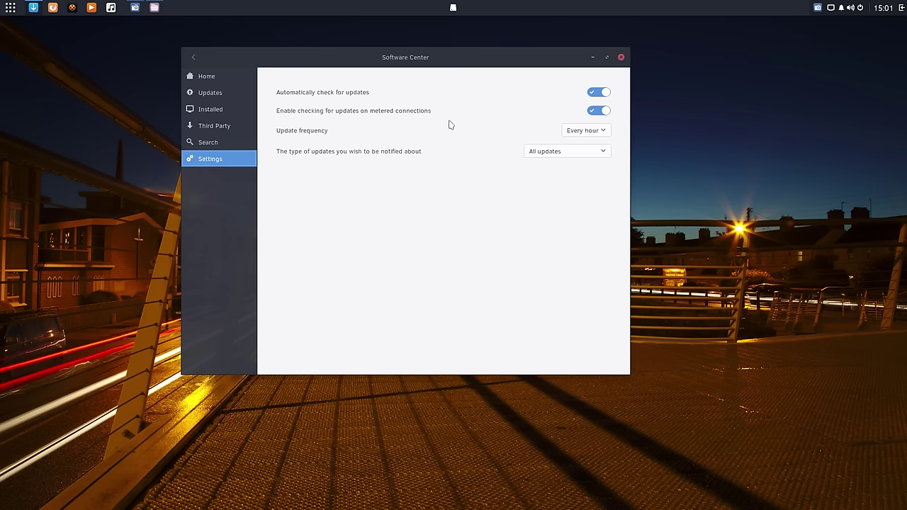
left_click(209, 75)
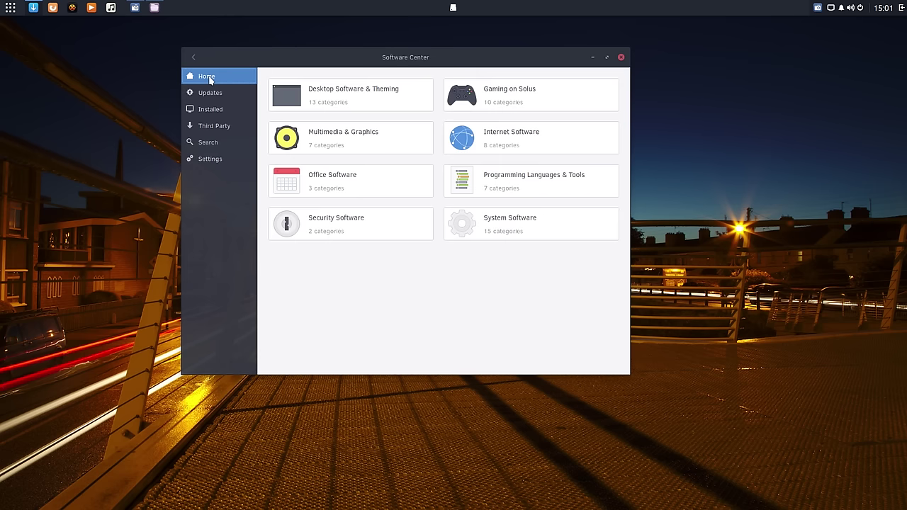
left_click_drag(368, 54, 264, 61)
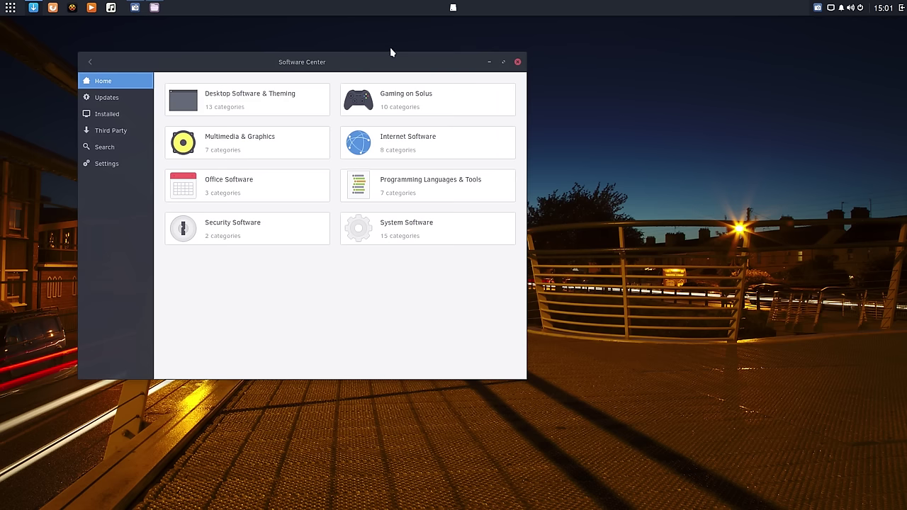
left_click(518, 63)
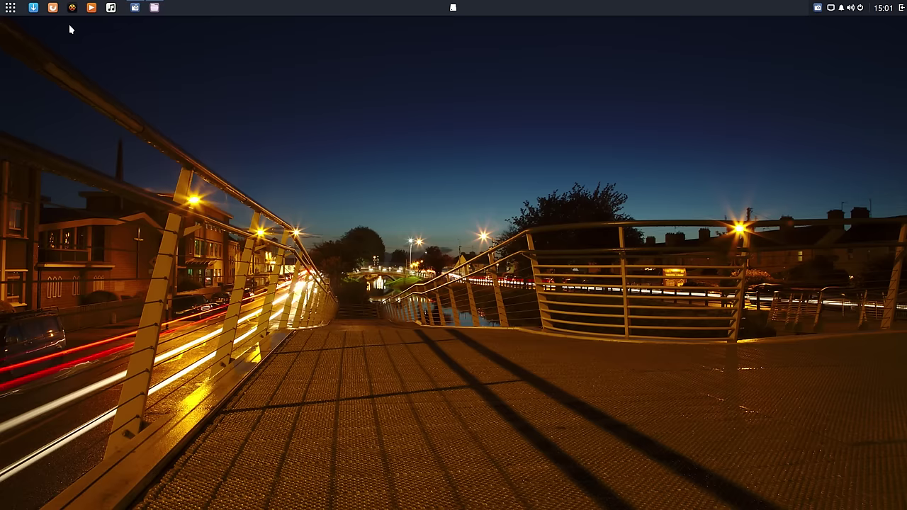
Show the SimpleScreenRecorder window to inspect the ongoing recording's information, and minimize it again
left_click(136, 8)
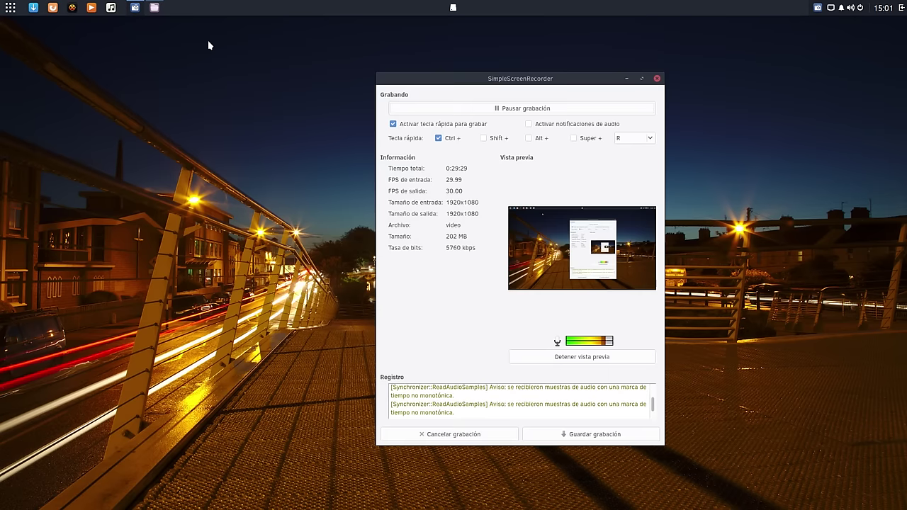
left_click_drag(474, 79, 624, 57)
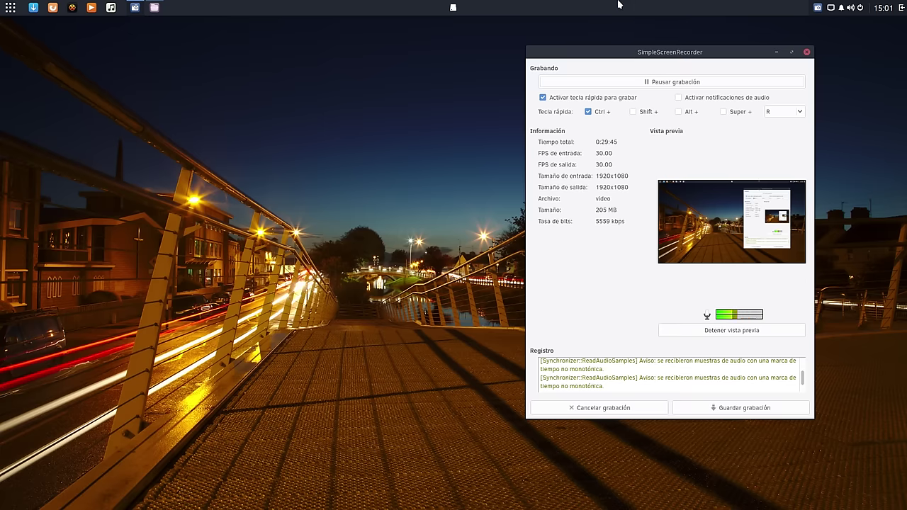
left_click(777, 52)
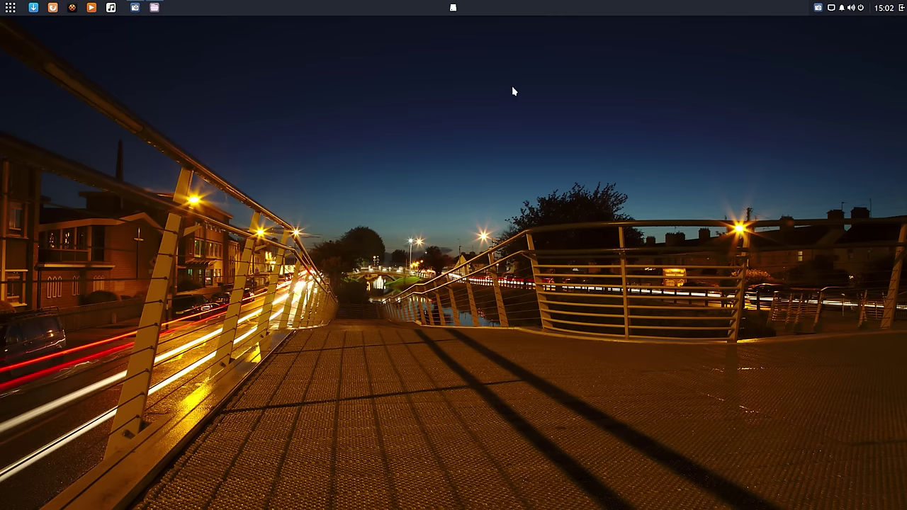
Open Hardware Drivers to check the offered NVIDIA binary driver, and close the DoFlicky window
left_click(10, 7)
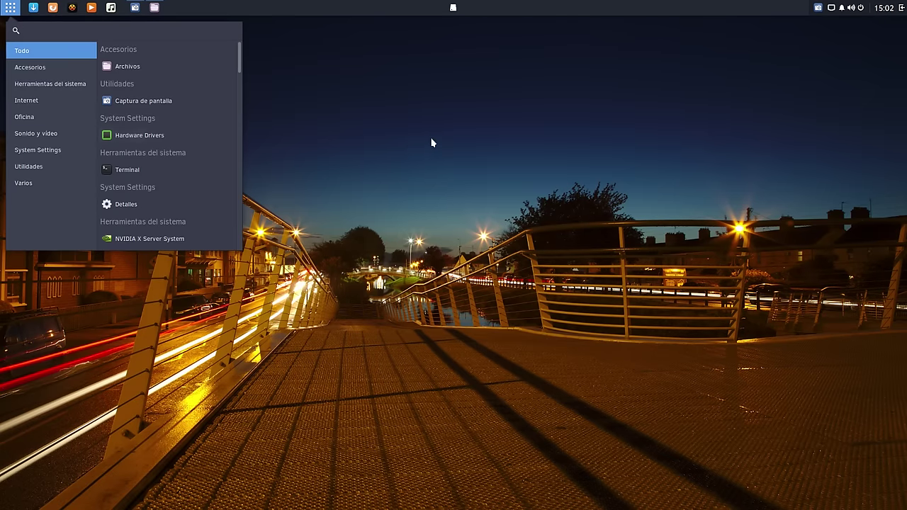
left_click(179, 138)
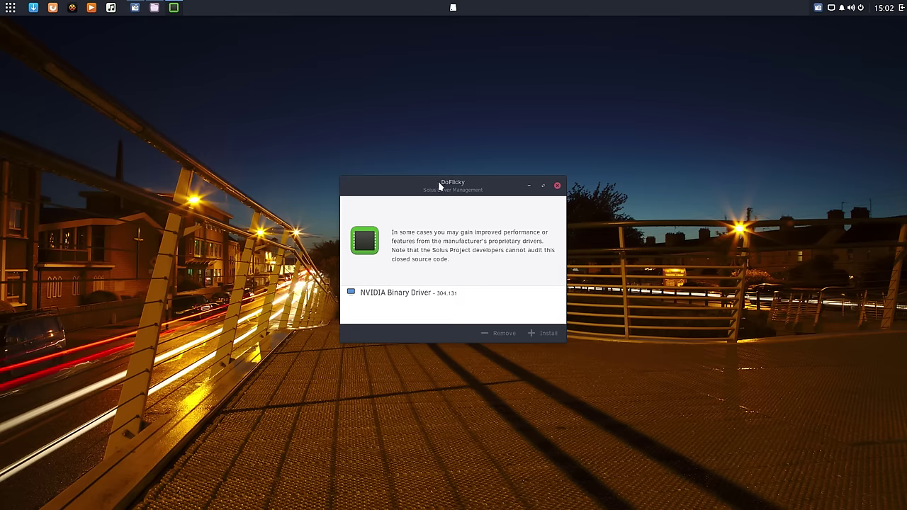
left_click_drag(441, 185, 385, 154)
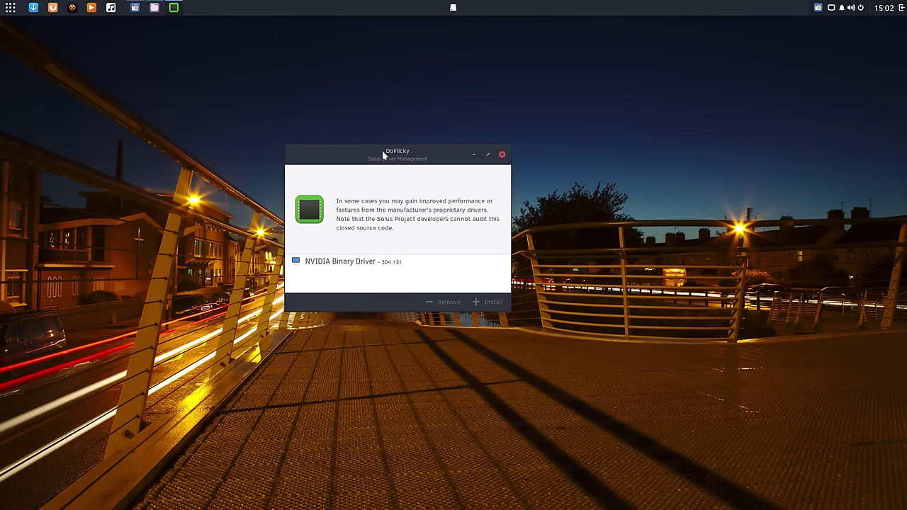
left_click(502, 155)
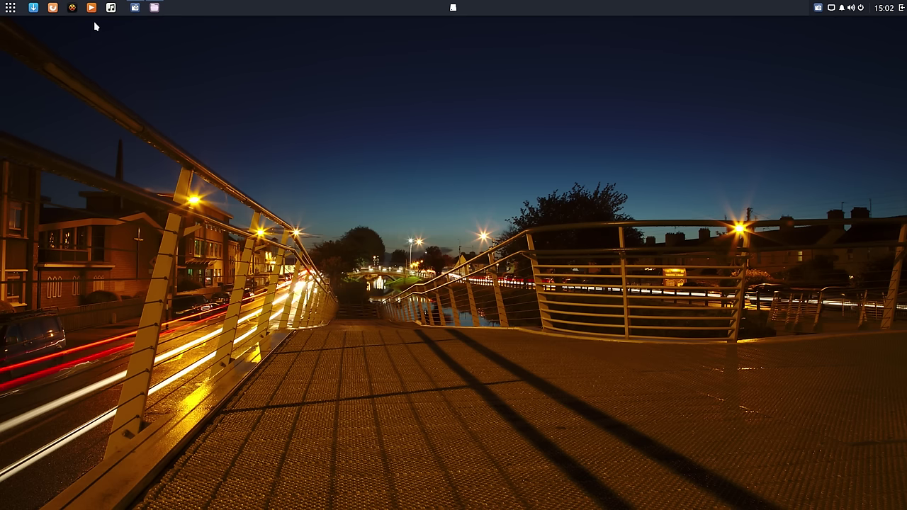
Reopen the Software Center and search its packages for nvidia
left_click(34, 8)
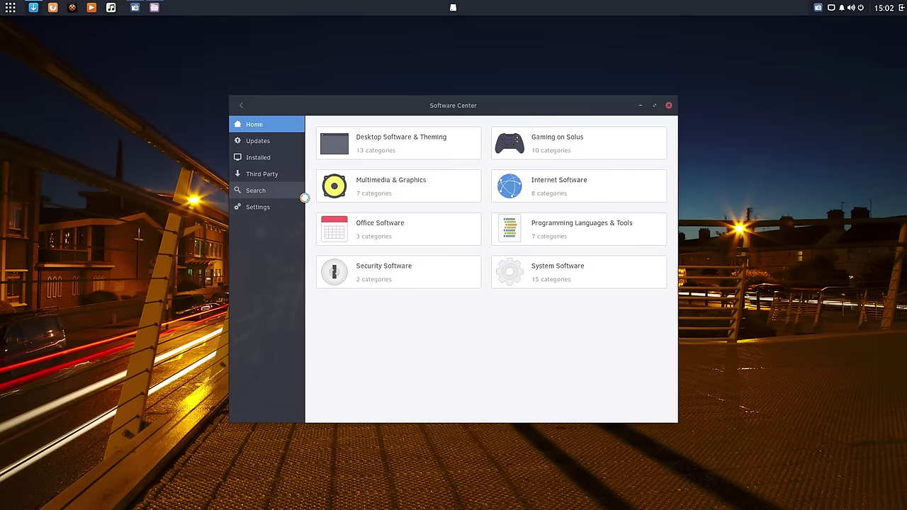
left_click(281, 192)
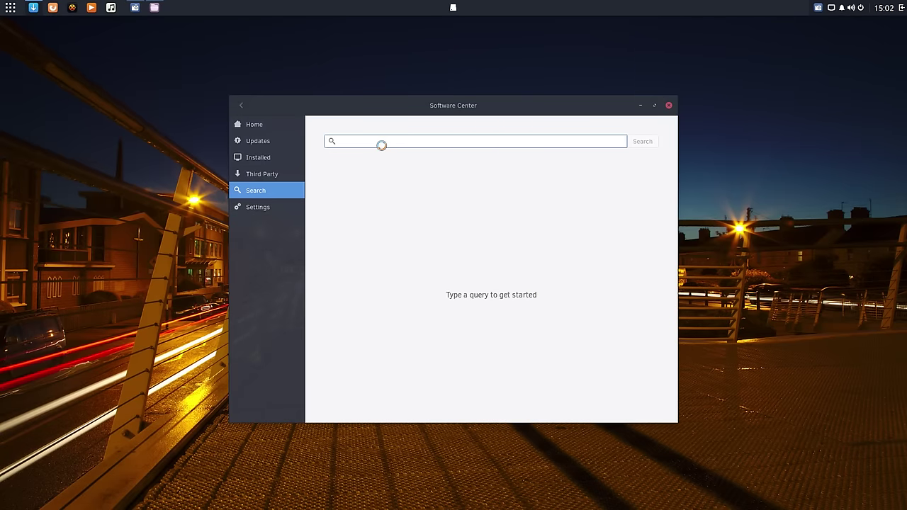
type("nvidia")
left_click_drag(427, 106, 407, 58)
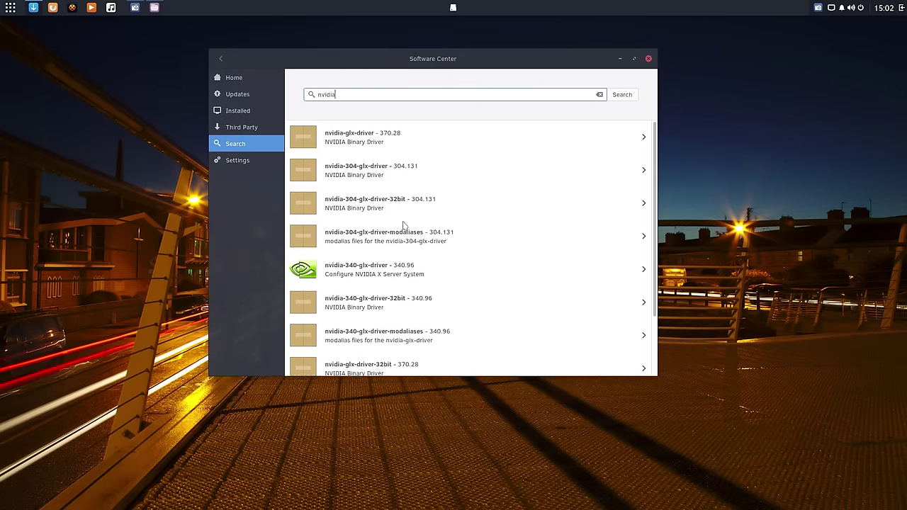
Look through the rest of the nvidia package results, and minimize the Software Center
scroll(404, 228, "down", 2)
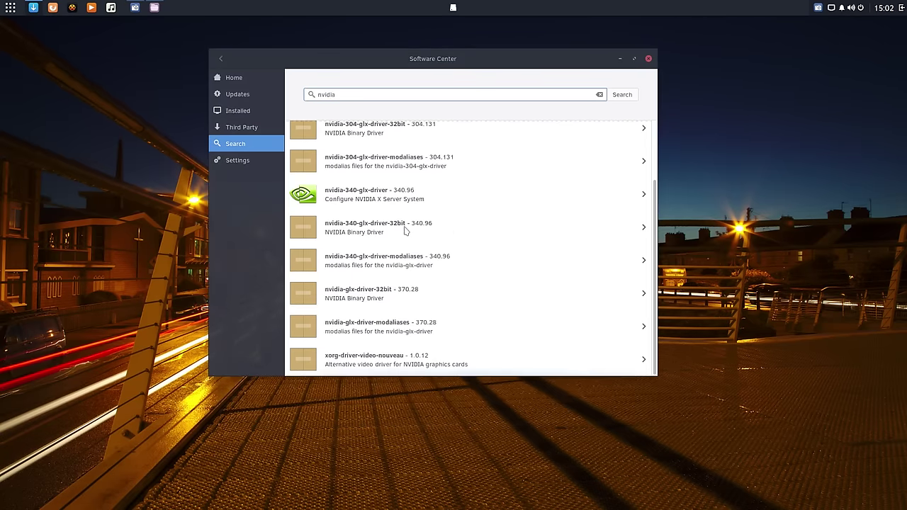
left_click(620, 60)
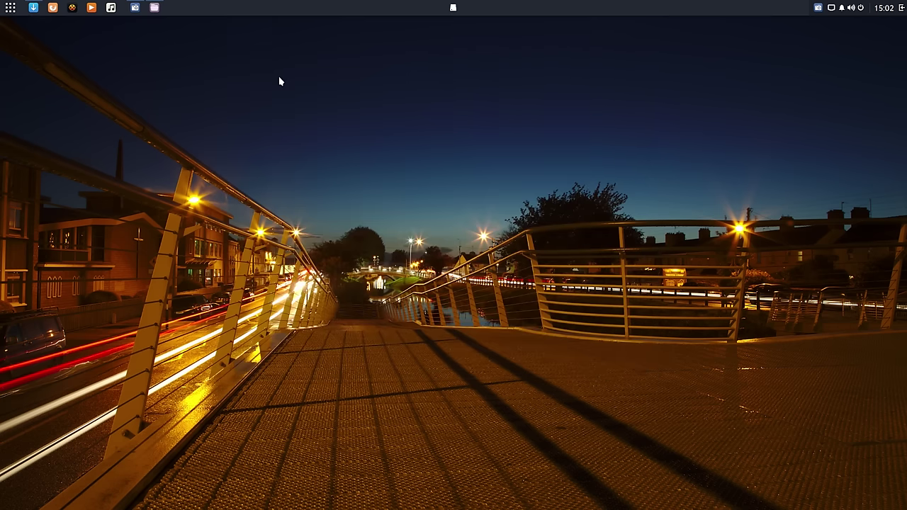
Open a terminal and enlarge its window to cover most of the desktop without leaving it maximized
left_click(10, 7)
left_click(126, 169)
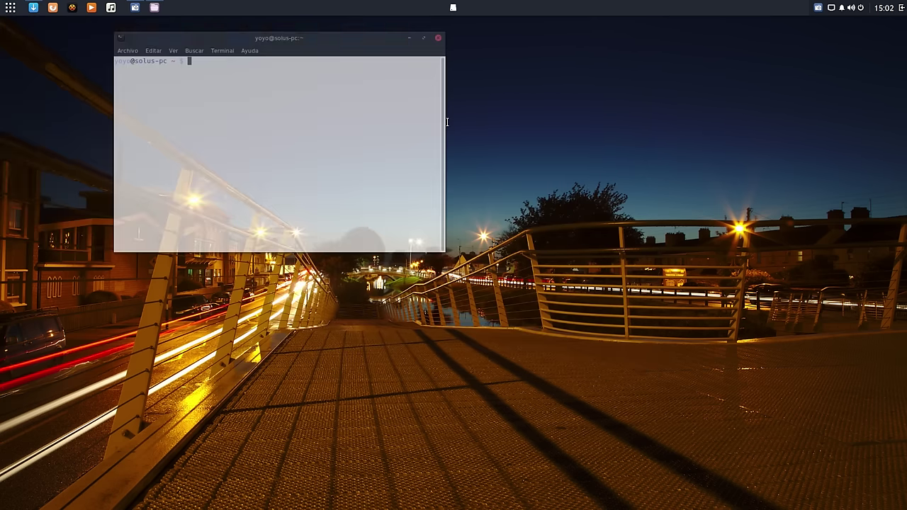
left_click(430, 33)
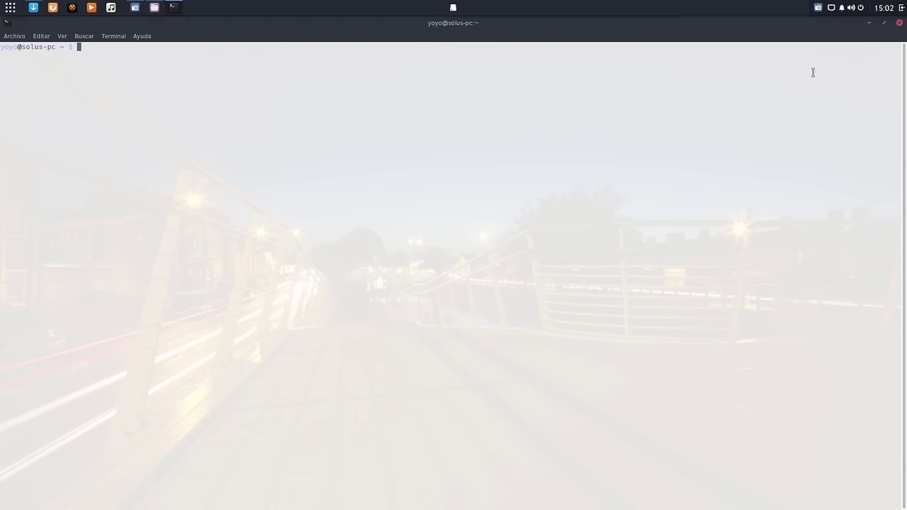
left_click(886, 23)
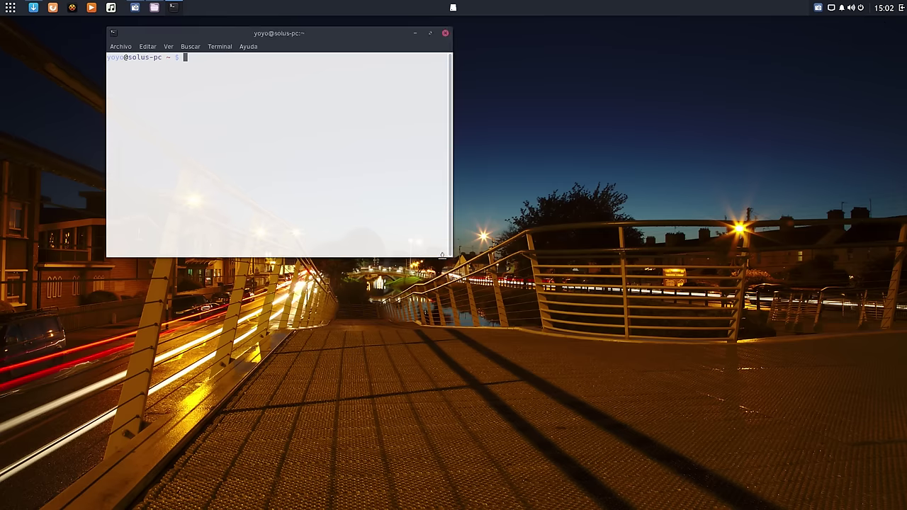
left_click_drag(449, 256, 852, 477)
left_click_drag(330, 35, 289, 30)
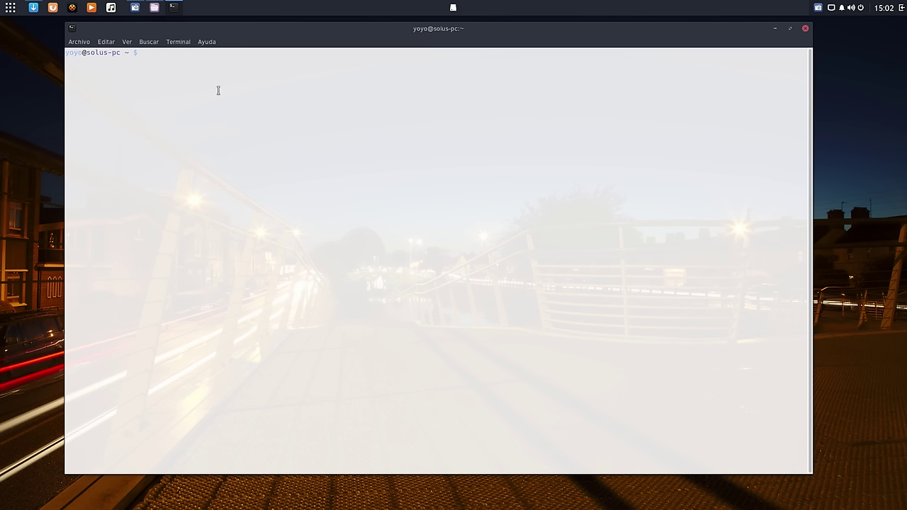
Display the package manager's command help in the terminal with eopkg -h
type("eopkg -")
type("h")
key("Return")
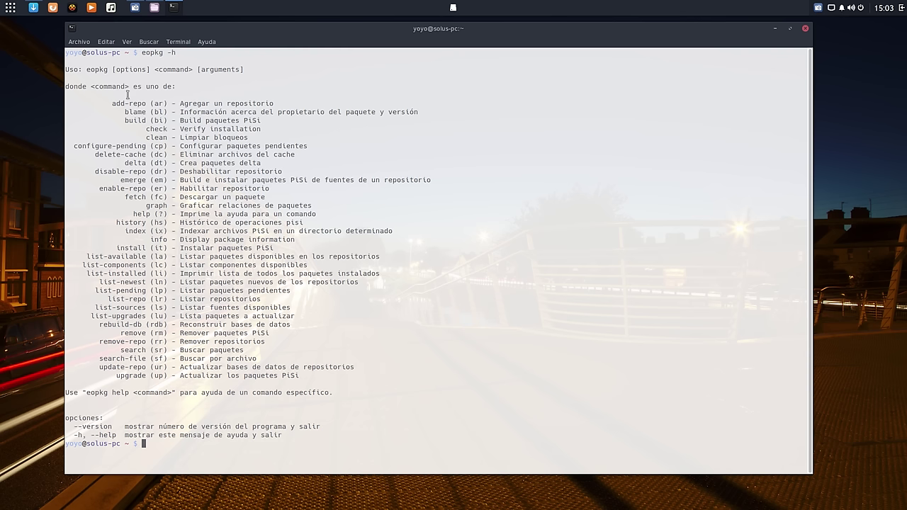
Examine the eopkg help, highlighting the add-repo, install, remove and upgrade commands
left_click_drag(142, 53, 179, 53)
left_click(199, 81)
left_click_drag(154, 104, 239, 103)
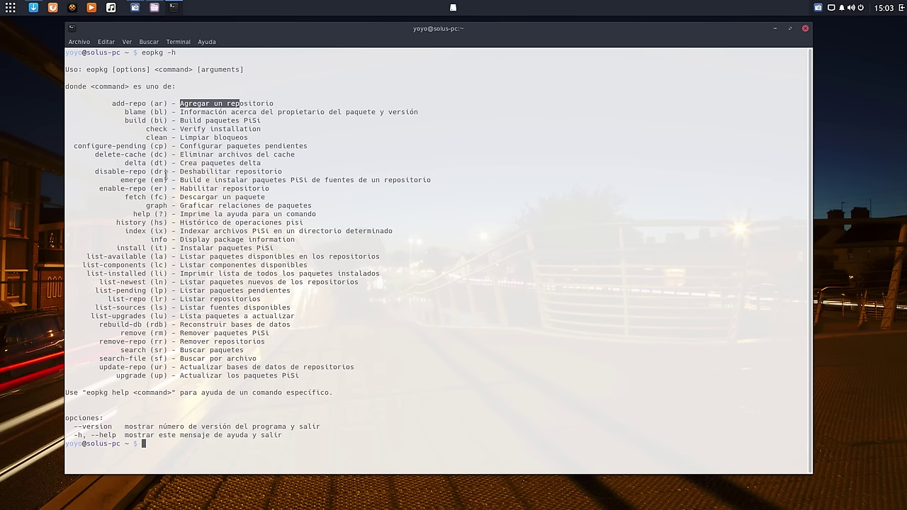
left_click_drag(117, 248, 163, 248)
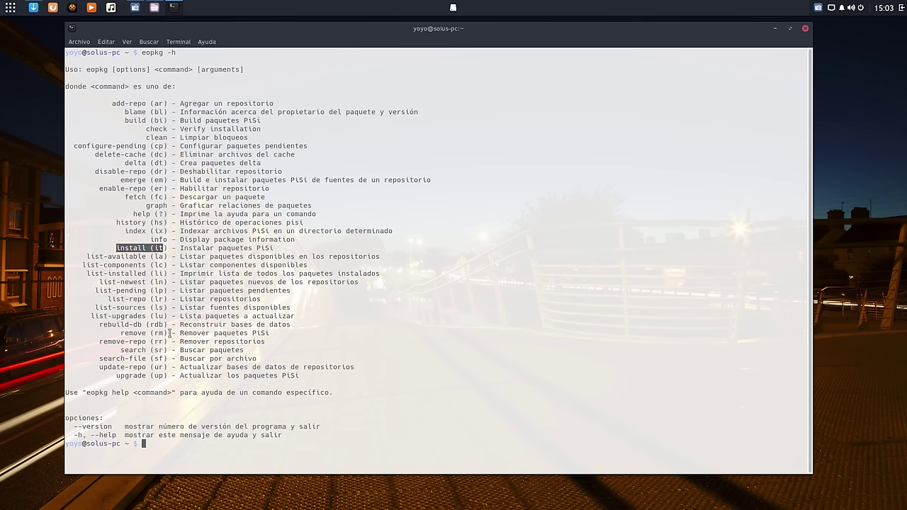
left_click_drag(121, 332, 268, 333)
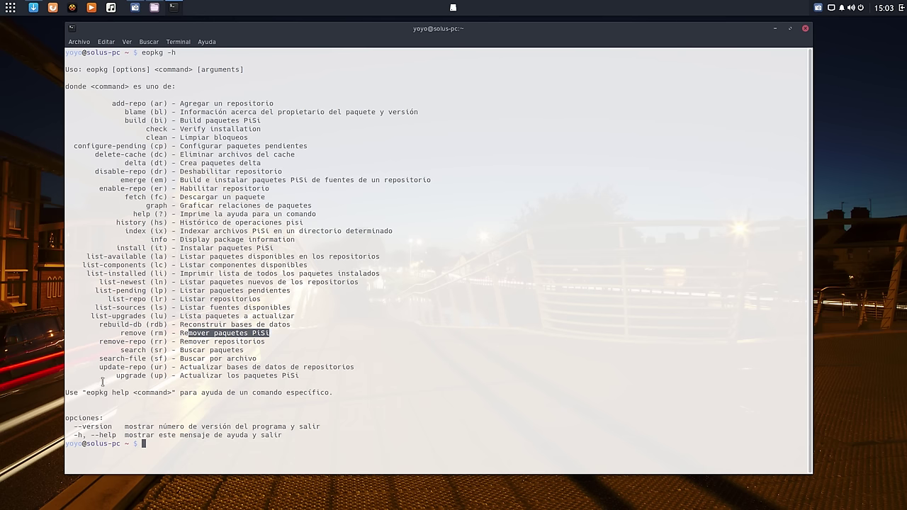
left_click(110, 379)
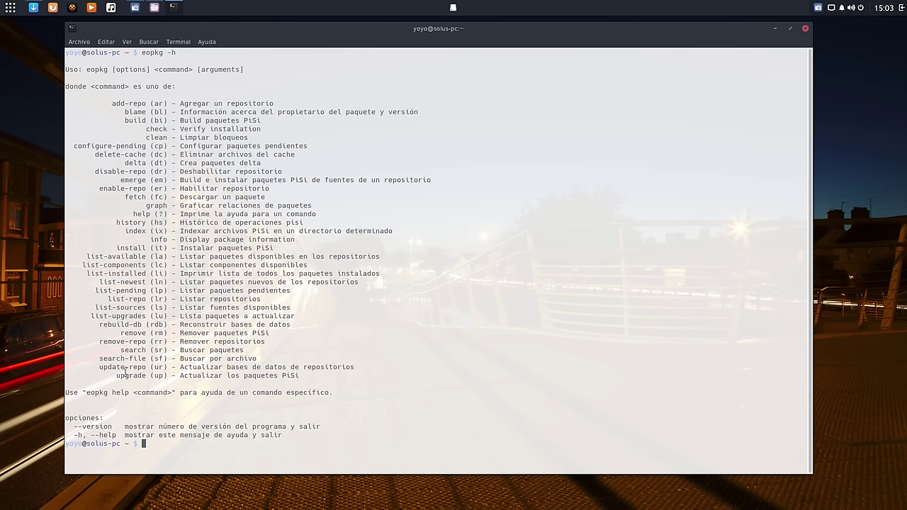
left_click_drag(98, 366, 149, 383)
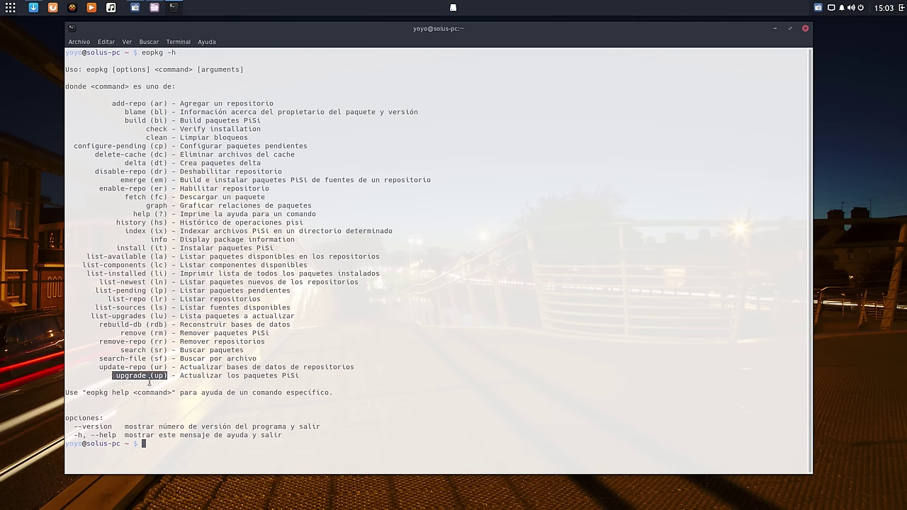
left_click(155, 446)
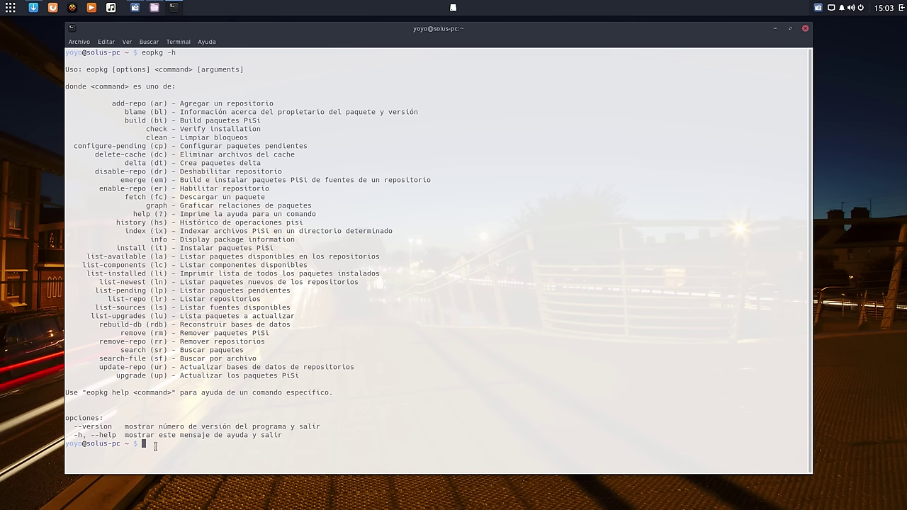
Update the repositories with sudo eopkg ur, entering the account password, and upgrade the packages with sudo eopkg up
type("sudo eopkg ur")
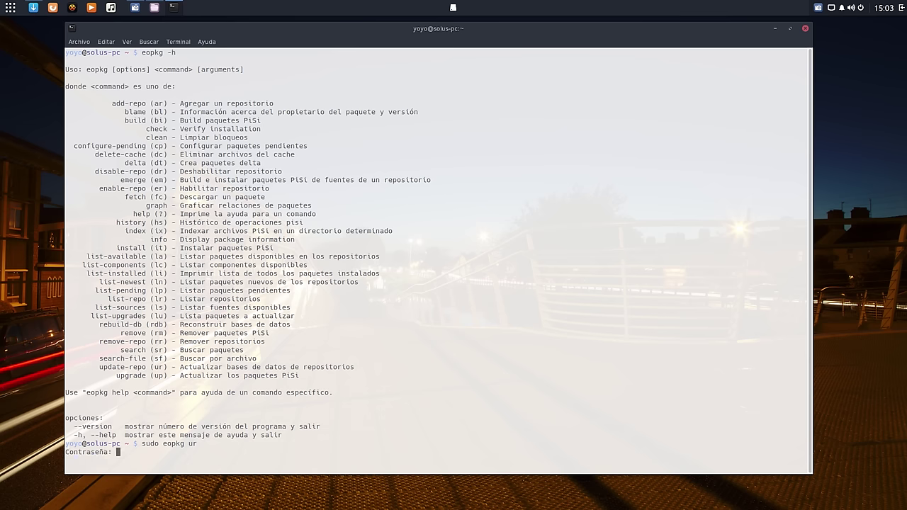
key("Return")
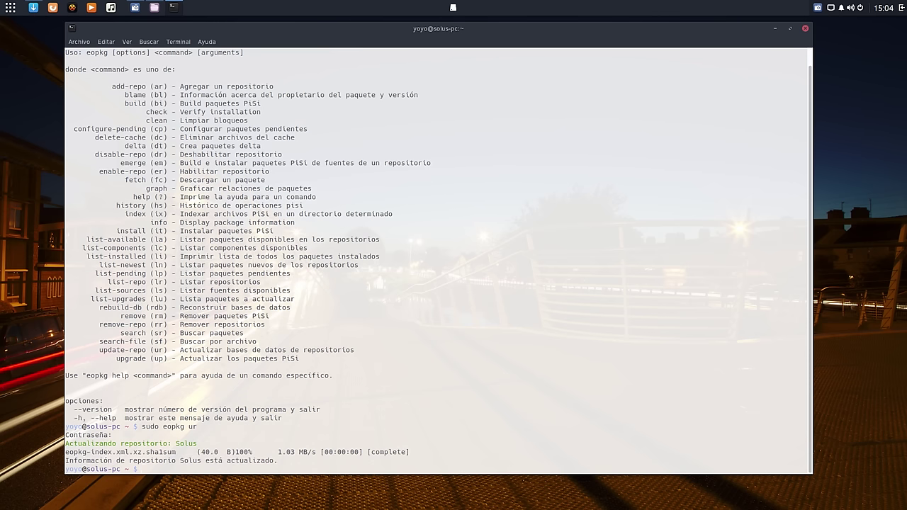
key("Up")
key("BackSpace")
type("pkg u")
key("Return")
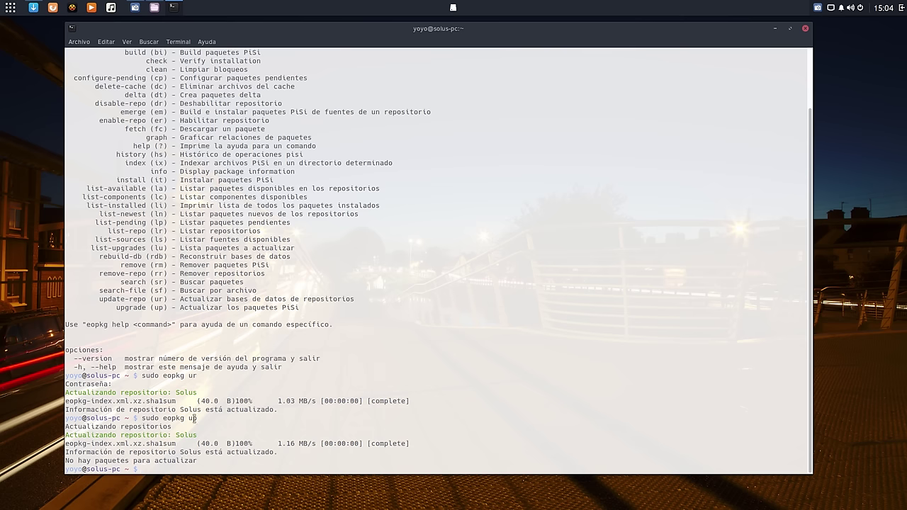
Search the repositories with eopkg sr nvidia and highlight the 340-glx-driver package name
scroll(170, 276, "up", 3)
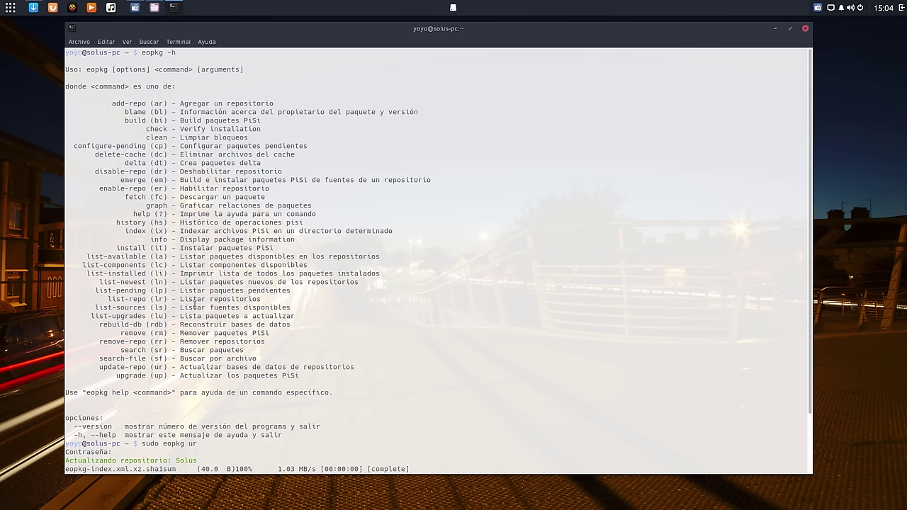
type("sudo eopkg up")
key("Return")
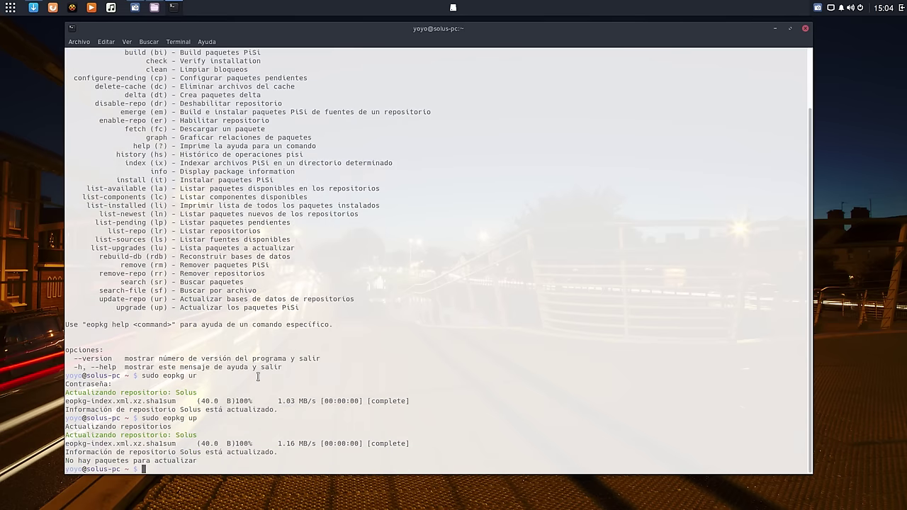
type("eopkg sr nvidia")
key("Return")
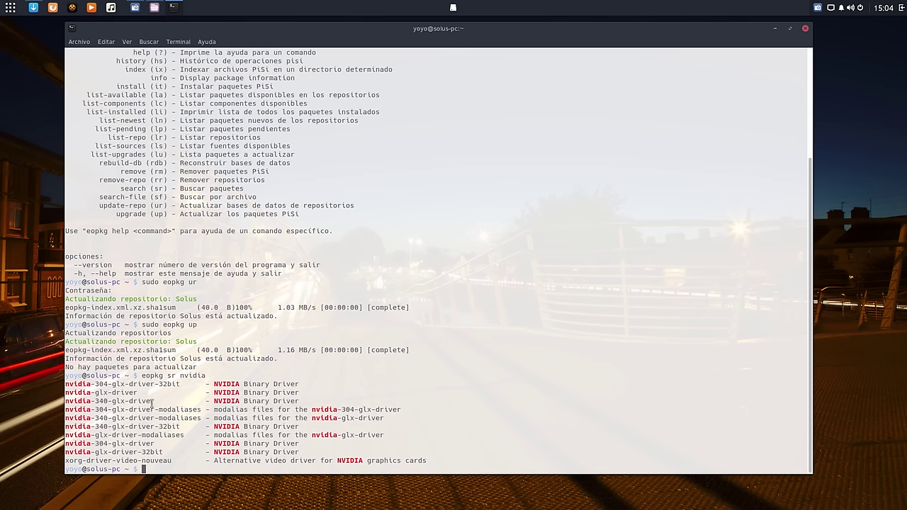
left_click_drag(154, 401, 96, 401)
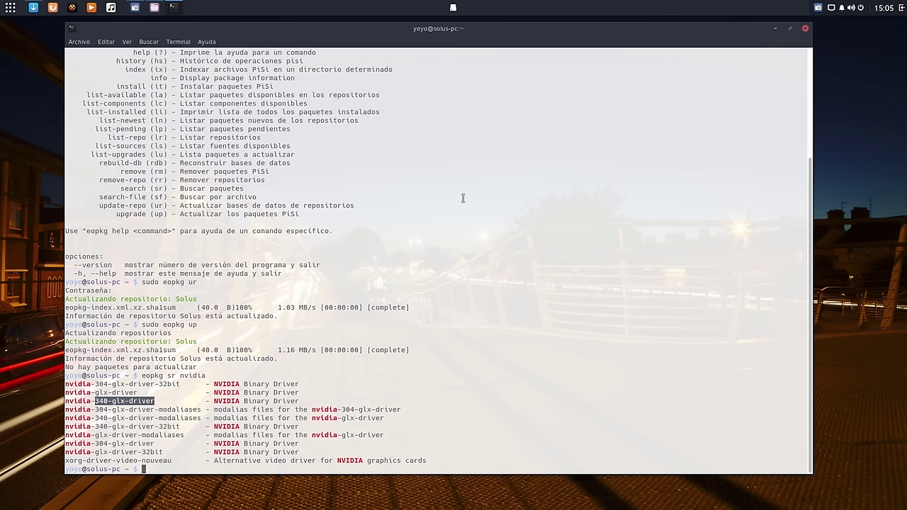
Run htop in the terminal to inspect memory and processor usage, and minimize the window
type("clear")
key("Return")
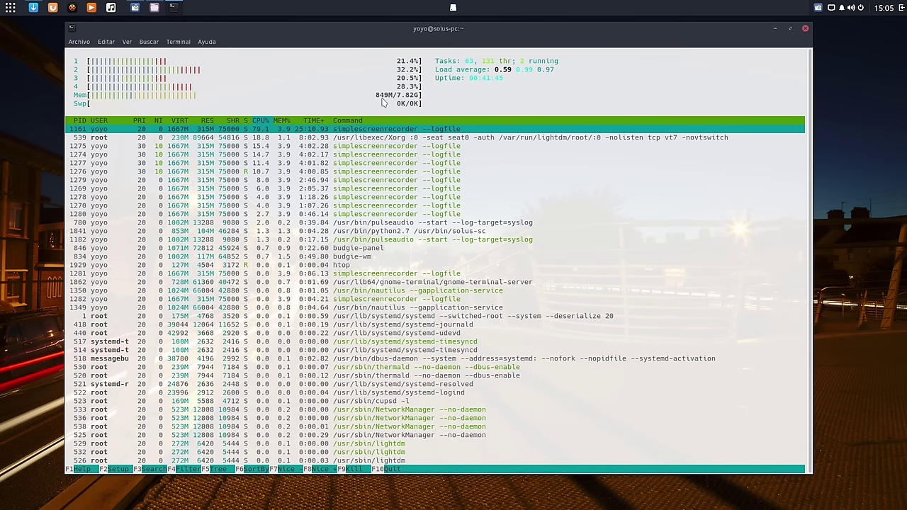
left_click(776, 29)
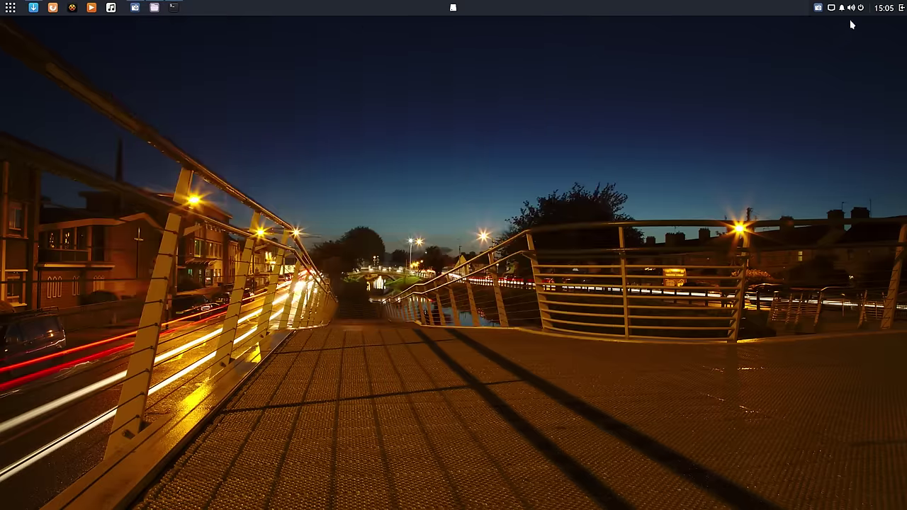
Open the system settings from the desktop sidebar, view the Buscar page and return to all settings
left_click(899, 9)
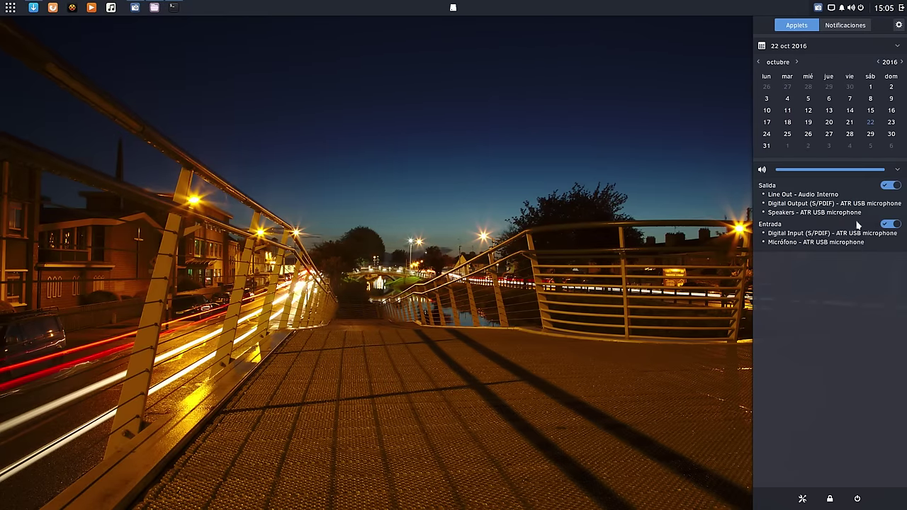
left_click(803, 498)
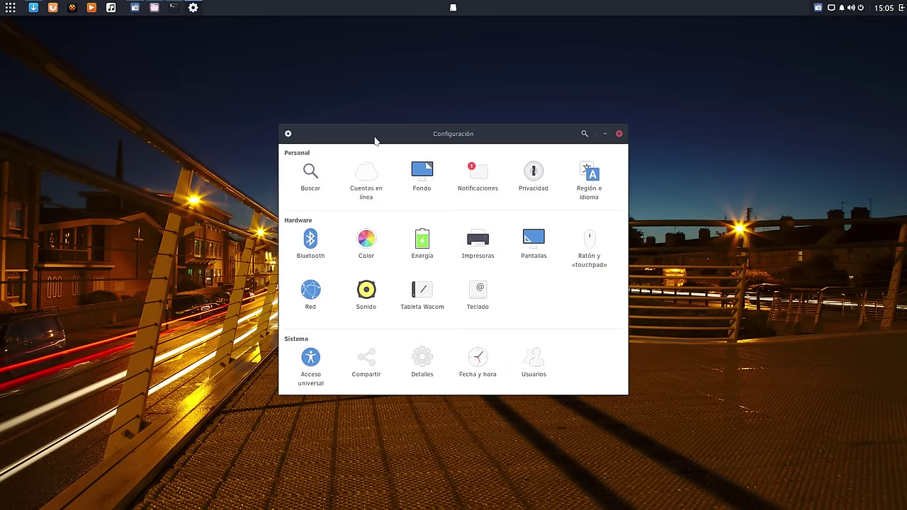
left_click_drag(466, 135, 300, 123)
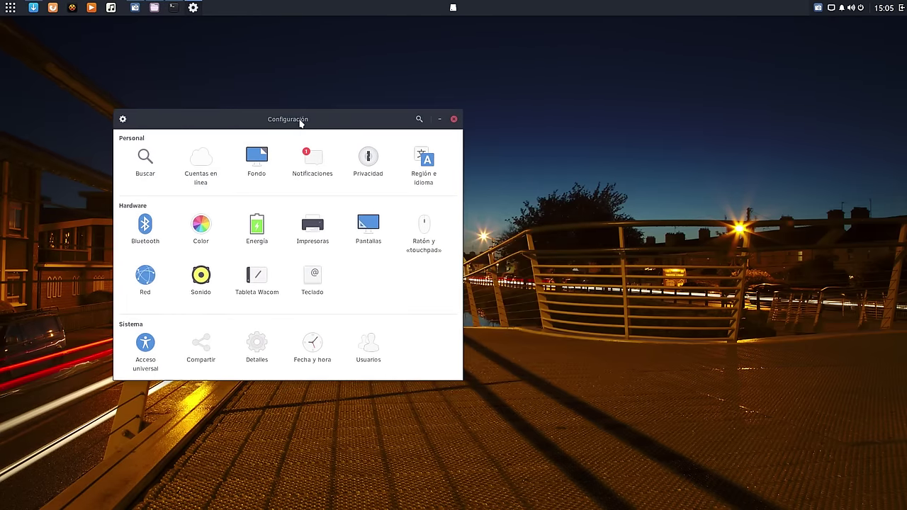
left_click(144, 157)
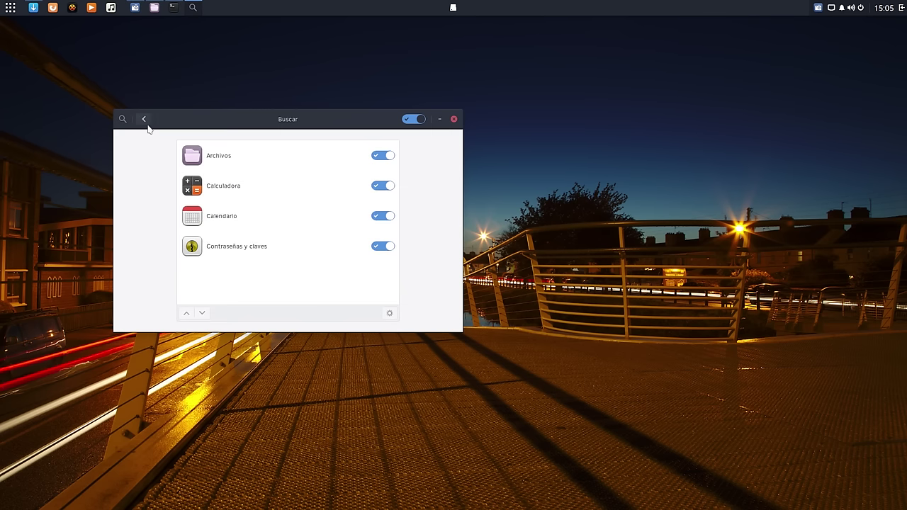
left_click(143, 119)
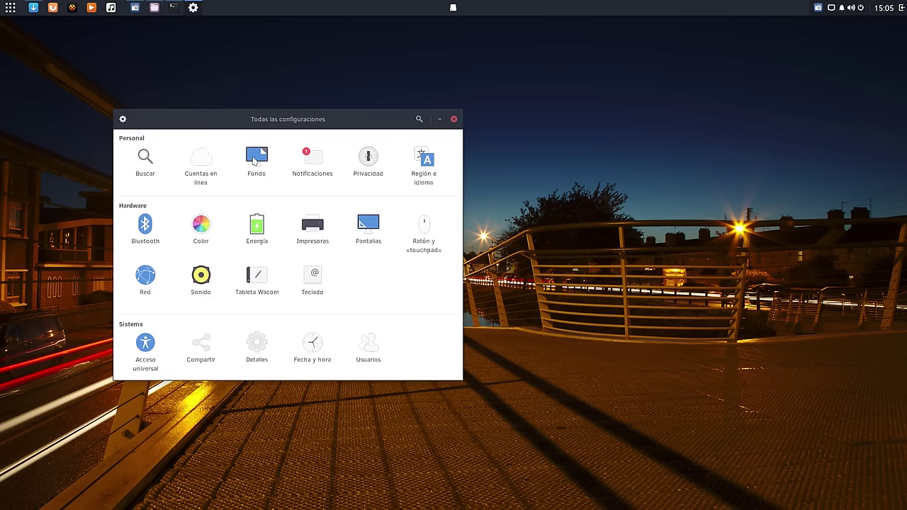
Open the Fondo settings, browse the available desktop wallpapers without choosing one, and return to all settings
left_click(253, 164)
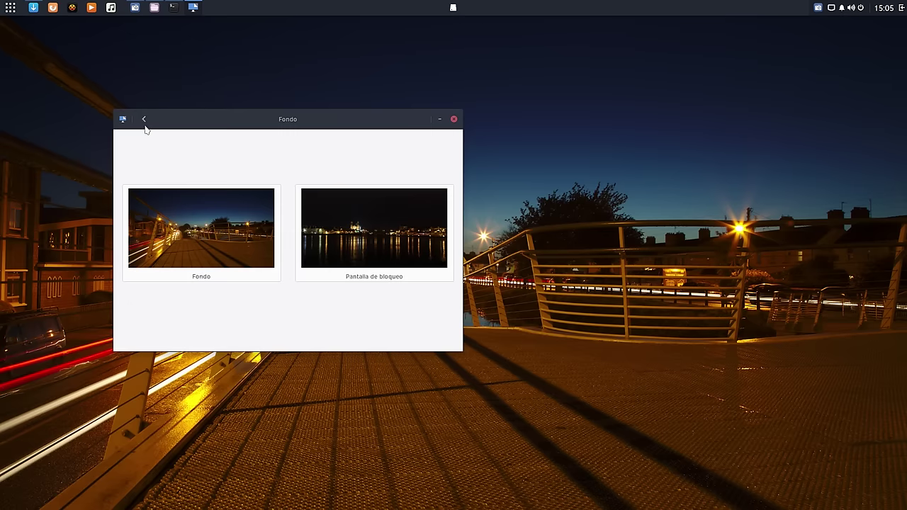
left_click(144, 121)
left_click(256, 163)
left_click(248, 189)
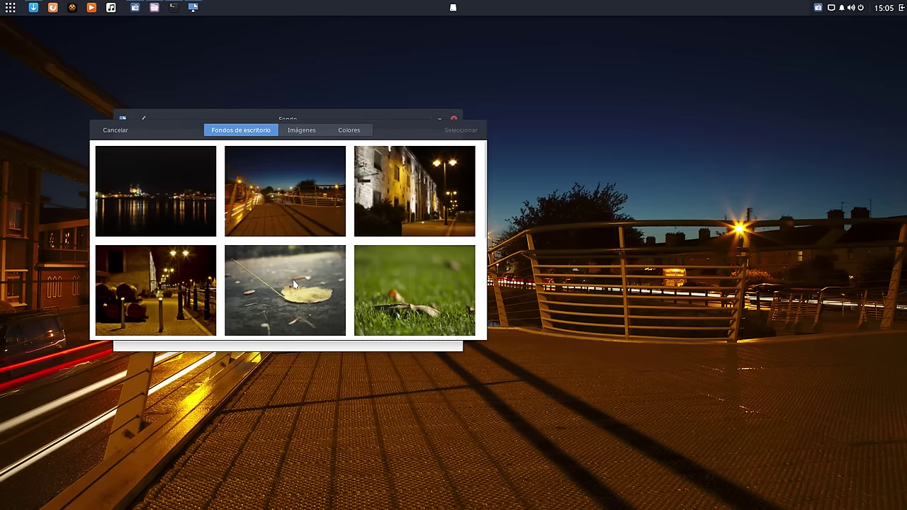
scroll(294, 283, "down", 3)
scroll(294, 283, "down", 3)
scroll(216, 264, "down", 5)
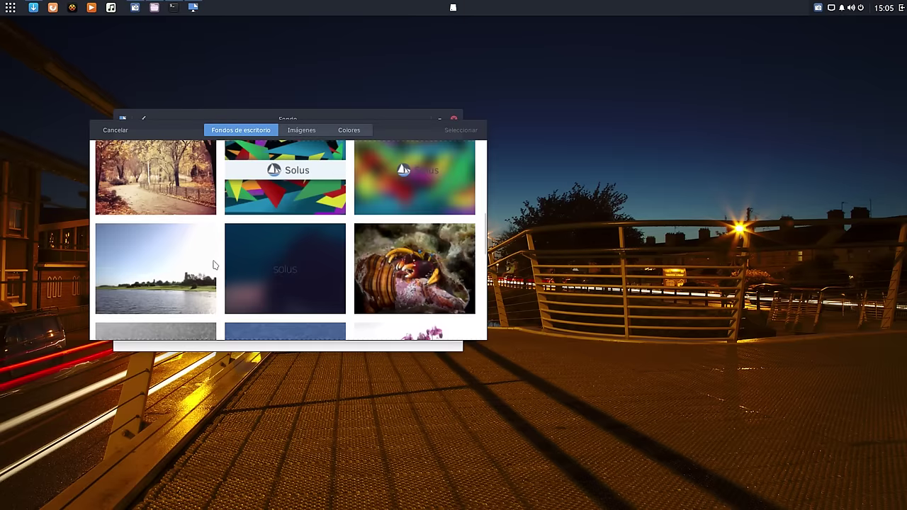
scroll(214, 265, "down", 6)
scroll(290, 272, "up", 1)
scroll(289, 271, "up", 5)
left_click(115, 129)
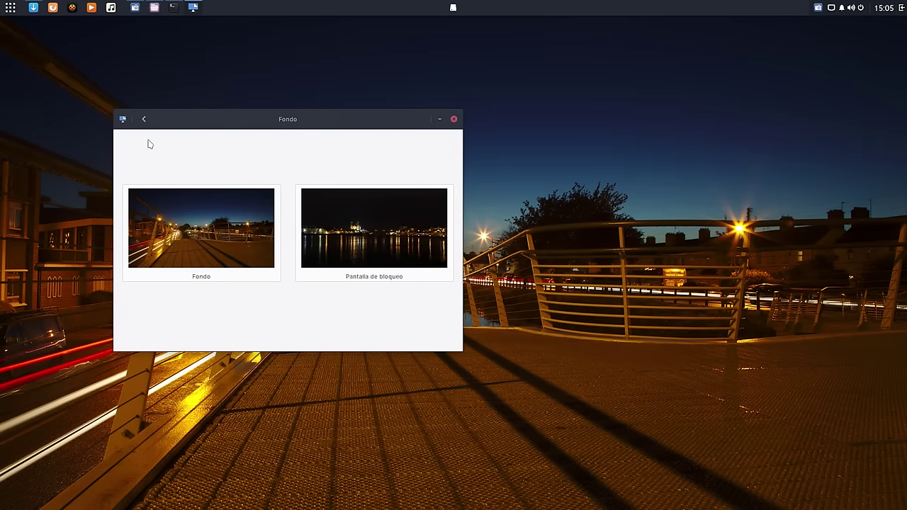
left_click(143, 119)
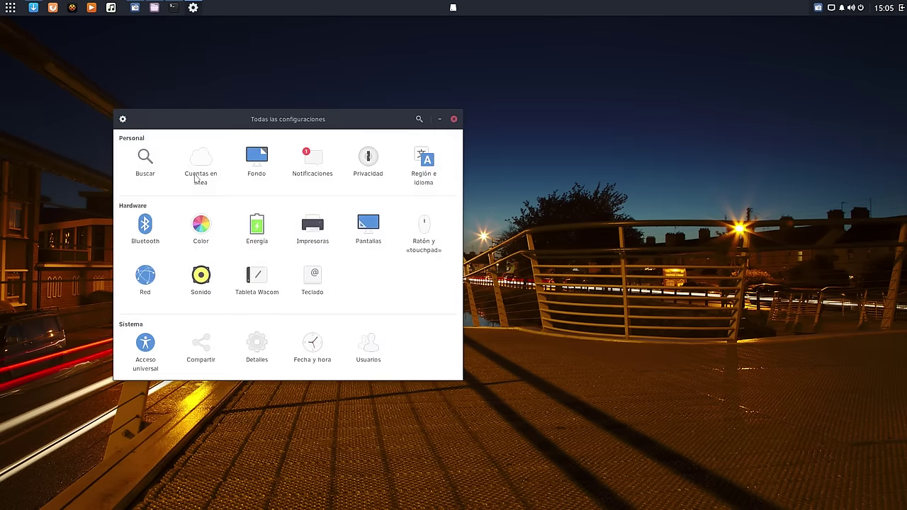
View the language, formats and input sources under Región e idioma, and return to all settings
left_click(416, 167)
left_click_drag(300, 123, 311, 112)
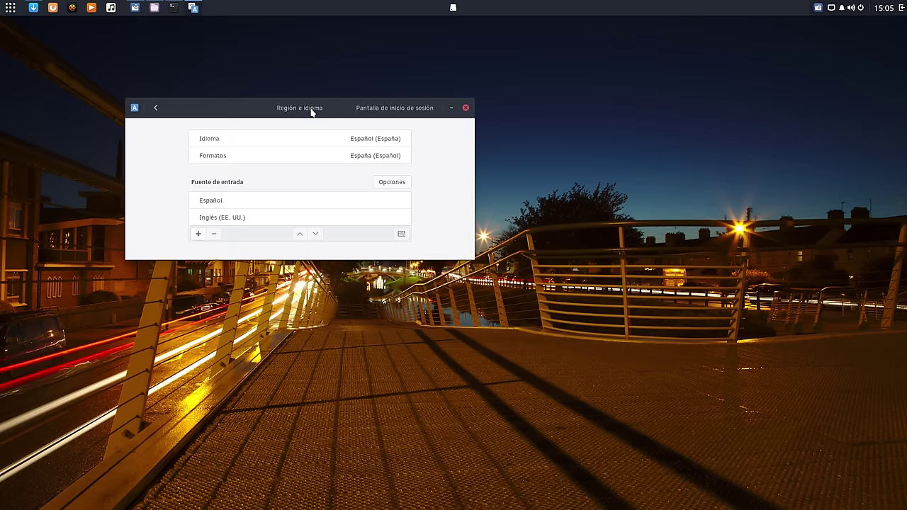
left_click_drag(311, 112, 310, 84)
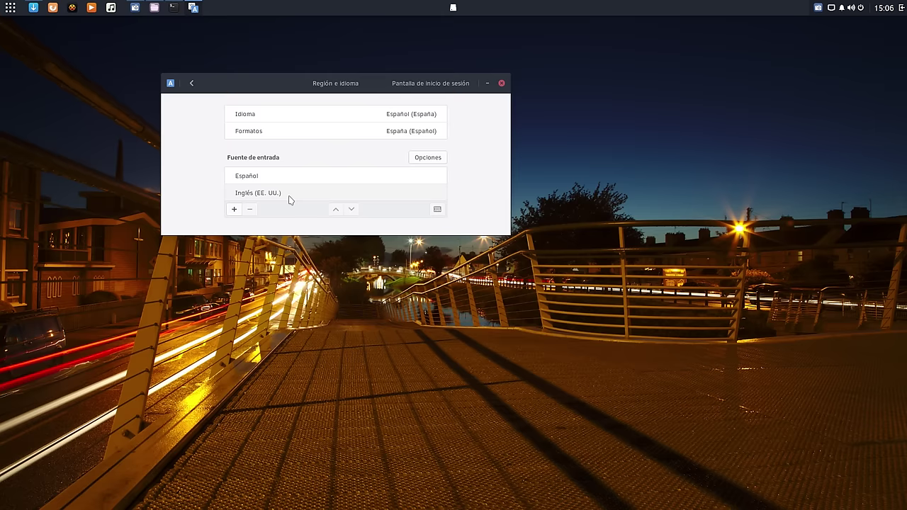
left_click(192, 83)
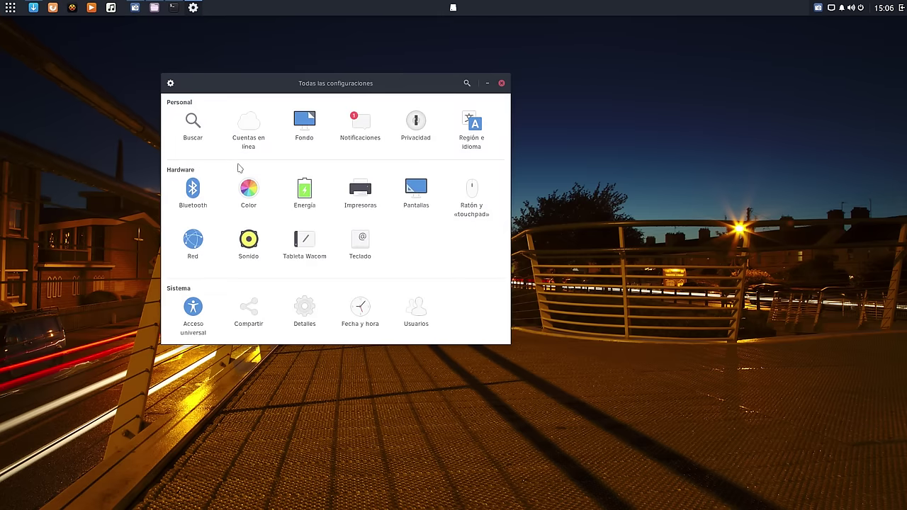
View the Sonido output settings, return to all settings, and open the system overview under Detalles
left_click(254, 242)
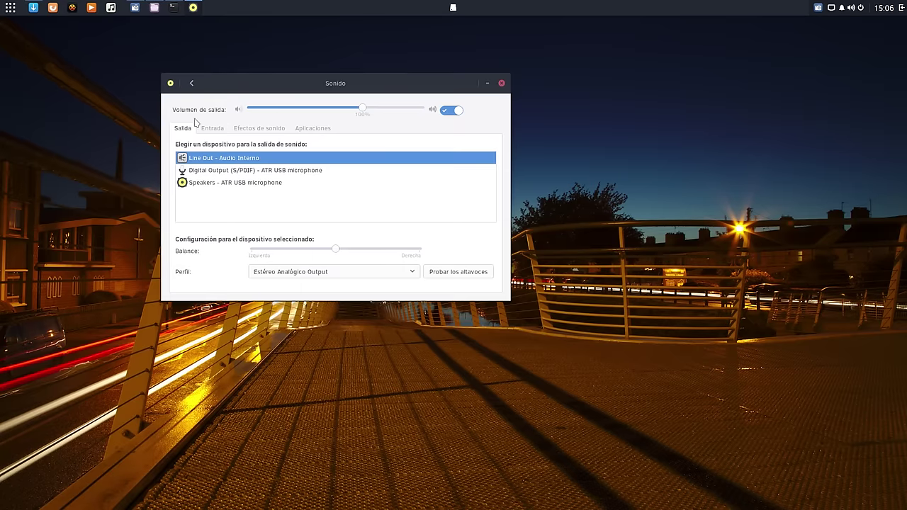
left_click(192, 83)
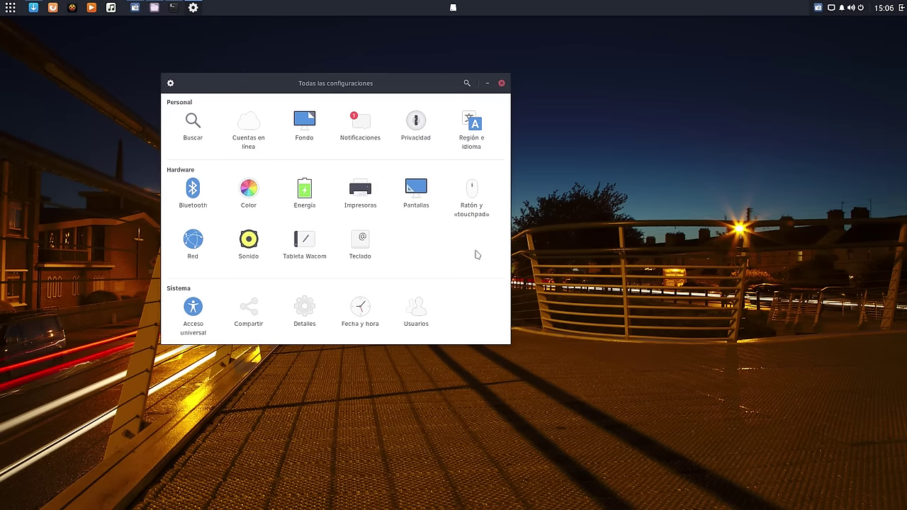
left_click(312, 309)
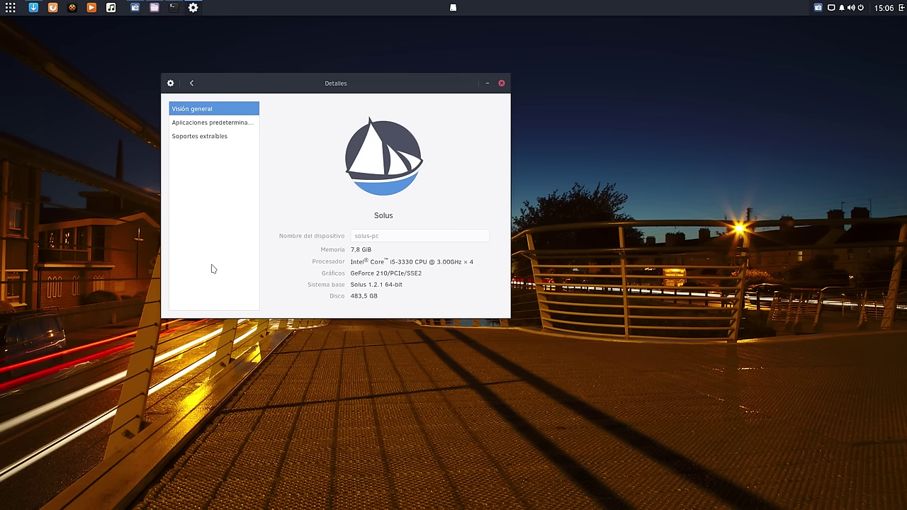
Quit htop in the terminal, run inxi -S for the system summary, and highlight the desktop entry in its output
left_click(173, 7)
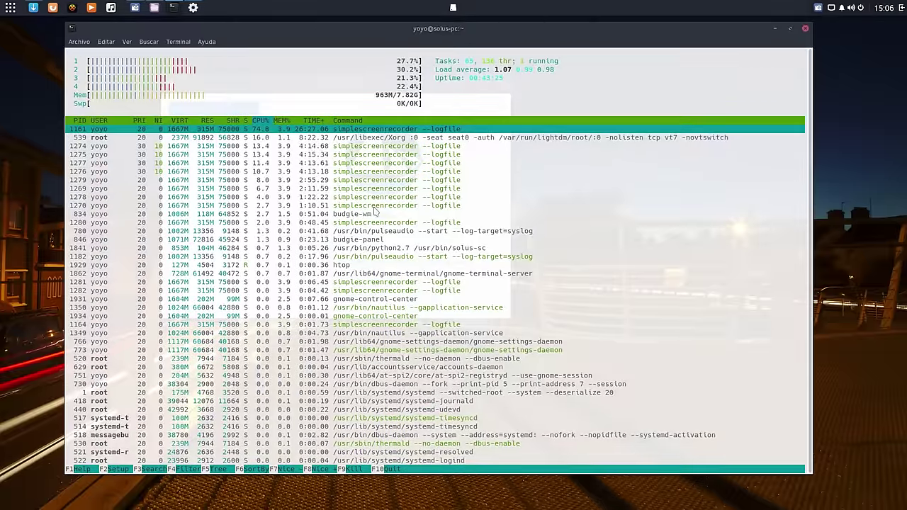
type("q")
type("inxi")
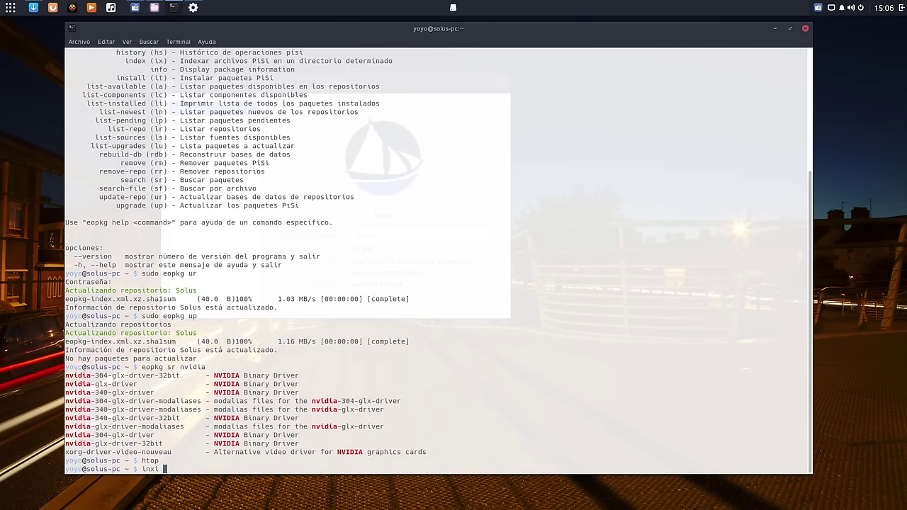
type(" -S")
key("Return")
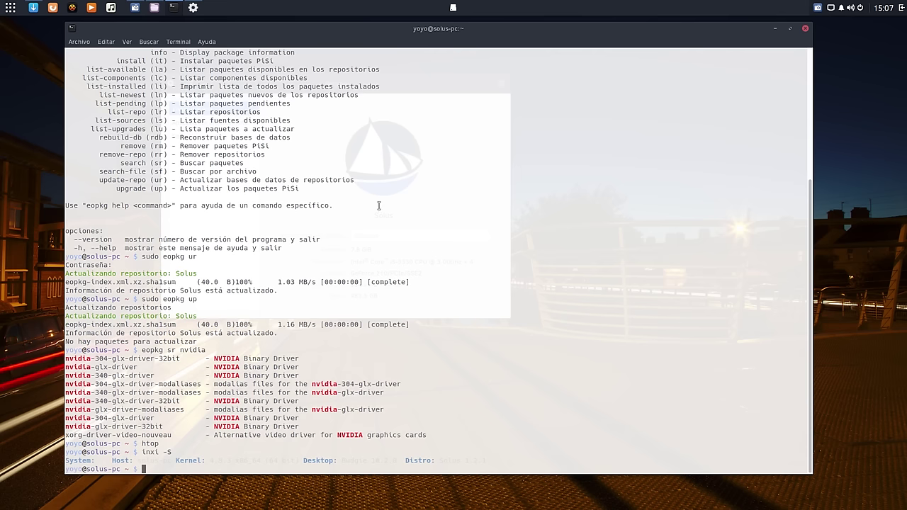
left_click_drag(411, 460, 288, 458)
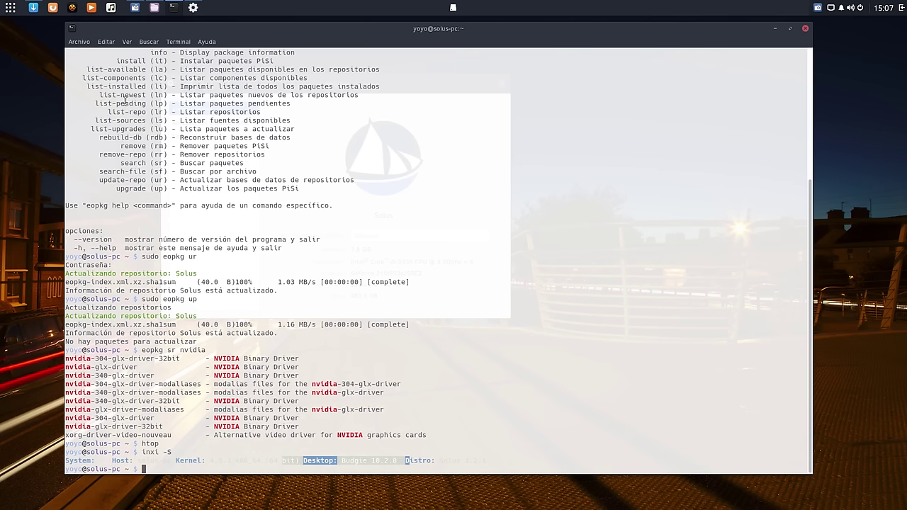
Turn off the system theme colours in the terminal profile so the Verde sobre negro scheme applies, and minimize the terminal
left_click(107, 42)
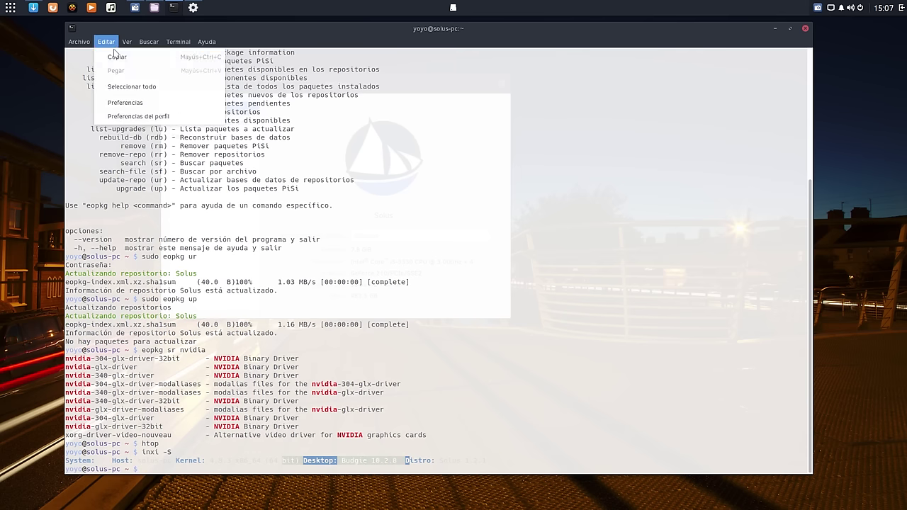
left_click(136, 116)
left_click(91, 43)
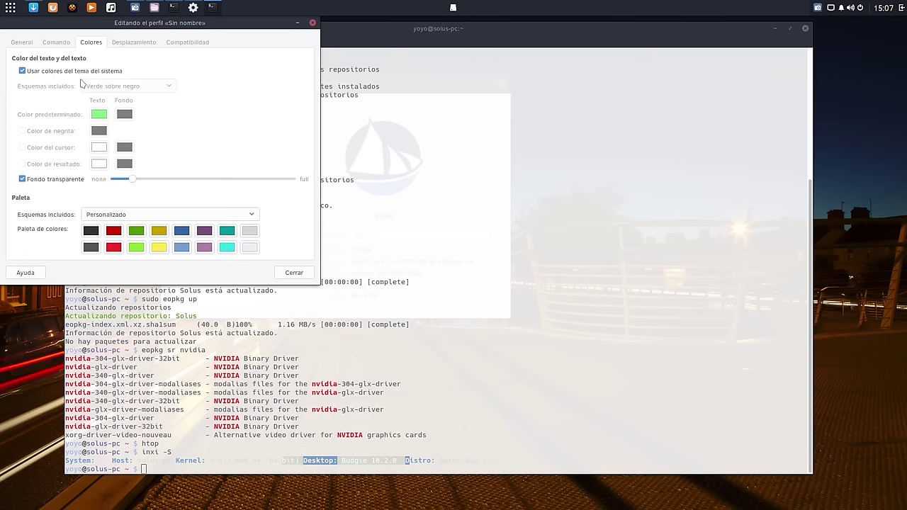
left_click(72, 71)
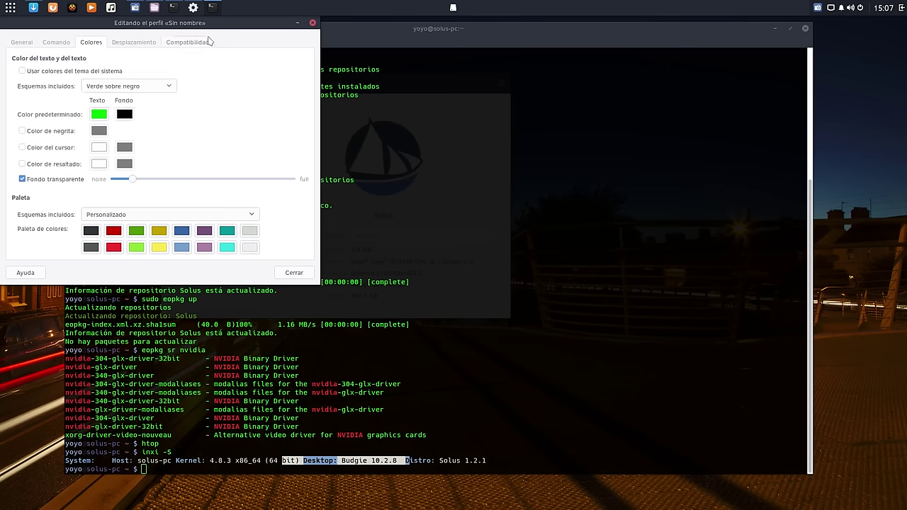
left_click(312, 23)
left_click_drag(485, 29, 494, 33)
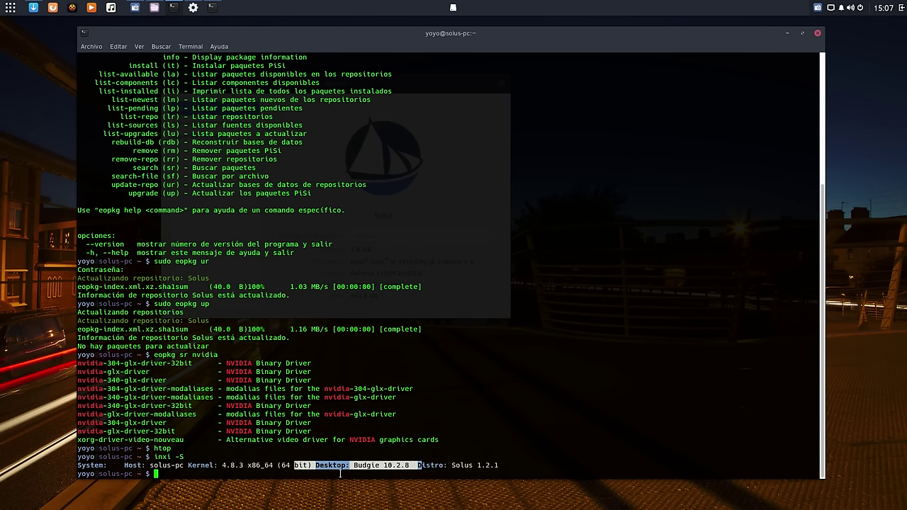
left_click(404, 449)
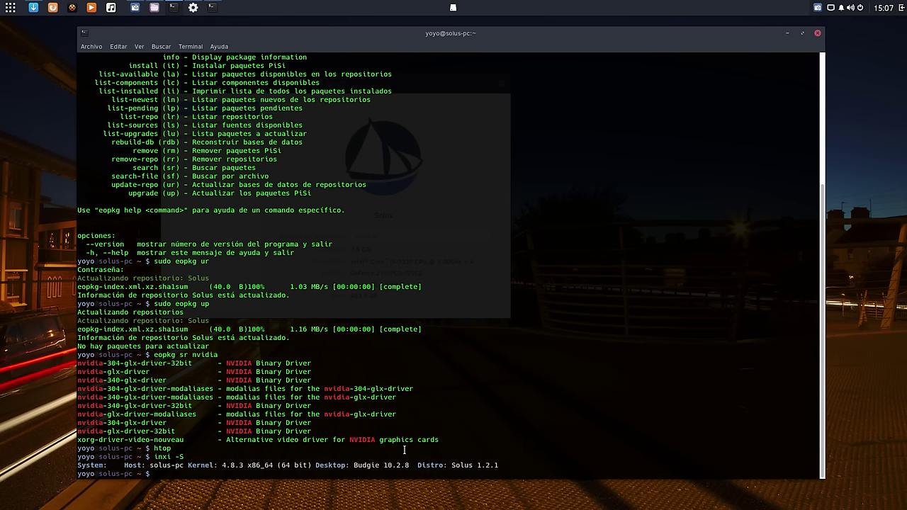
left_click(786, 35)
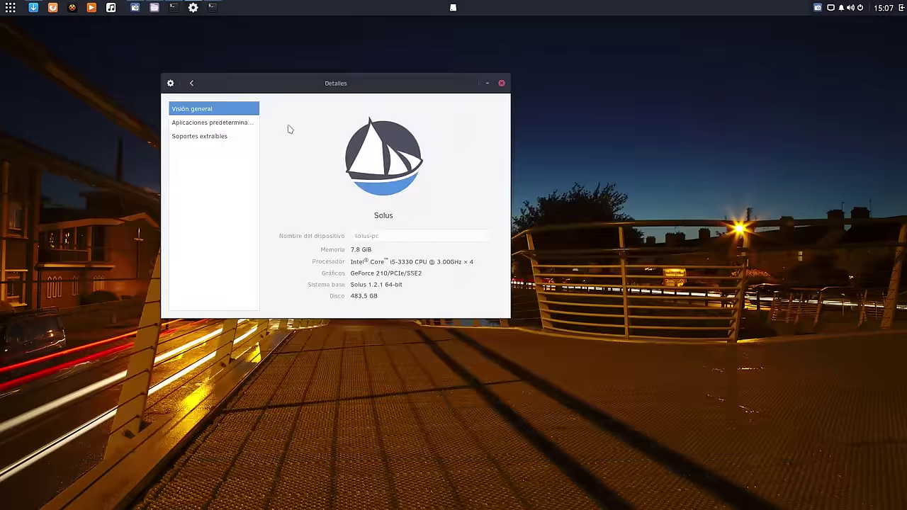
Switch to the Software Center and search the packages for gnome
left_click(34, 8)
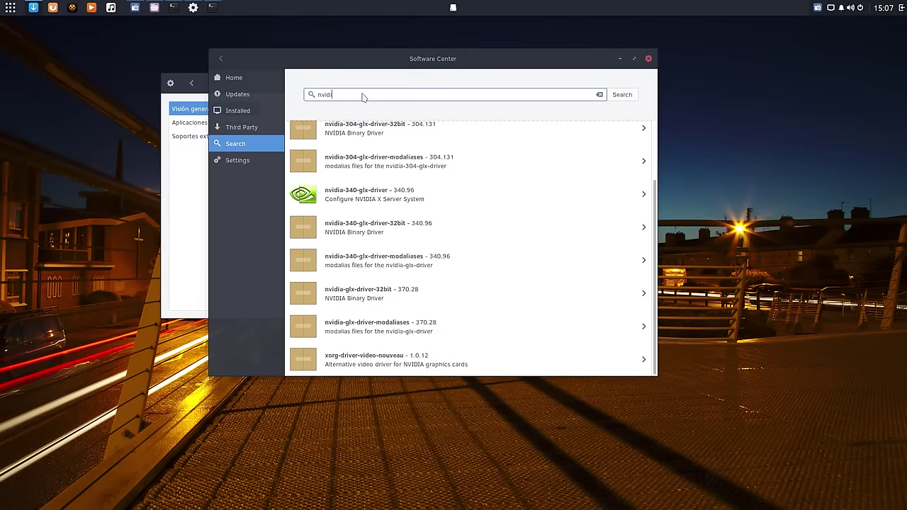
key("BackSpace")
key("BackSpace")
key("BackSpace")
type("gnome")
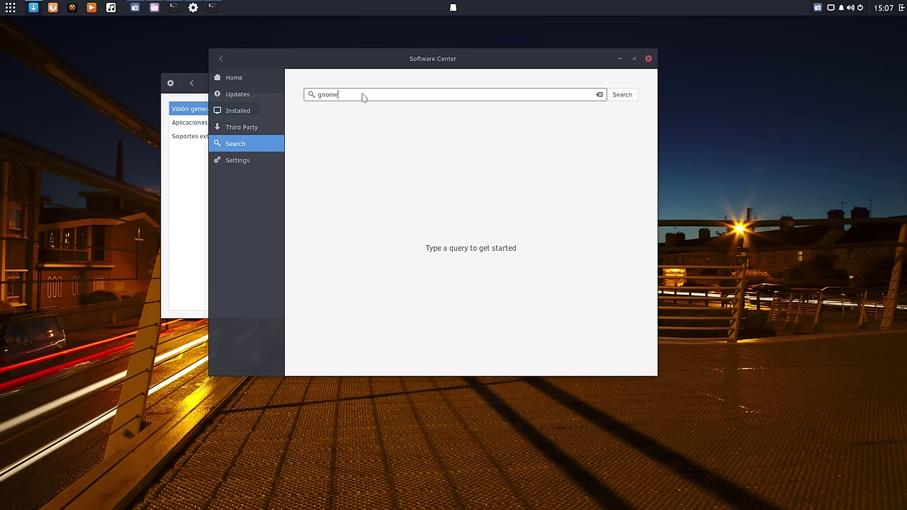
key("Return")
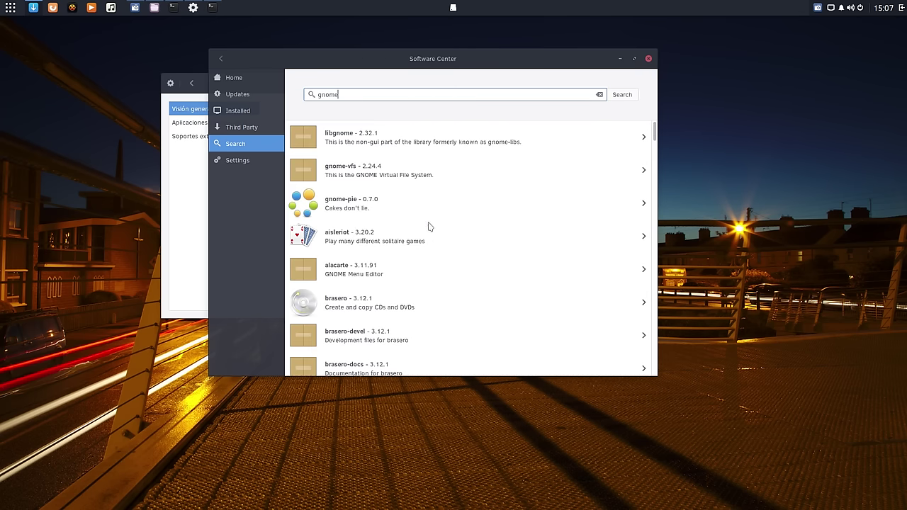
Browse the gnome search results from libgnome to gnome-builder, viewing the evince-docs package details along the way
scroll(427, 245, "down", 12)
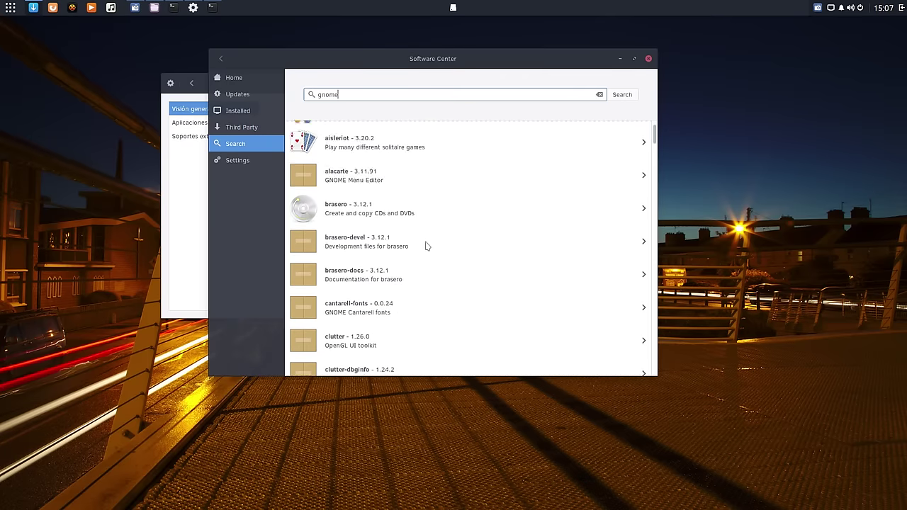
scroll(427, 246, "down", 10)
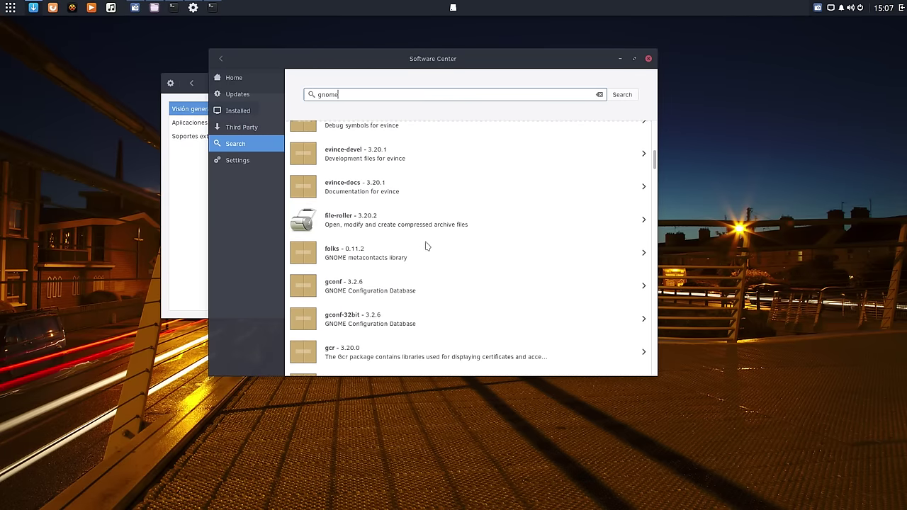
left_click(388, 186)
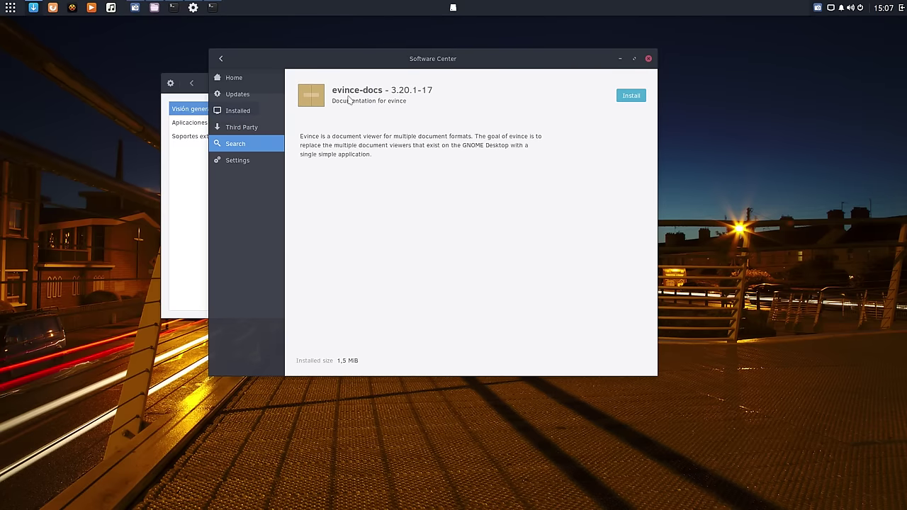
left_click(221, 59)
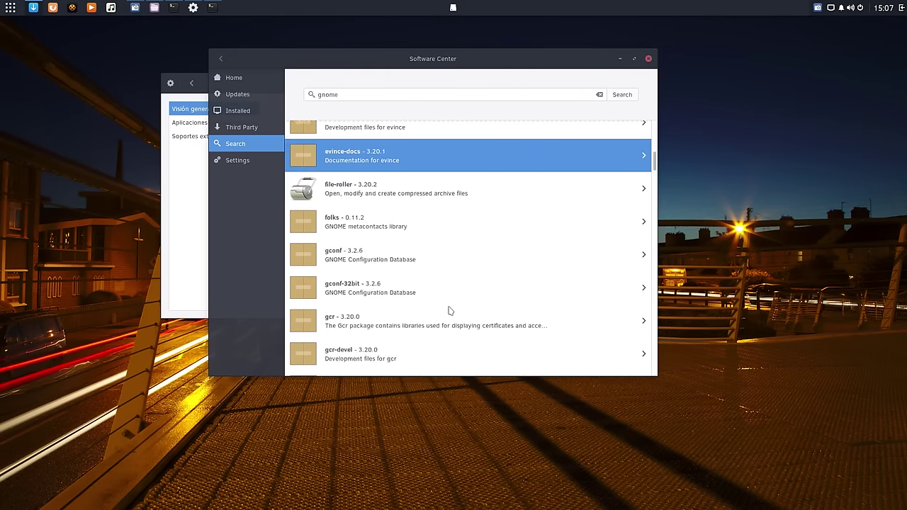
scroll(446, 301, "down", 5)
scroll(441, 295, "down", 4)
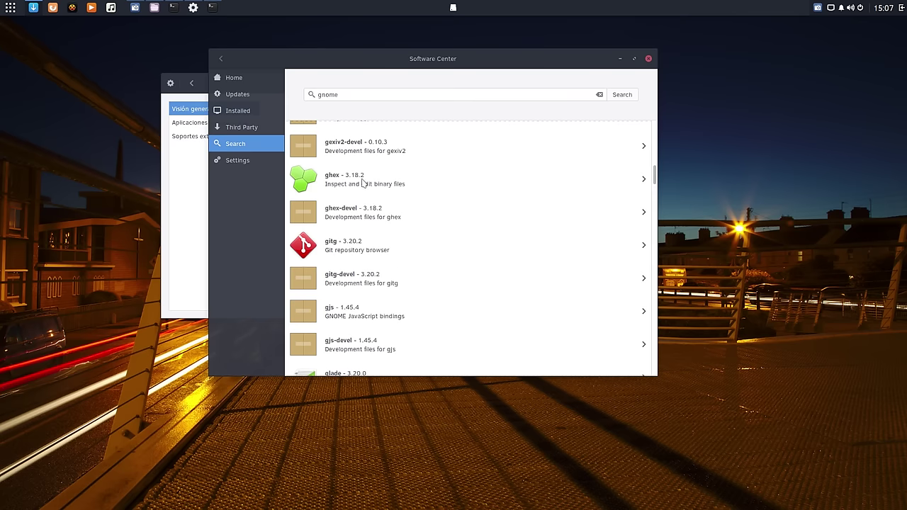
scroll(379, 232, "down", 3)
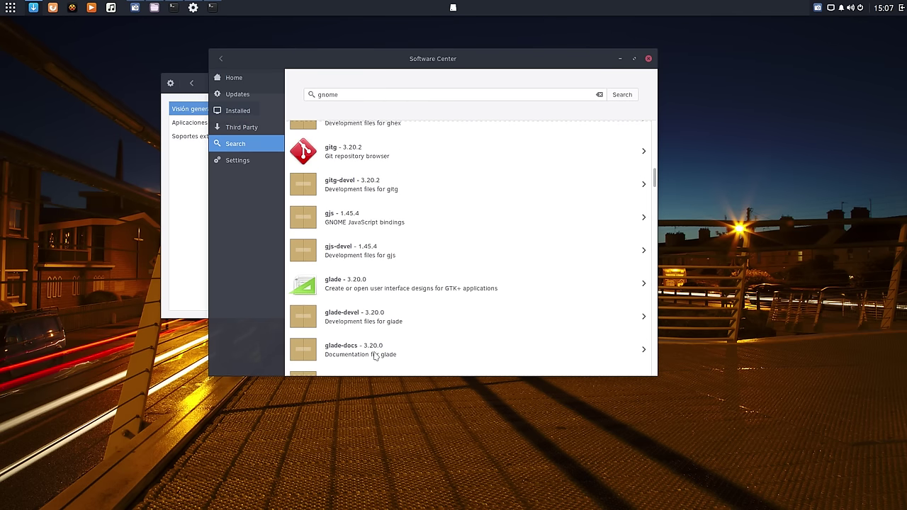
scroll(369, 342, "down", 10)
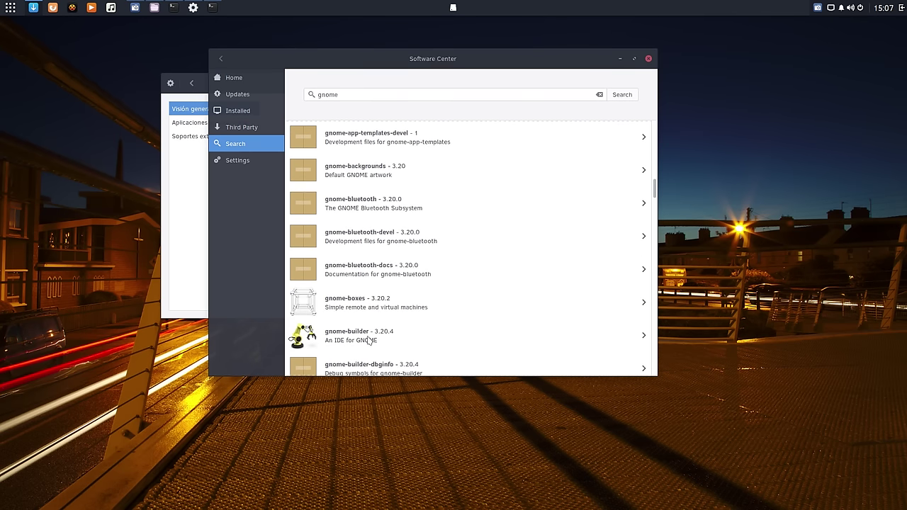
scroll(369, 343, "down", 1)
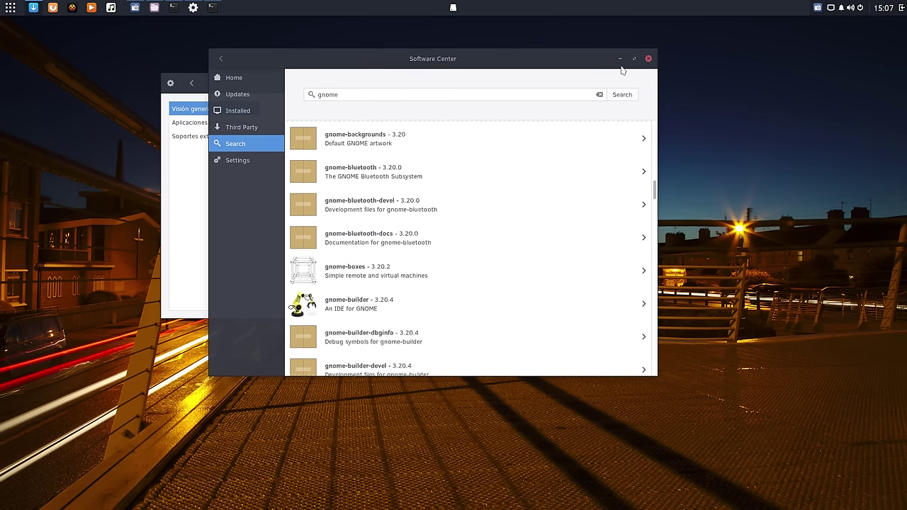
Close the Software Center and the Detalles settings window
left_click(648, 58)
left_click_drag(377, 85, 426, 84)
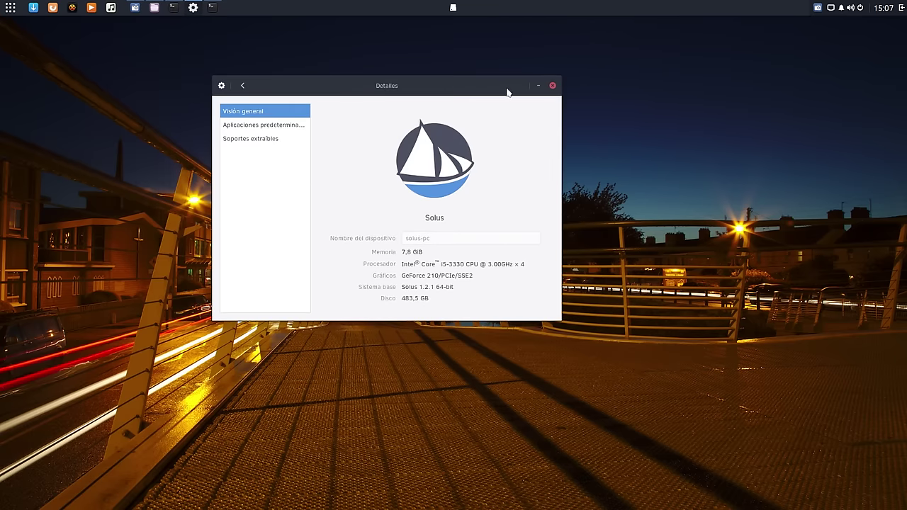
left_click(552, 86)
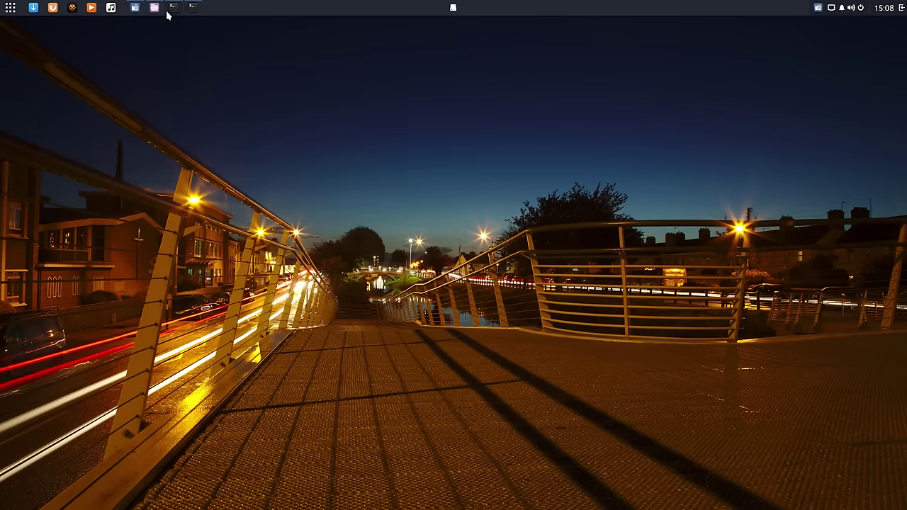
Show the SimpleScreenRecorder window and place the file manager with Carpeta personal beside it
left_click(134, 9)
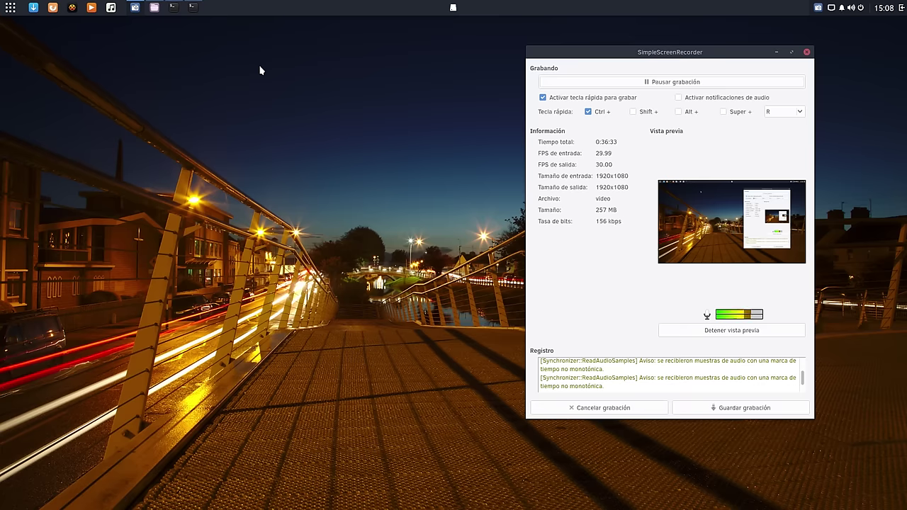
left_click(10, 8)
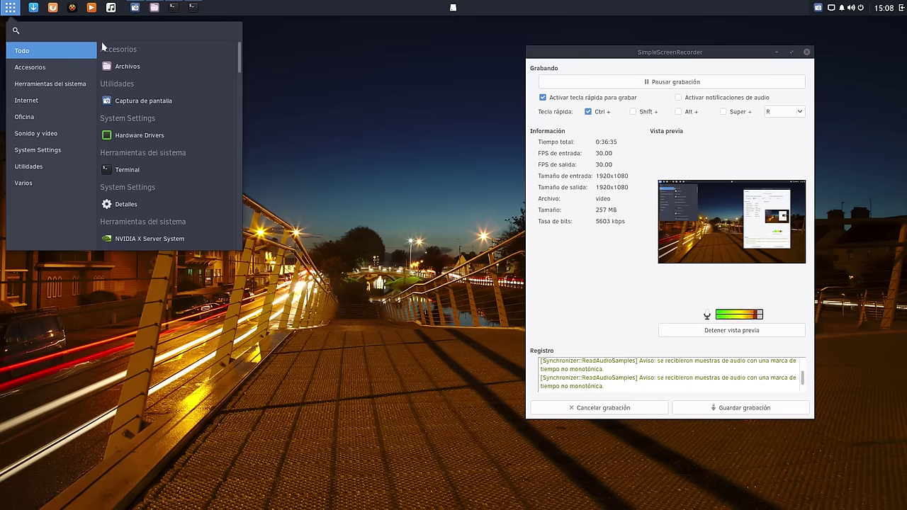
left_click(108, 65)
left_click_drag(401, 92, 245, 63)
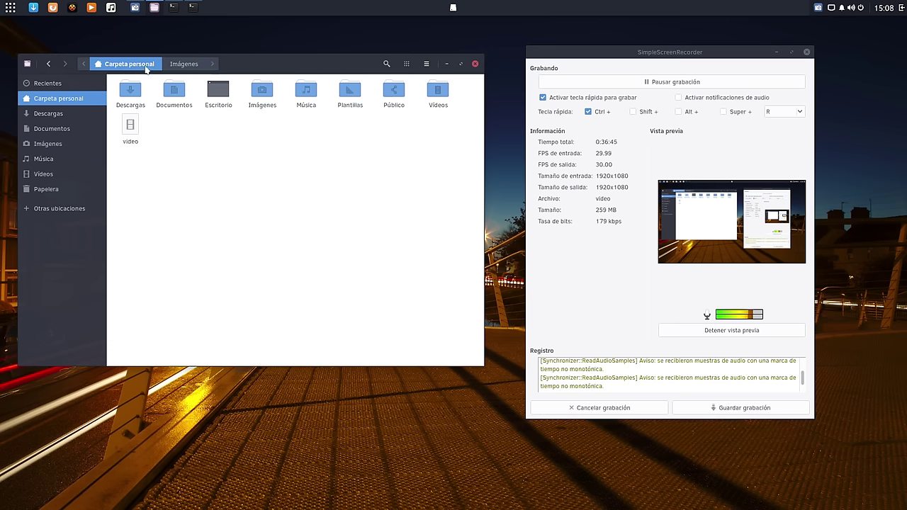
Launch Google Chrome from the Internet applications, turning off the default browser and usage statistics options in the first-run dialog
left_click(10, 7)
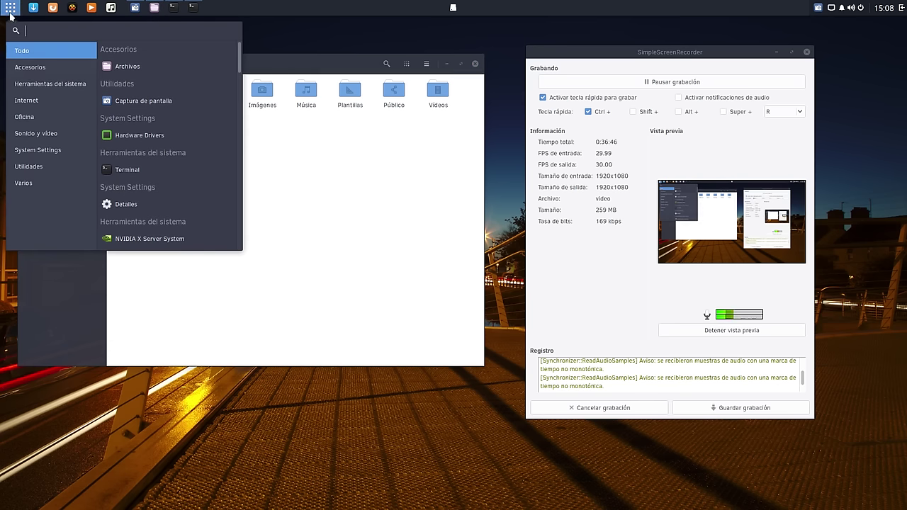
left_click(29, 102)
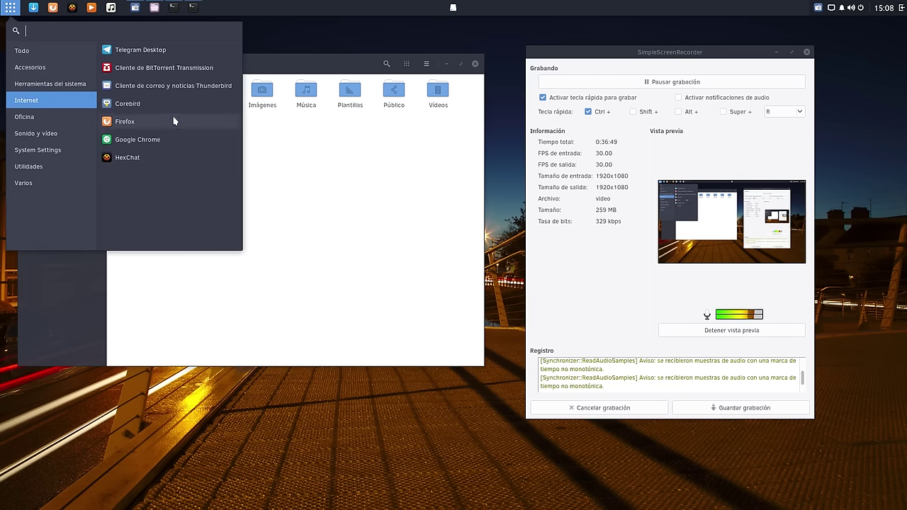
left_click(153, 140)
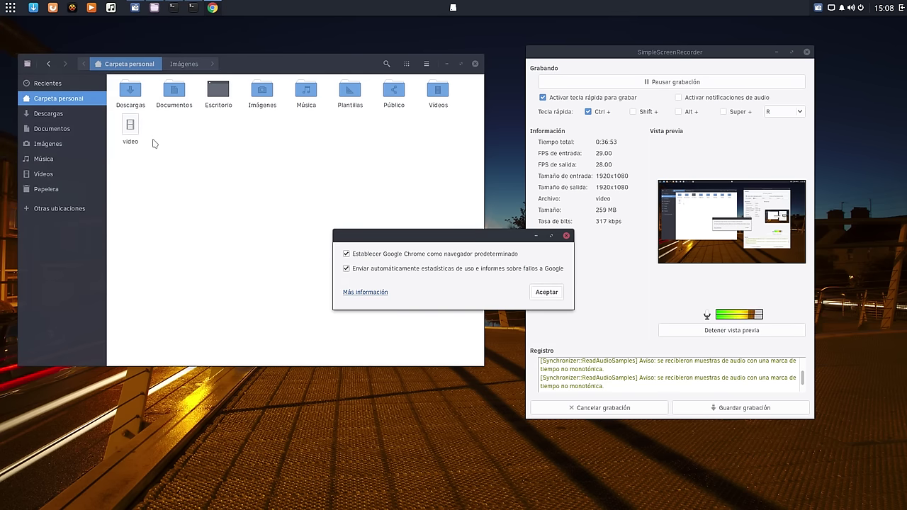
left_click(356, 253)
left_click(368, 269)
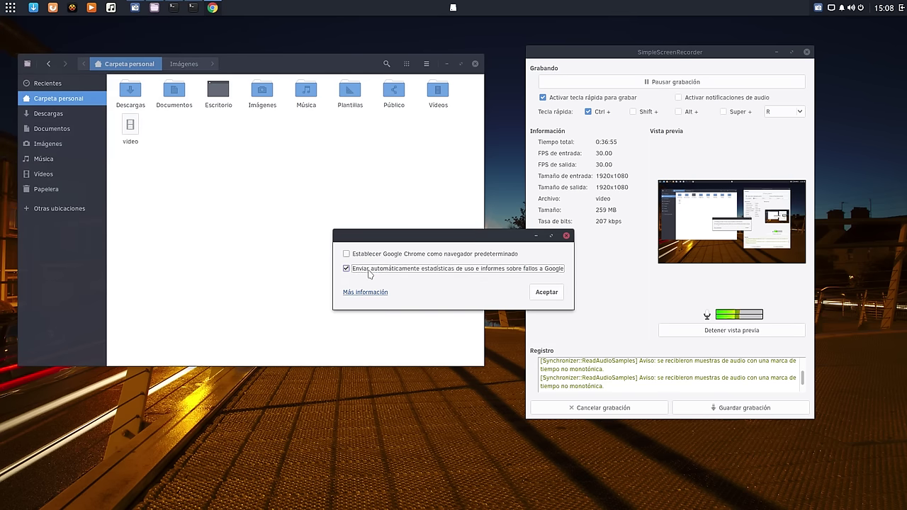
left_click(531, 291)
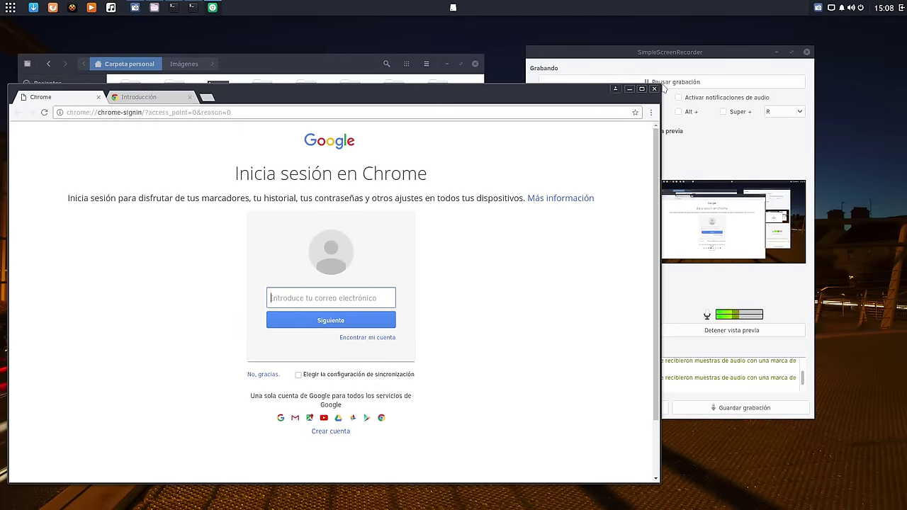
left_click_drag(493, 85, 496, 75)
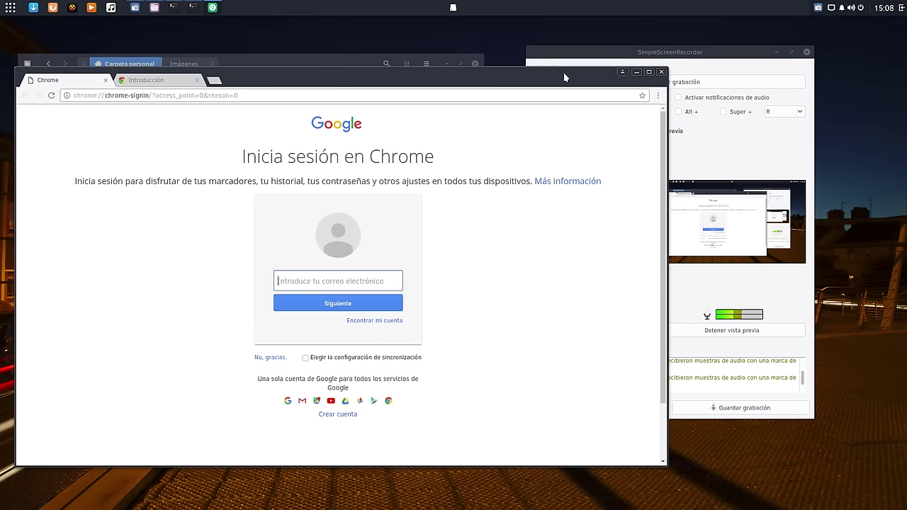
Close Google Chrome and browse the Software Center's Third Party applications down to WPS Office Suite and back up, closing the Software Center when done
left_click(661, 71)
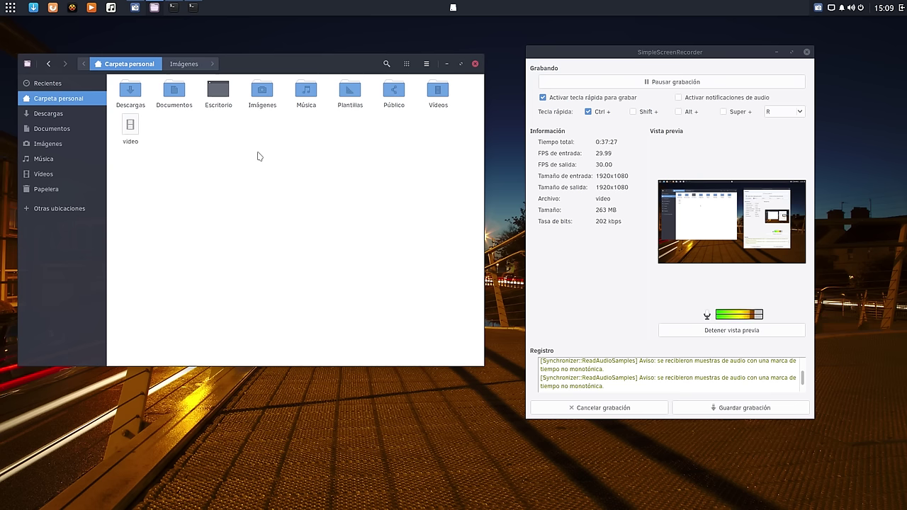
left_click(36, 10)
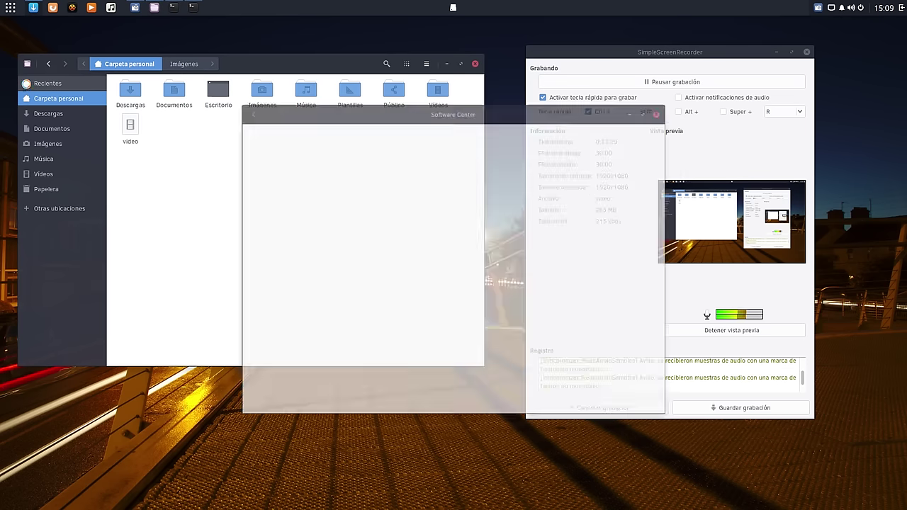
left_click(262, 175)
scroll(400, 206, "down", 5)
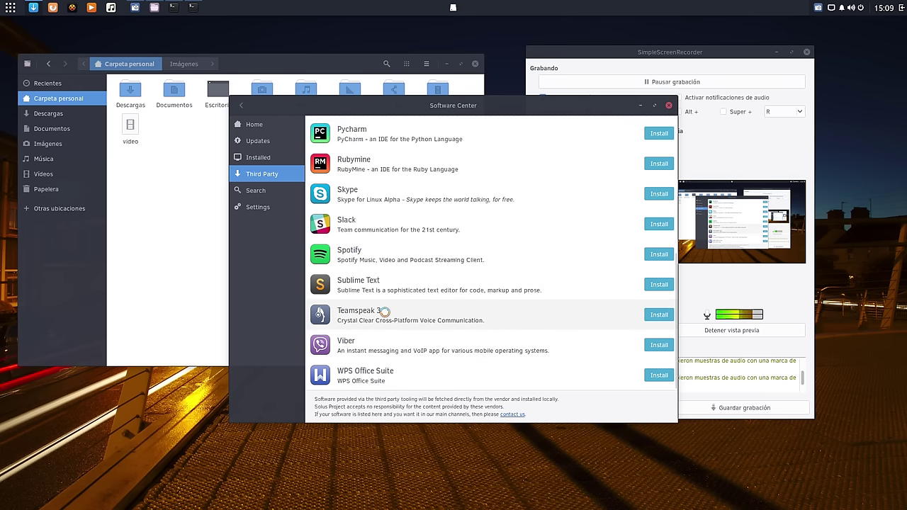
scroll(384, 305, "up", 6)
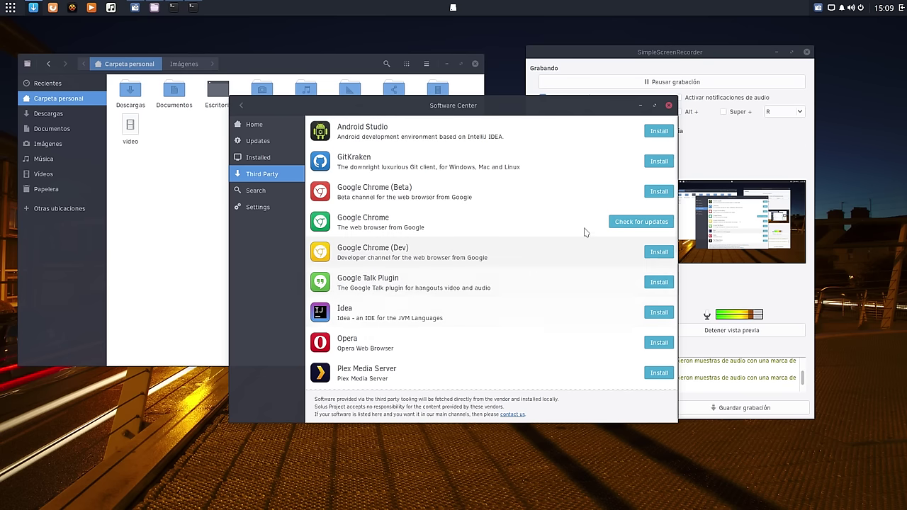
left_click(668, 105)
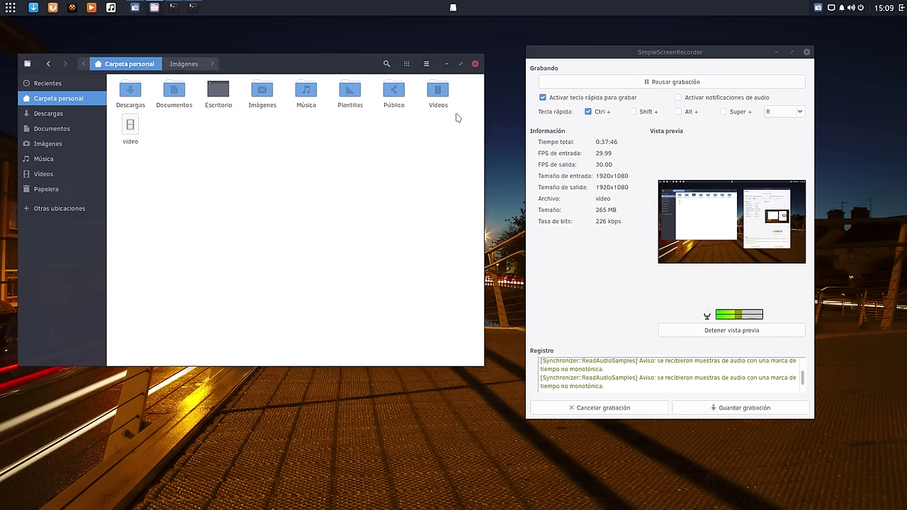
Minimize the file manager and move the SimpleScreenRecorder window closer to the middle of the desktop
left_click(446, 64)
left_click_drag(620, 52, 571, 47)
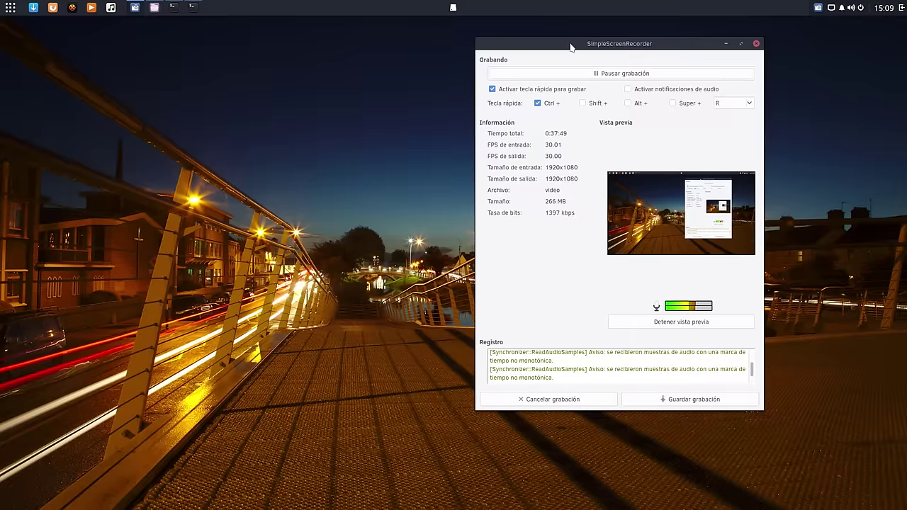